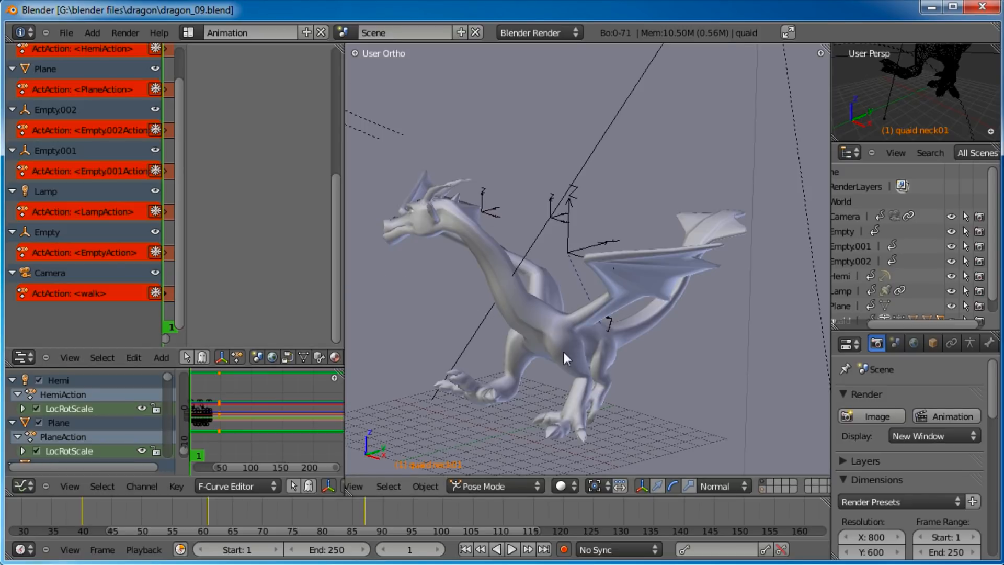
Step: Show the armature's layer together with the dragon mesh and select the rig's chest bone
{"action": "left_click", "coordinate": [762, 489], "text": "shift"}
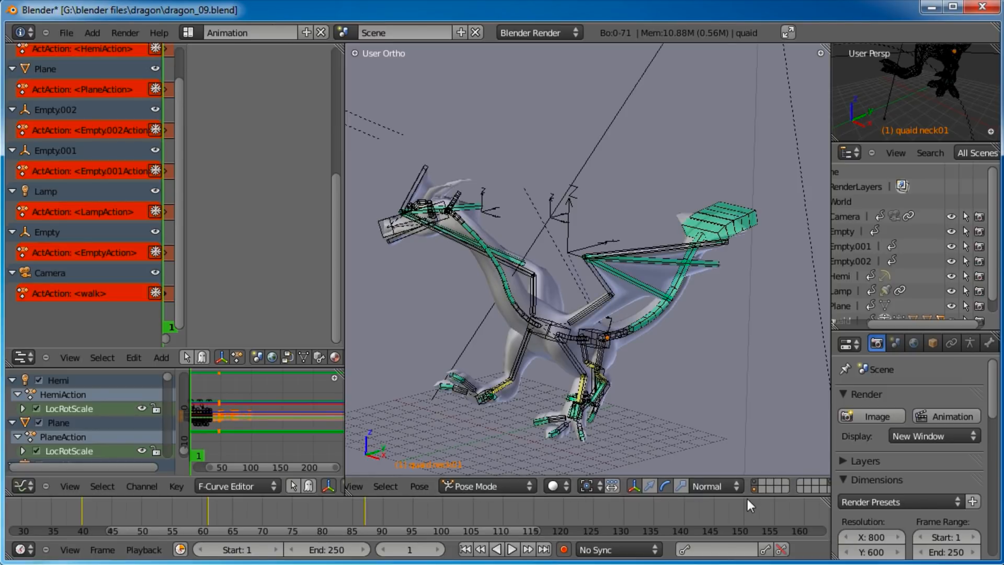
{"action": "middle_click_drag", "start_coordinate": [495, 300], "coordinate": [573, 318]}
{"action": "right_click", "coordinate": [544, 310]}
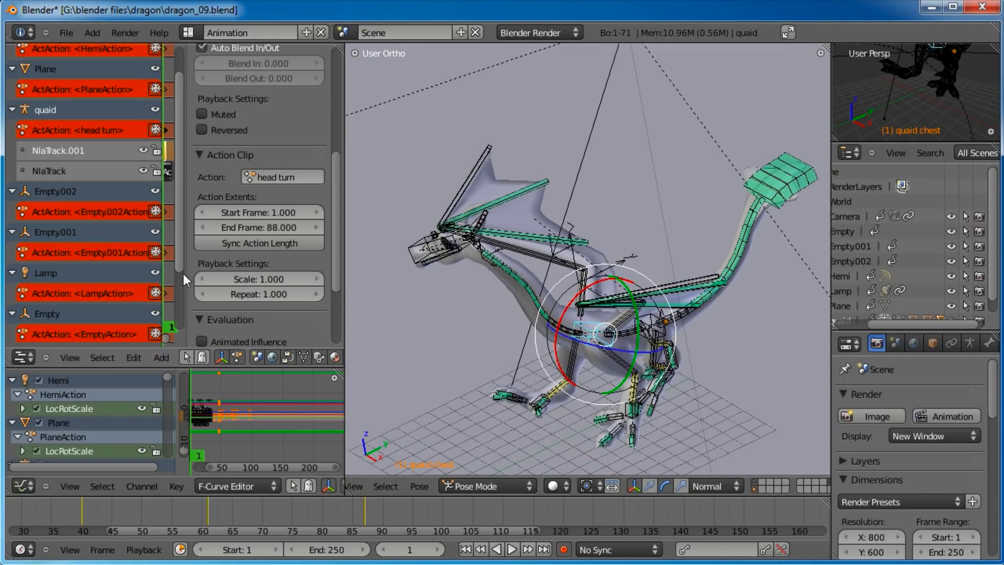
Step: Reveal more of the NLA strip area and collapse the quaid armature's tracks
{"action": "left_click_drag", "start_coordinate": [183, 274], "coordinate": [282, 268]}
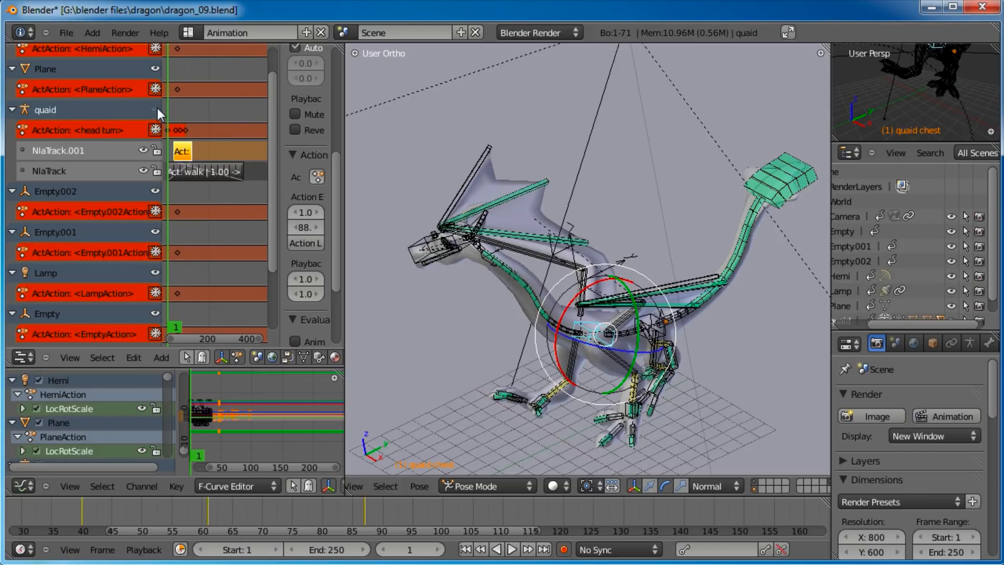
{"action": "left_click", "coordinate": [12, 109]}
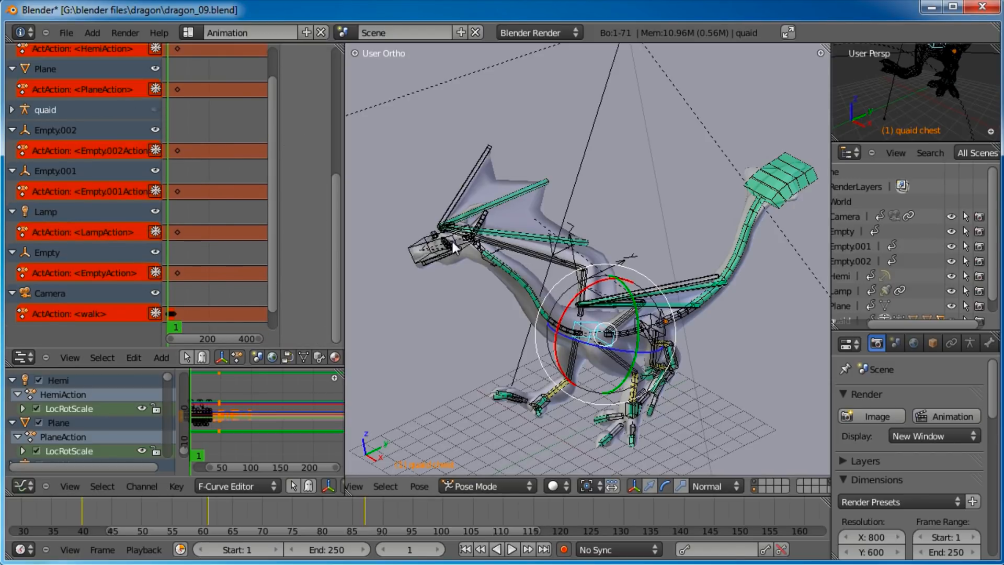
Step: Select the neck02 bone and change the F-Curve editor to a DopeSheet in Action Editor mode
{"action": "right_click", "coordinate": [521, 289]}
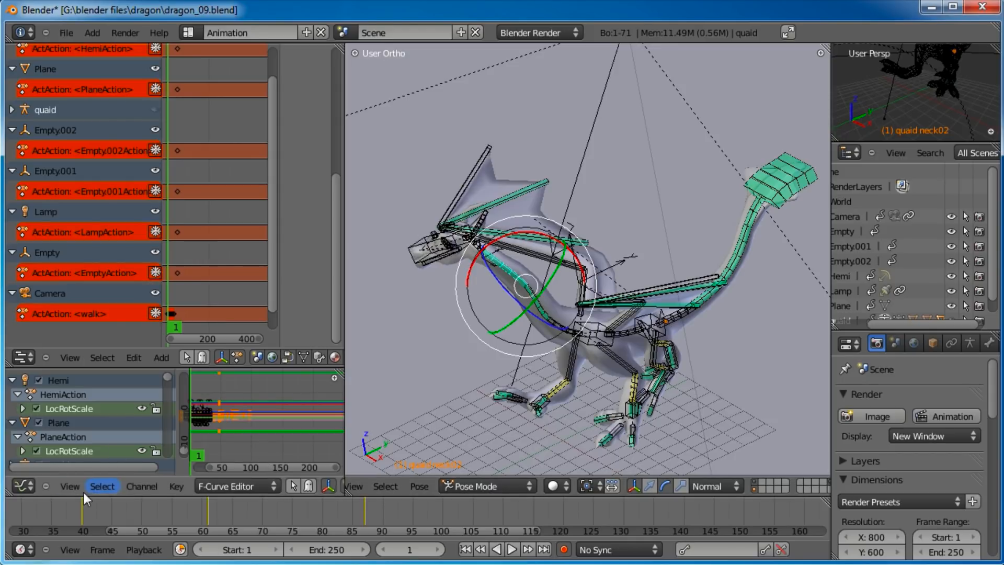
{"action": "left_click", "coordinate": [23, 485]}
{"action": "left_click", "coordinate": [55, 420]}
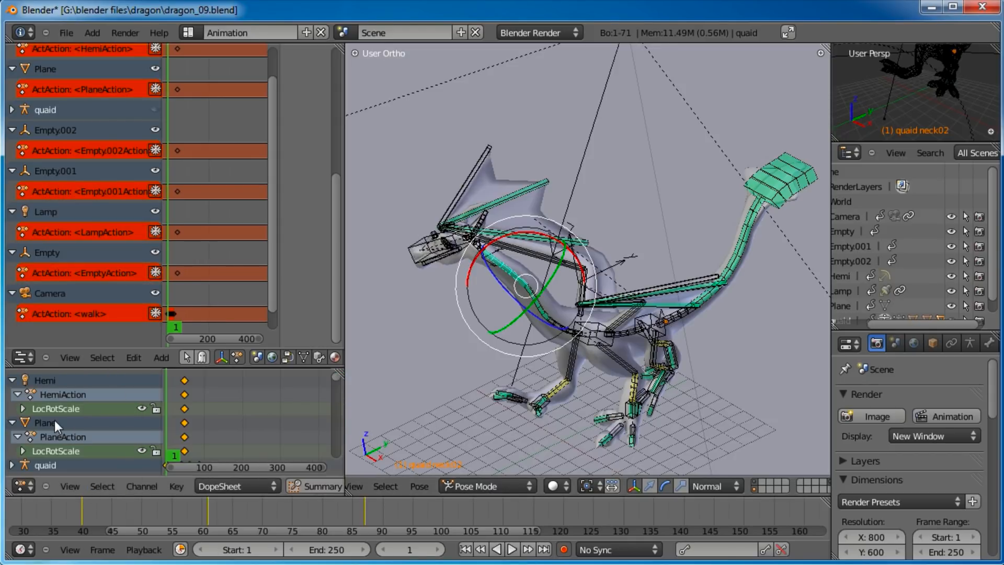
{"action": "left_click", "coordinate": [246, 487]}
{"action": "left_click", "coordinate": [247, 453]}
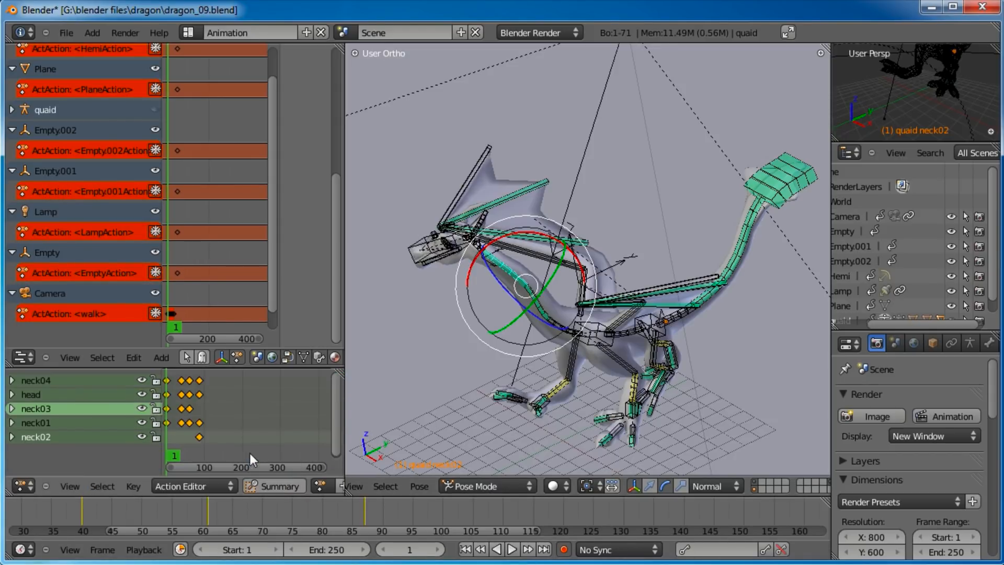
Step: Enlarge the Action Editor and unlink the "head turn" action from the armature
{"action": "left_click_drag", "start_coordinate": [261, 369], "coordinate": [275, 272]}
{"action": "middle_click_drag", "start_coordinate": [275, 490], "coordinate": [76, 488]}
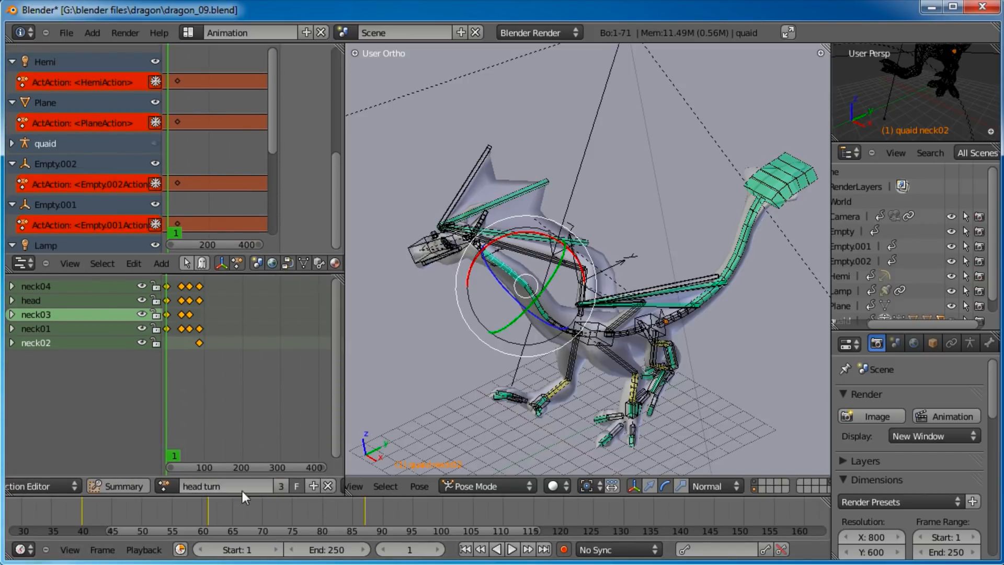
{"action": "middle_click_drag", "start_coordinate": [229, 364], "coordinate": [244, 366]}
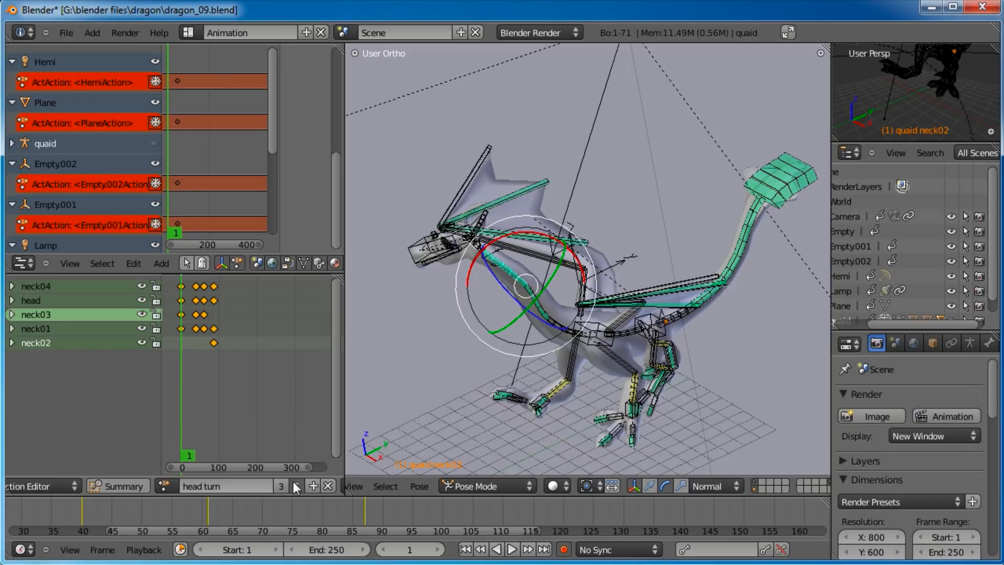
{"action": "left_click", "coordinate": [328, 484]}
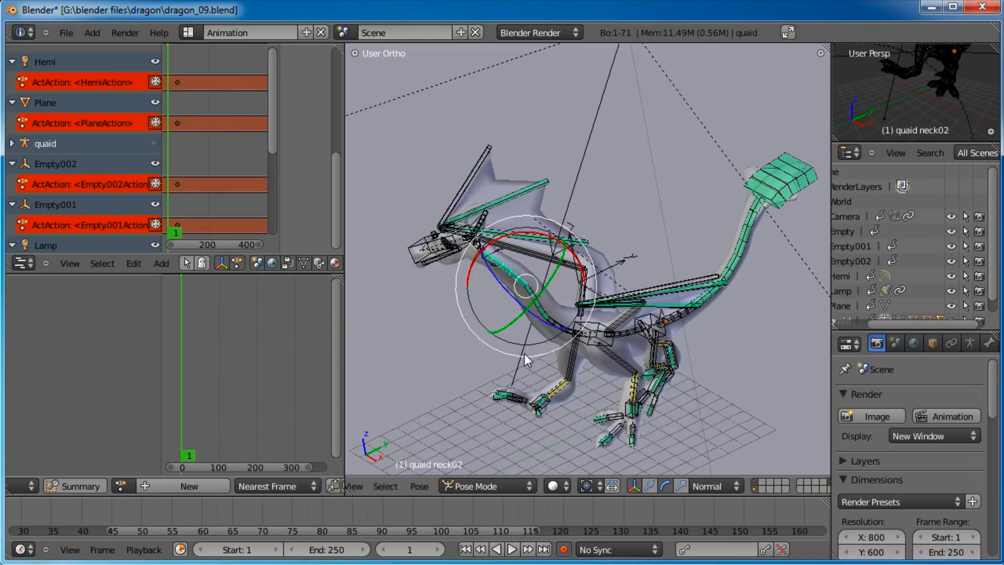
Step: Turn off automatic keyframing, then clear the pose rotation and location of all the armature's bones
{"action": "key", "text": "a"}
{"action": "key", "text": "a"}
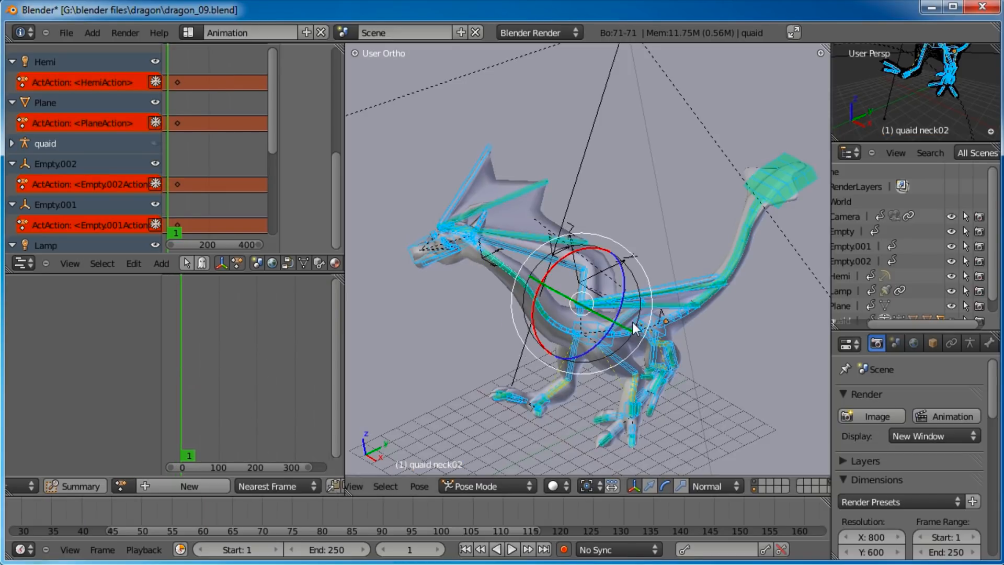
{"action": "left_click", "coordinate": [564, 553]}
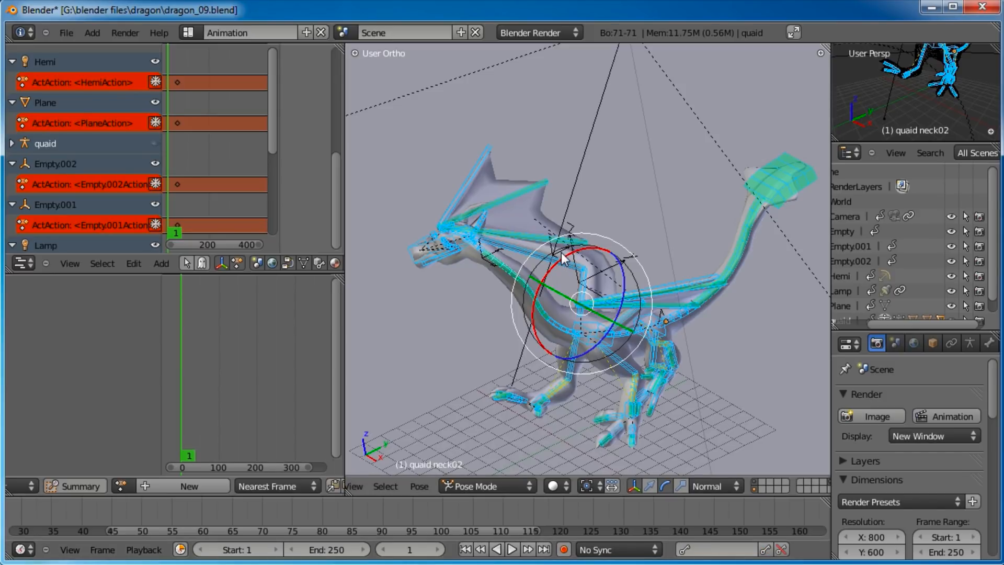
{"action": "key", "text": "alt+r"}
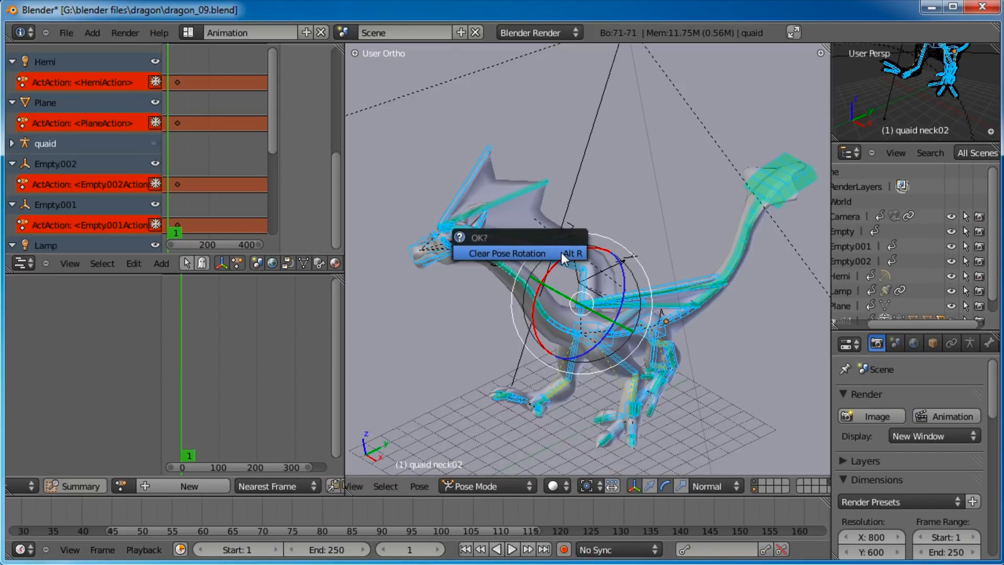
{"action": "left_click", "coordinate": [560, 253]}
{"action": "key", "text": "alt+g"}
{"action": "left_click", "coordinate": [560, 252]}
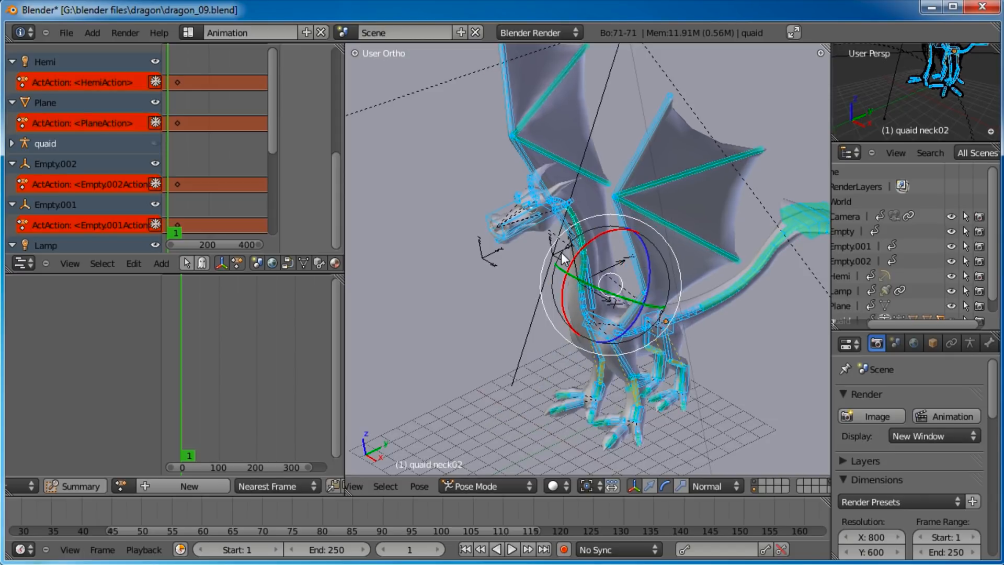
Step: Deselect all bones and hide the layer containing the ground plane, lamps and camera
{"action": "key", "text": "a"}
{"action": "middle_click_drag", "start_coordinate": [562, 257], "coordinate": [585, 289]}
{"action": "scroll", "coordinate": [695, 486], "scroll_direction": "down", "scroll_amount": 5}
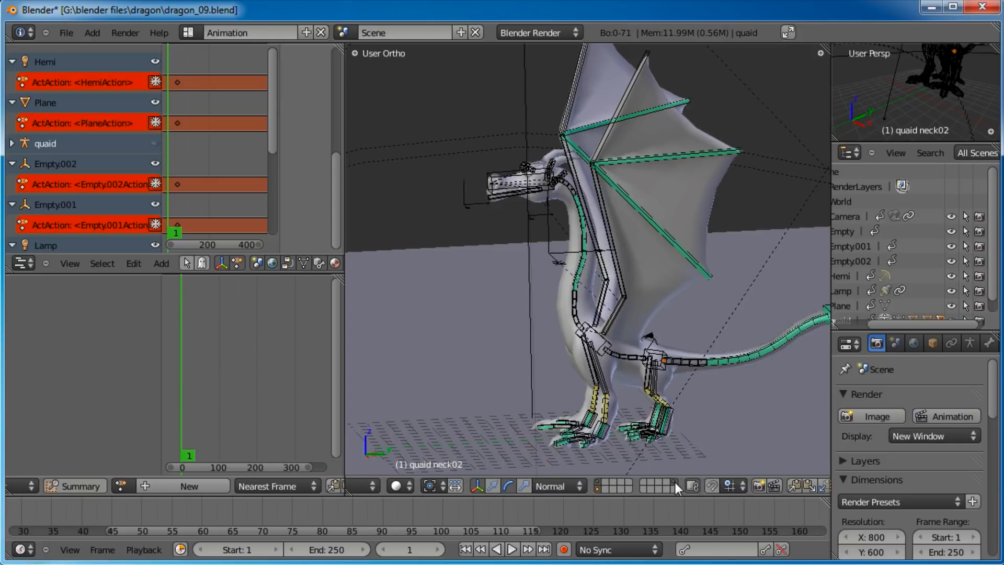
{"action": "left_click", "coordinate": [675, 482]}
{"action": "middle_click_drag", "start_coordinate": [597, 314], "coordinate": [652, 322]}
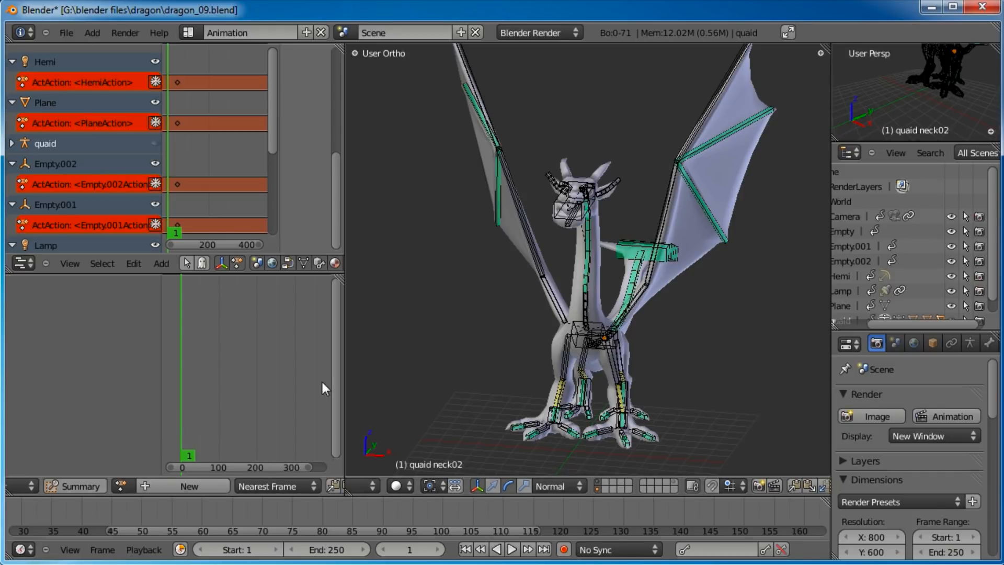
Step: Create a new action for the armature and name it "wing flaps"
{"action": "left_click", "coordinate": [184, 487]}
{"action": "double_click", "coordinate": [208, 486]}
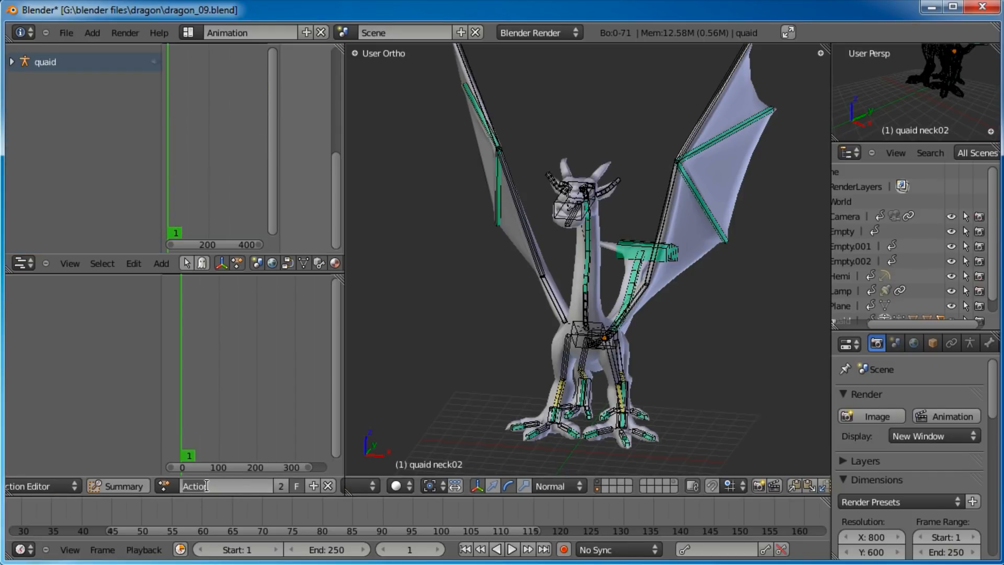
{"action": "type", "text": "wing flaps"}
{"action": "key", "text": "Return"}
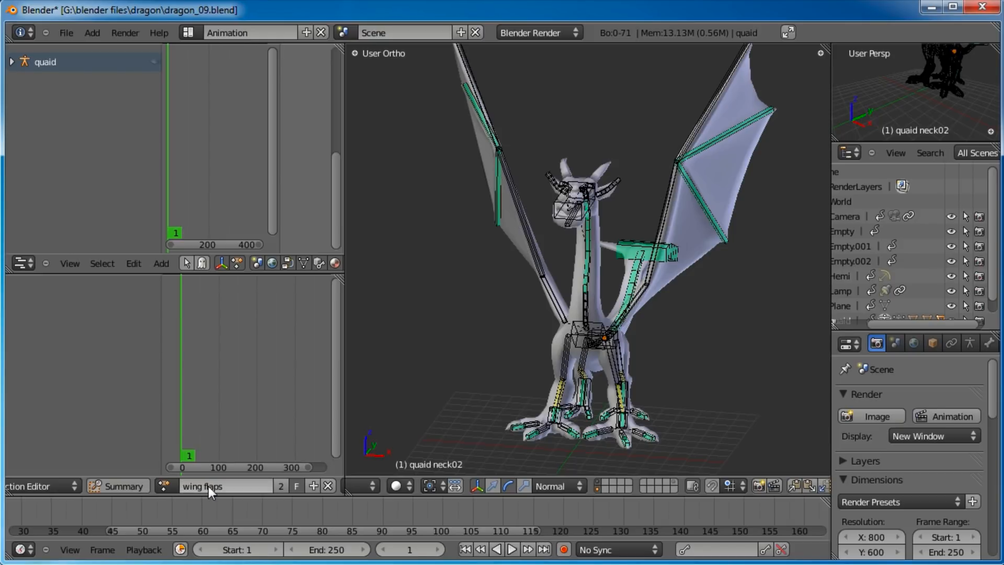
Step: Select the hips bone and view the whole dragon from the right side in orthographic view
{"action": "right_click", "coordinate": [614, 340]}
{"action": "key", "text": "KP_3"}
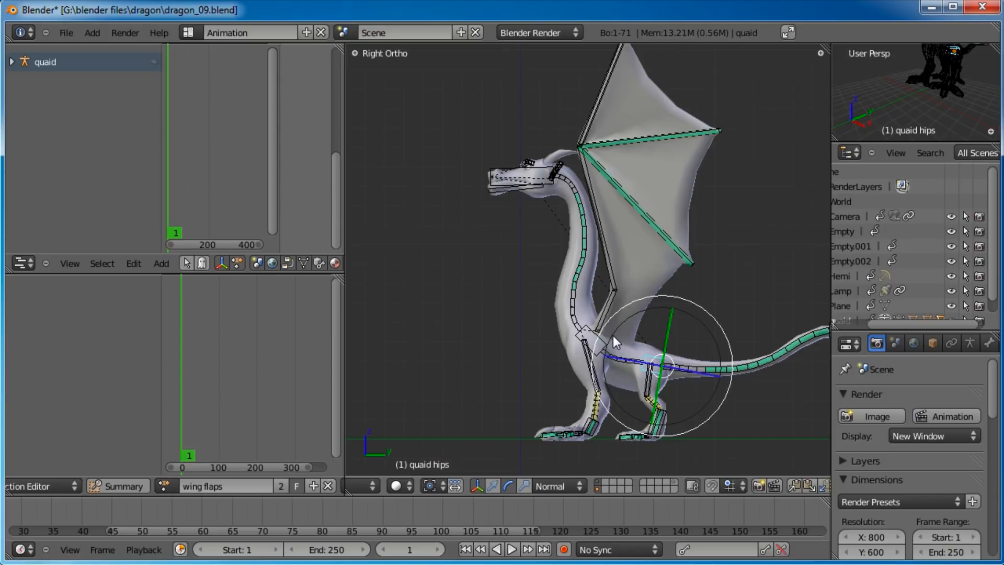
{"action": "middle_click_drag", "start_coordinate": [601, 321], "coordinate": [544, 314], "text": "shift"}
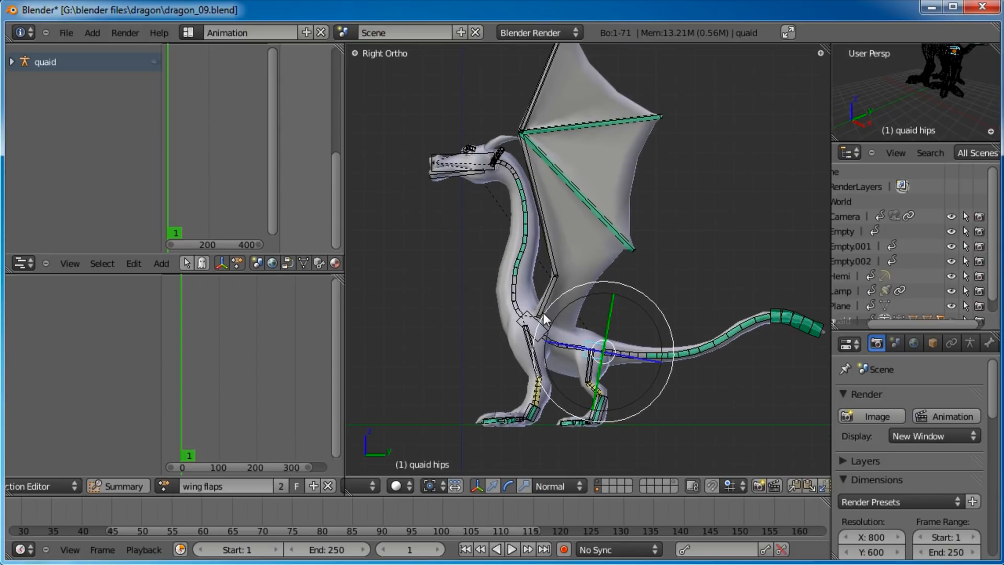
{"action": "right_click", "coordinate": [560, 345]}
{"action": "right_click", "coordinate": [547, 335]}
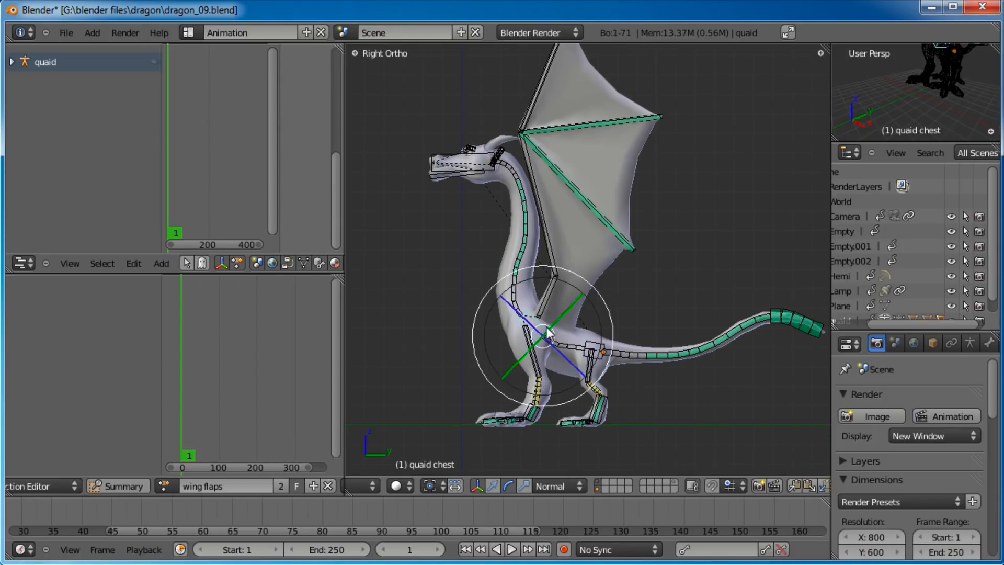
{"action": "right_click", "coordinate": [601, 365], "text": "shift"}
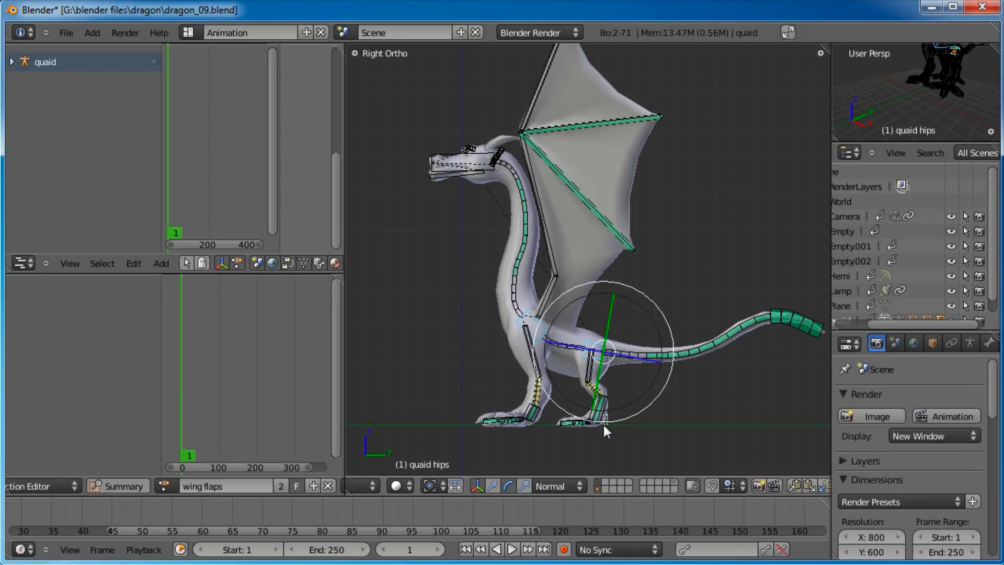
{"action": "right_click", "coordinate": [600, 409], "text": "shift"}
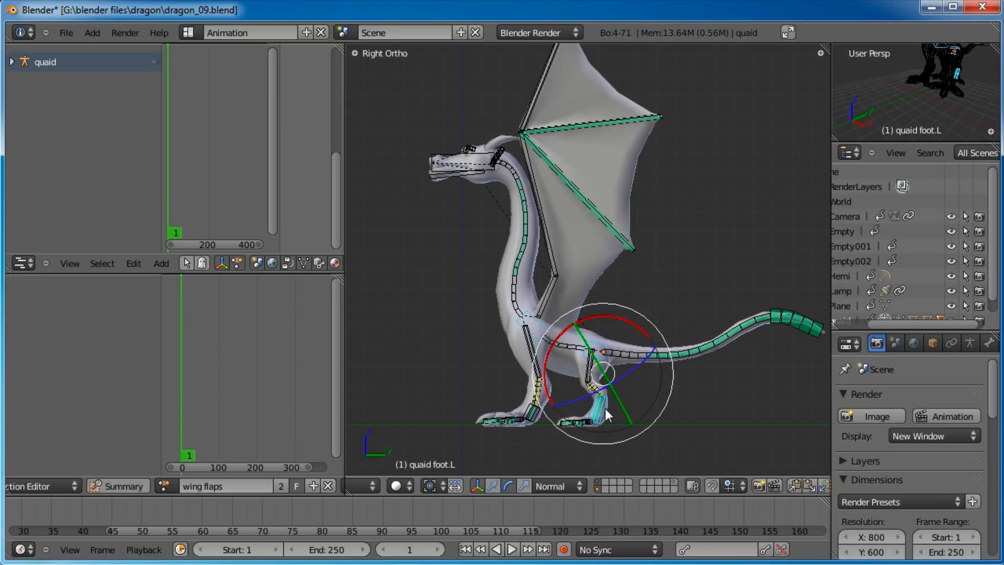
{"action": "scroll", "coordinate": [622, 287], "scroll_direction": "up", "scroll_amount": 5}
{"action": "key", "text": "a"}
Step: Raise the hips, both hind feet and both front hand bones together above the floor line, then deselect all bones
{"action": "right_click", "coordinate": [696, 361]}
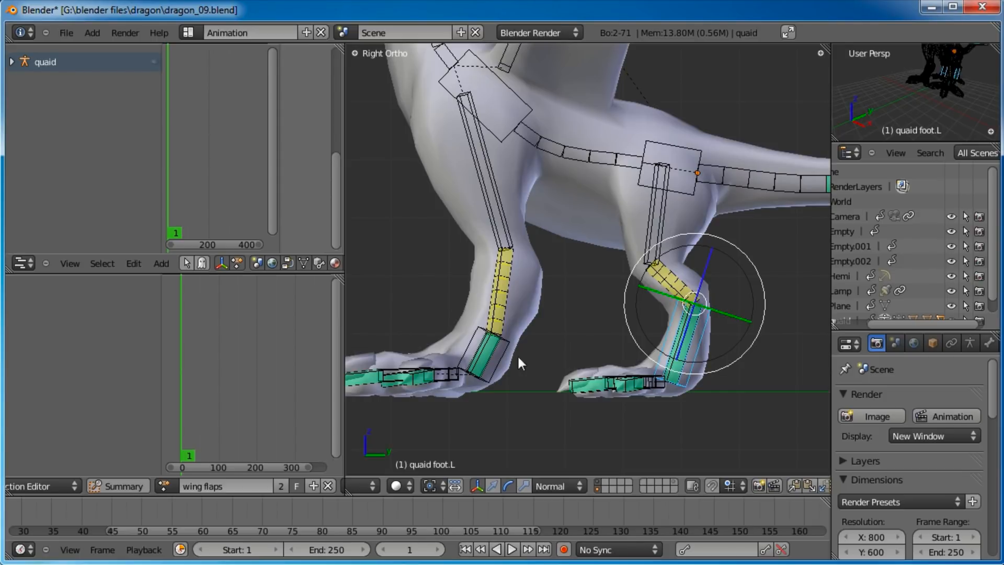
{"action": "right_click", "coordinate": [500, 368], "text": "shift"}
{"action": "scroll", "coordinate": [547, 306], "scroll_direction": "down", "scroll_amount": 5}
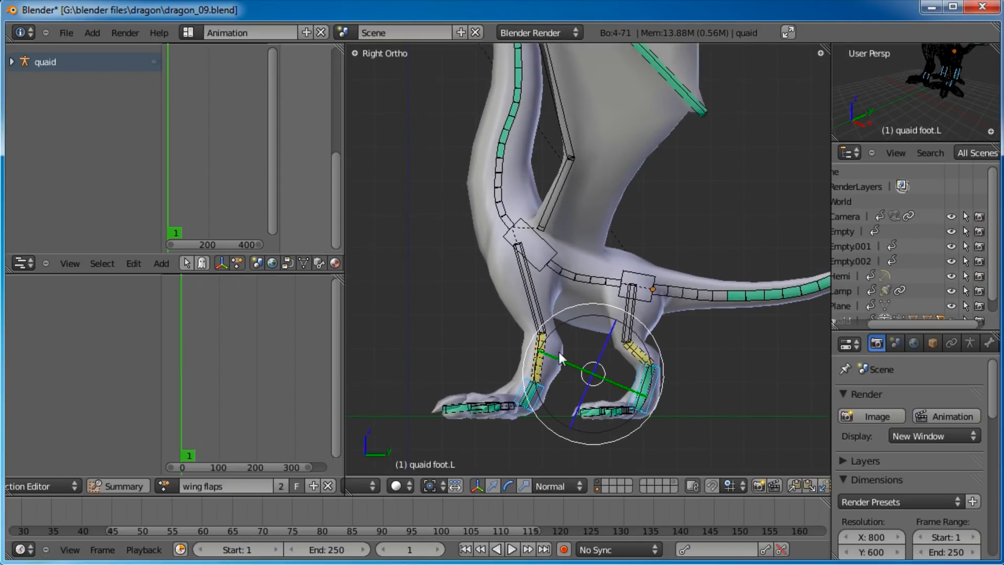
{"action": "right_click", "coordinate": [618, 285], "text": "shift"}
{"action": "key", "text": "g"}
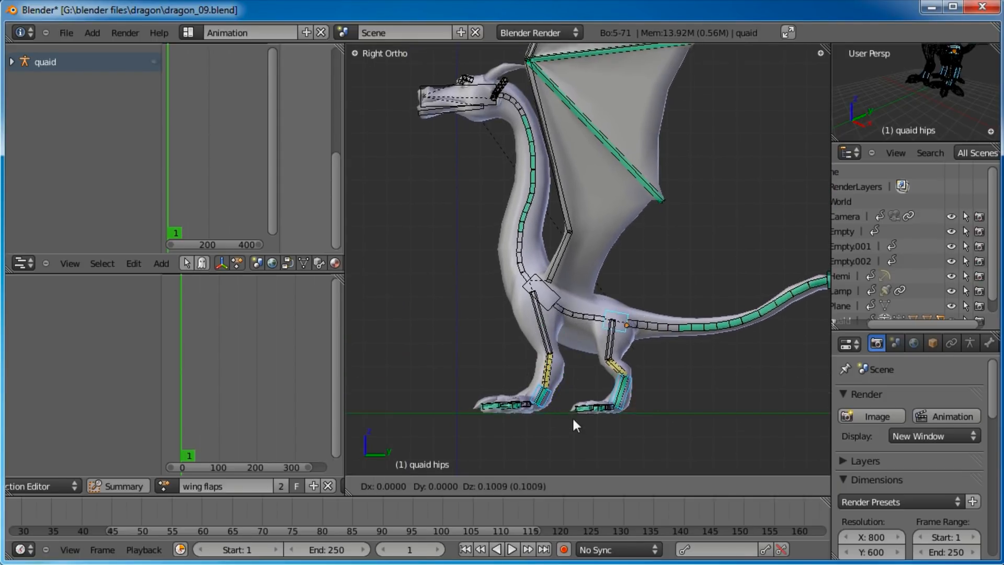
{"action": "left_click", "coordinate": [572, 350]}
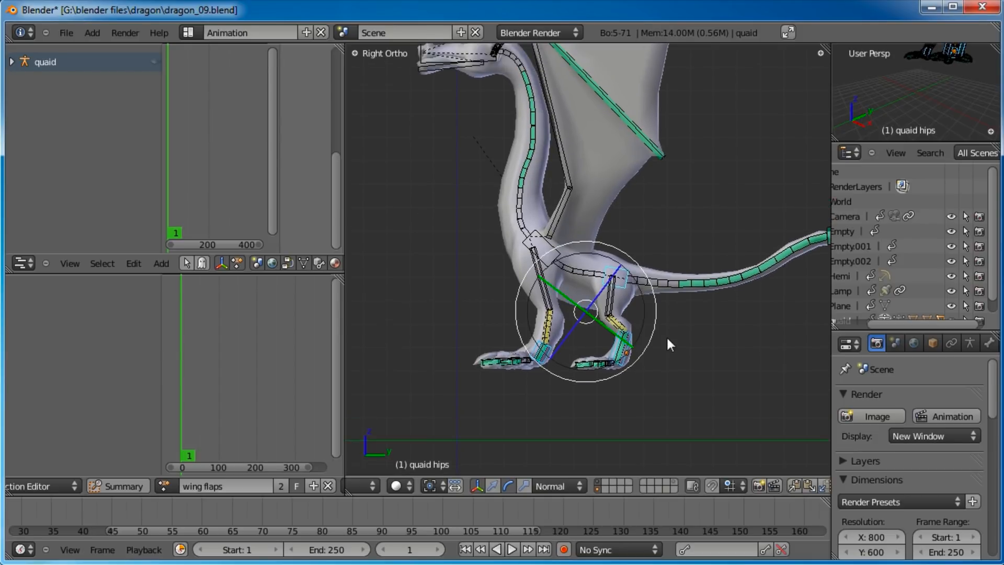
{"action": "right_click", "coordinate": [625, 282]}
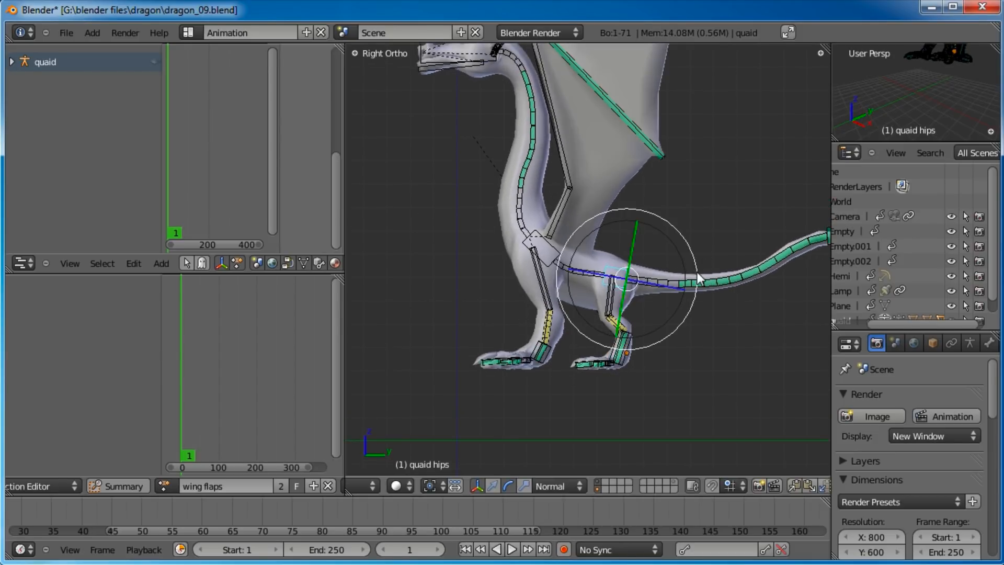
{"action": "key", "text": "a"}
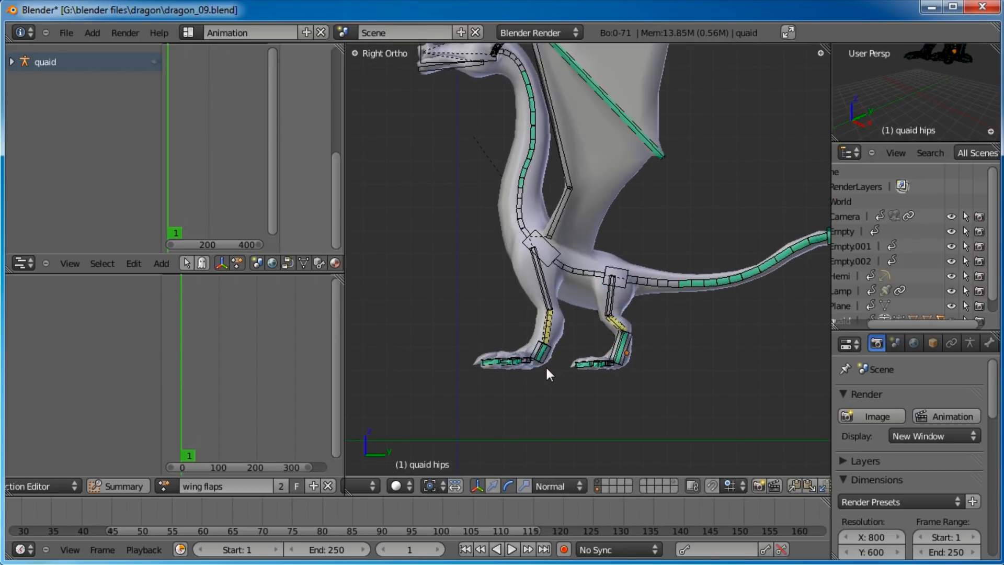
Step: Lift both front legs by moving the IKhand.L and IKhand.R bones up towards the chest, then adjust IKhand.L
{"action": "right_click", "coordinate": [547, 358]}
{"action": "key", "text": "g"}
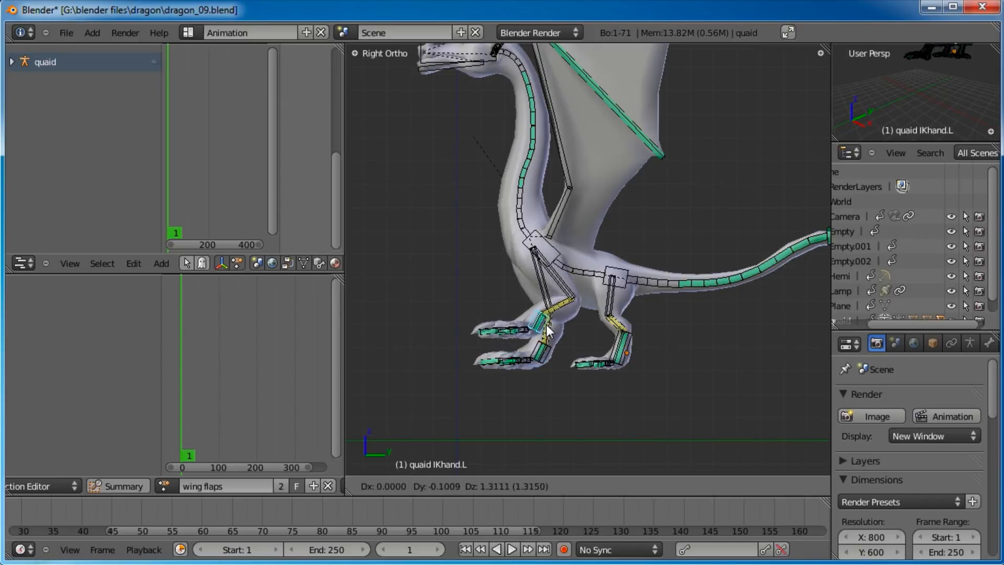
{"action": "left_click", "coordinate": [546, 337]}
{"action": "right_click", "coordinate": [551, 355]}
{"action": "key", "text": "g"}
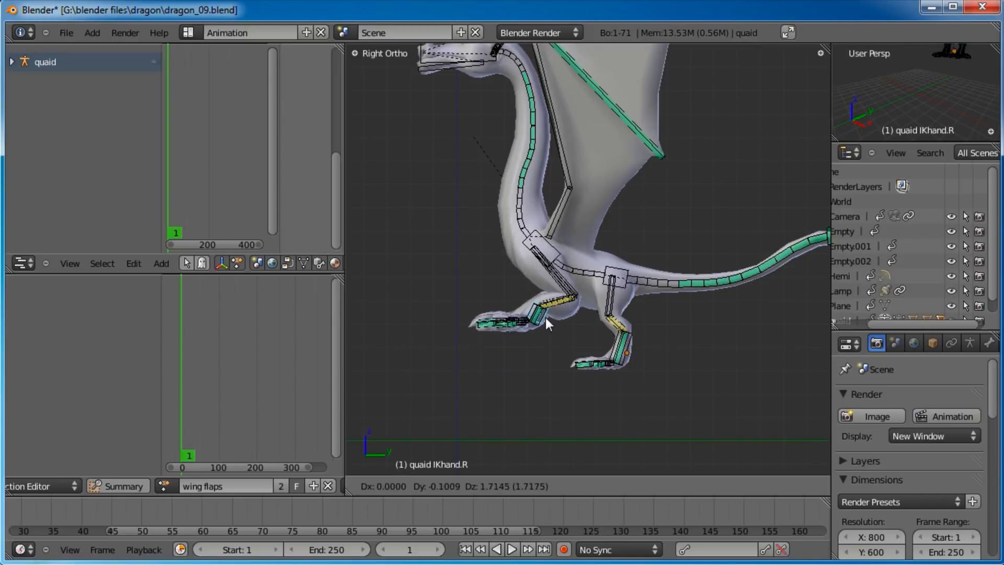
{"action": "left_click", "coordinate": [538, 315]}
{"action": "right_click", "coordinate": [546, 316]}
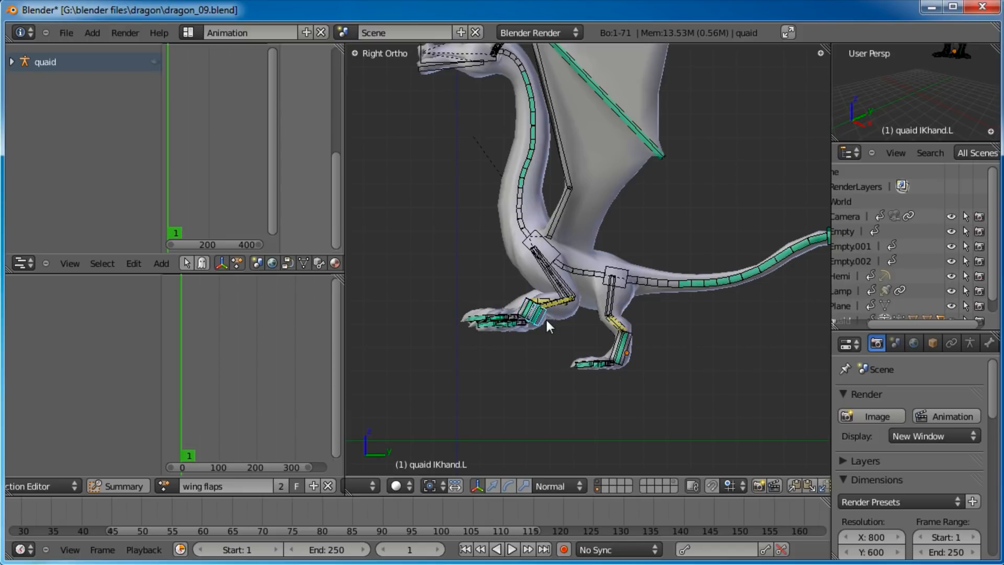
{"action": "key", "text": "g"}
{"action": "left_click", "coordinate": [543, 320]}
Step: Rotate the hips bone about 9° so the front of the body tilts upward
{"action": "right_click", "coordinate": [638, 282]}
{"action": "key", "text": "r"}
{"action": "right_click", "coordinate": [640, 278]}
{"action": "key", "text": "r"}
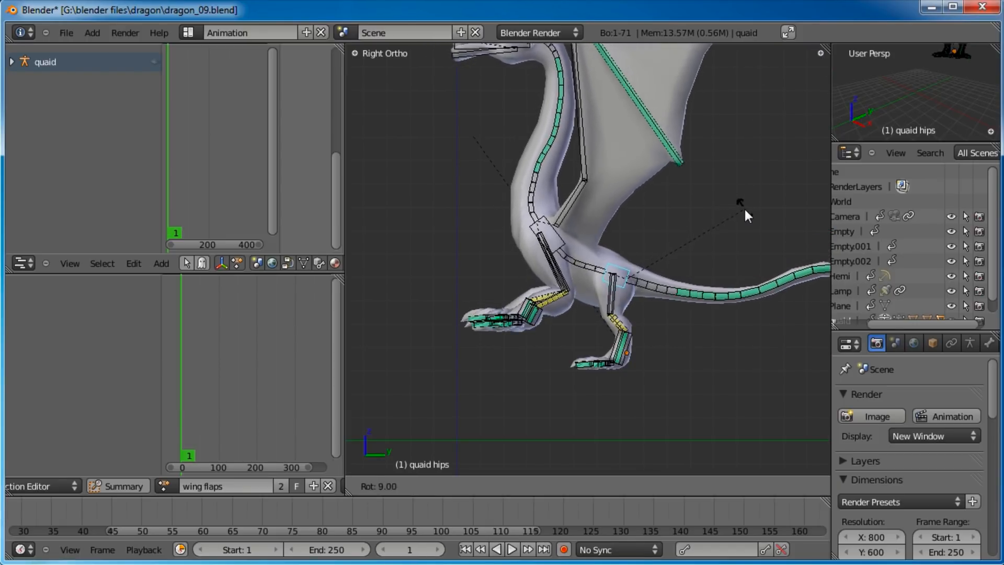
{"action": "left_click", "coordinate": [733, 216]}
Step: Rotate the chest bone, and rotate the hips bone further to lift the front of the torso
{"action": "right_click", "coordinate": [559, 232]}
{"action": "key", "text": "r"}
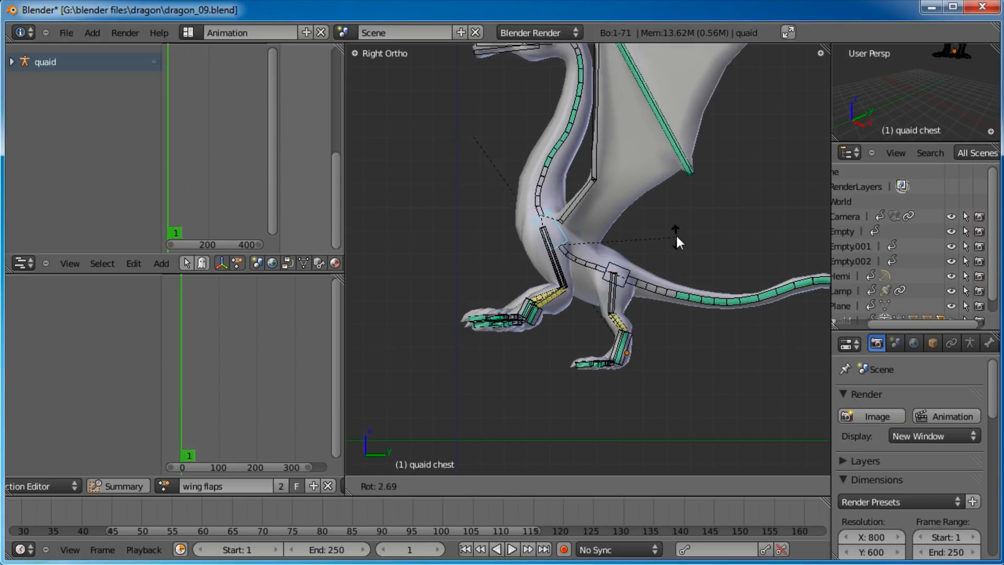
{"action": "left_click", "coordinate": [617, 221]}
{"action": "right_click", "coordinate": [616, 266]}
{"action": "key", "text": "r"}
{"action": "left_click", "coordinate": [719, 257]}
Step: Rotate the chest bone about -15° so the neck and wings lean forward
{"action": "right_click", "coordinate": [564, 225]}
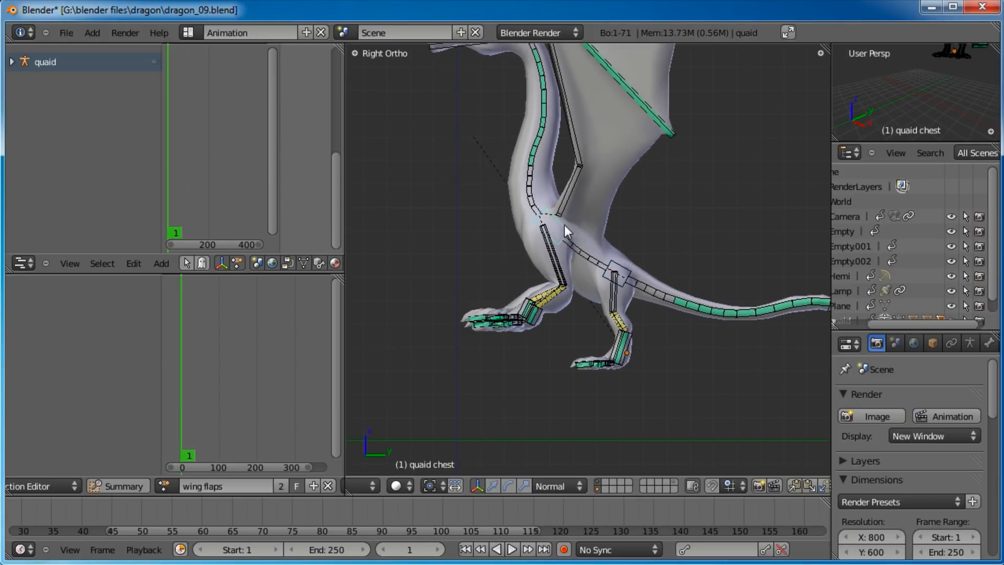
{"action": "key", "text": "r"}
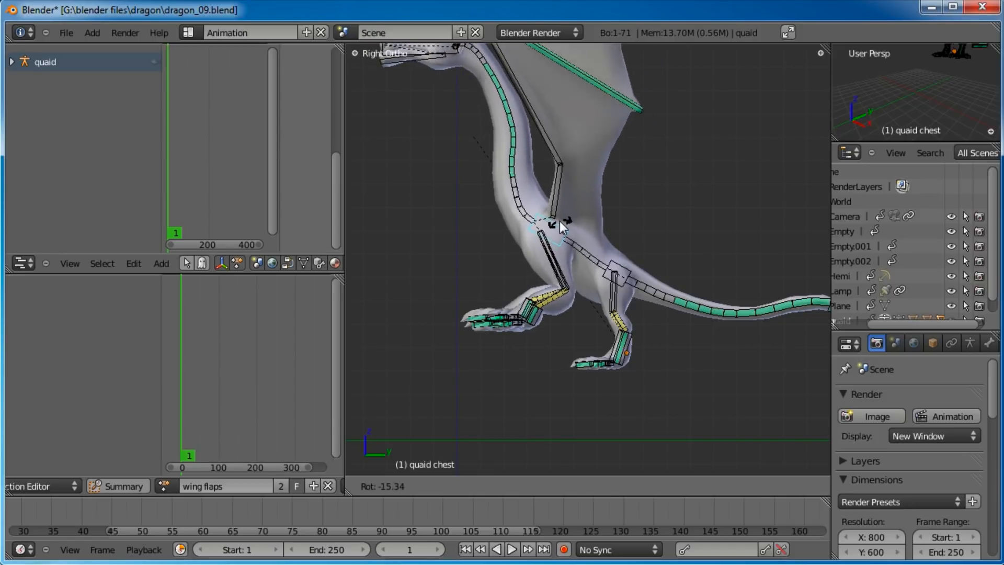
{"action": "left_click", "coordinate": [561, 221]}
Step: Move the IKhand.L and IKhand.R bones slightly up towards the chest
{"action": "right_click", "coordinate": [539, 322]}
{"action": "key", "text": "g"}
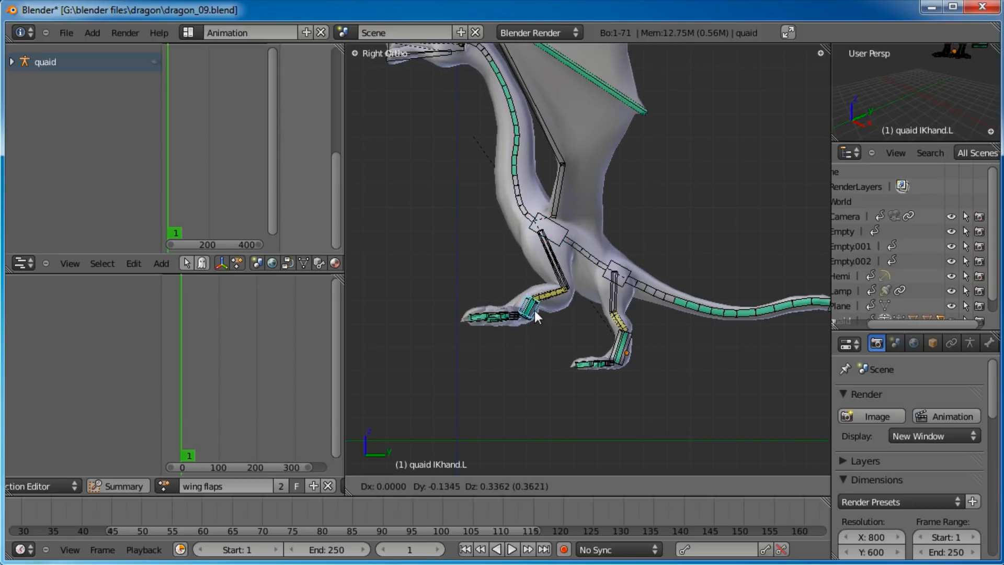
{"action": "left_click", "coordinate": [532, 309]}
{"action": "right_click", "coordinate": [533, 312]}
{"action": "key", "text": "g"}
{"action": "left_click", "coordinate": [535, 310]}
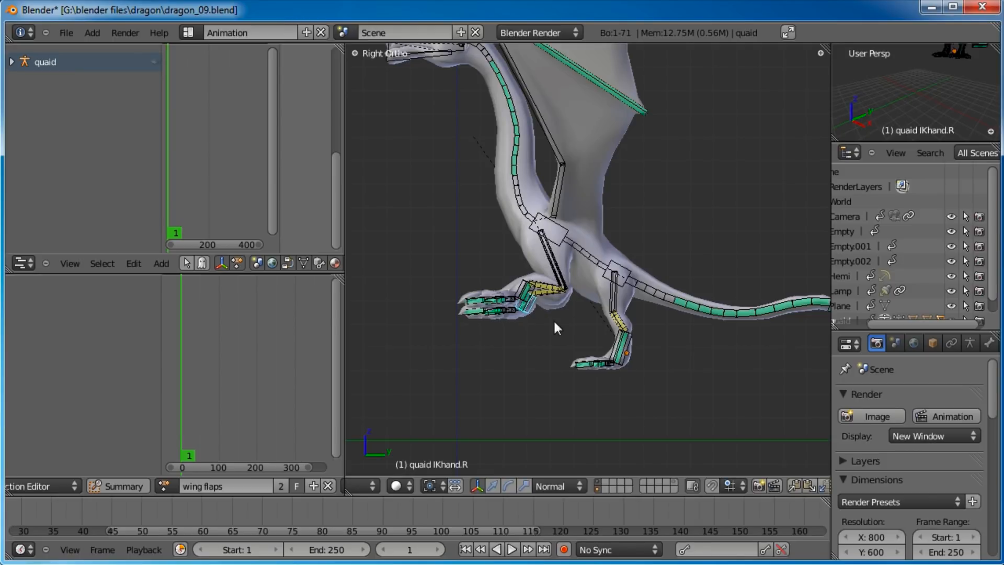
Step: Raise the hind feet by moving the IKfoot.L and IKfoot.R bones up to matching heights
{"action": "right_click", "coordinate": [625, 359]}
{"action": "key", "text": "g"}
{"action": "left_click", "coordinate": [626, 338]}
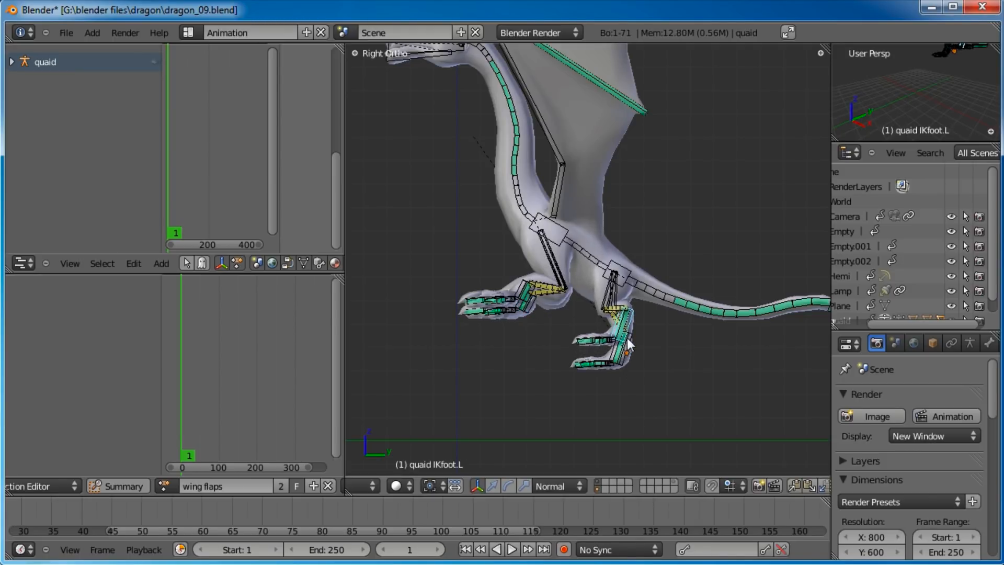
{"action": "key", "text": "g"}
{"action": "left_click", "coordinate": [629, 335]}
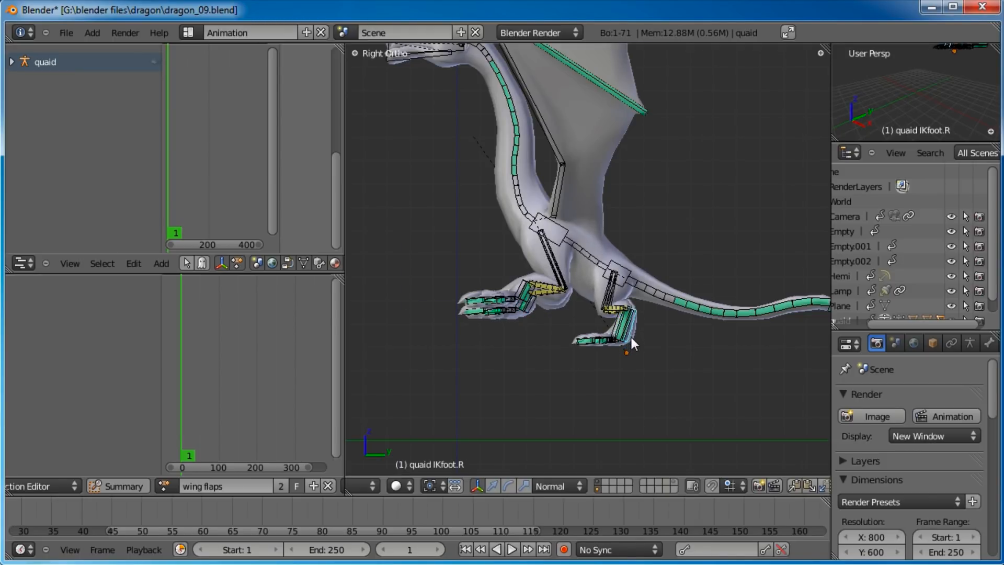
Step: Enable the rotation manipulator and curl the left hind foot's index01.L.001 toe downward
{"action": "scroll", "coordinate": [629, 335], "scroll_direction": "up", "scroll_amount": 2}
{"action": "scroll", "coordinate": [614, 297], "scroll_direction": "up", "scroll_amount": 2}
{"action": "middle_click_drag", "start_coordinate": [564, 294], "coordinate": [629, 349]}
{"action": "right_click", "coordinate": [594, 344]}
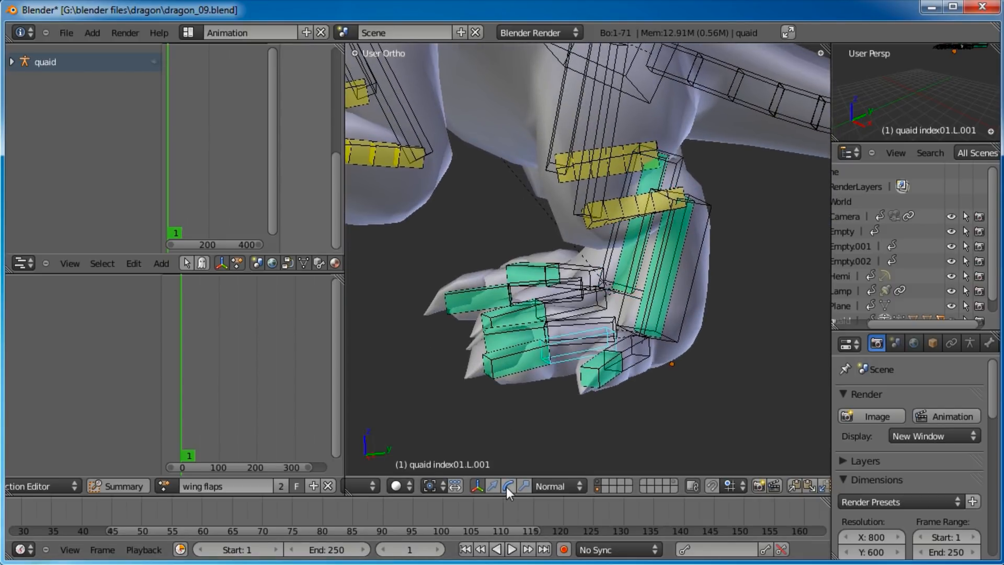
{"action": "left_click", "coordinate": [506, 488]}
{"action": "left_click_drag", "start_coordinate": [586, 302], "coordinate": [617, 345]}
Step: Curl the left hind foot's remaining toes, thumbtoe01.L and pinkytoe01.L, downward to match the index toe
{"action": "right_click", "coordinate": [619, 356]}
{"action": "right_click", "coordinate": [598, 330]}
{"action": "left_click_drag", "start_coordinate": [647, 280], "coordinate": [592, 296]}
{"action": "middle_click_drag", "start_coordinate": [692, 327], "coordinate": [587, 316]}
{"action": "right_click", "coordinate": [494, 350]}
{"action": "left_click_drag", "start_coordinate": [514, 316], "coordinate": [515, 345]}
{"action": "right_click", "coordinate": [441, 343]}
{"action": "right_click", "coordinate": [526, 350]}
Step: Try to paste the left hind foot's curled toe pose onto the right hind foot
{"action": "scroll", "coordinate": [720, 485], "scroll_direction": "down", "scroll_amount": 3}
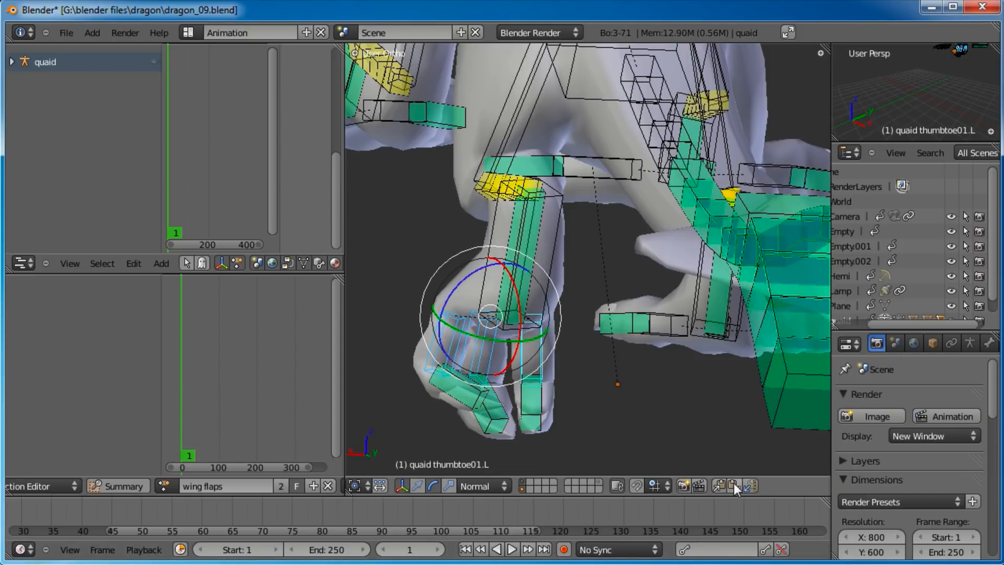
{"action": "left_click", "coordinate": [735, 486]}
{"action": "scroll", "coordinate": [667, 306], "scroll_direction": "down", "scroll_amount": 3}
{"action": "middle_click_drag", "start_coordinate": [667, 305], "coordinate": [560, 275]}
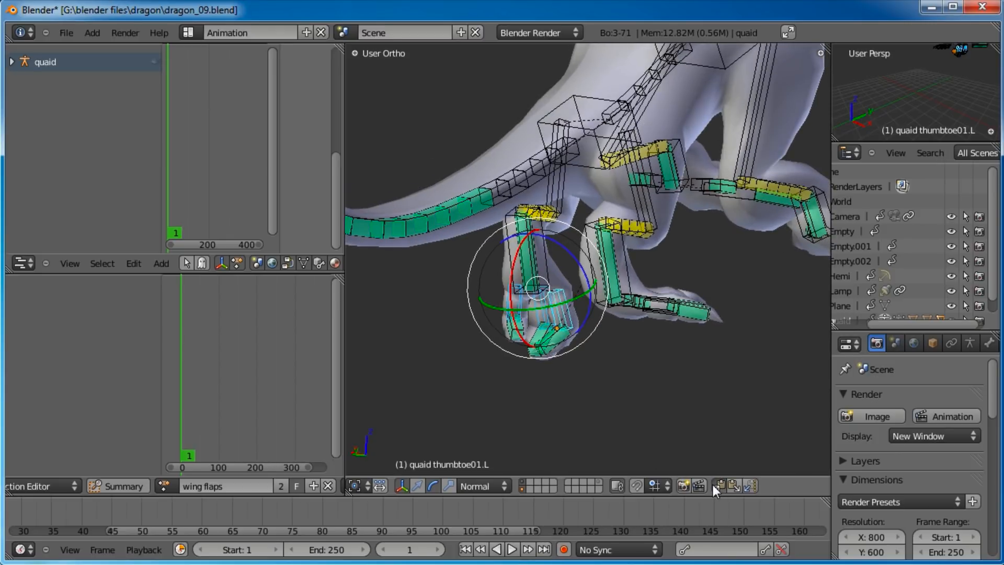
{"action": "left_click", "coordinate": [734, 489]}
{"action": "middle_click_drag", "start_coordinate": [629, 291], "coordinate": [583, 337]}
{"action": "scroll", "coordinate": [642, 363], "scroll_direction": "up", "scroll_amount": 3}
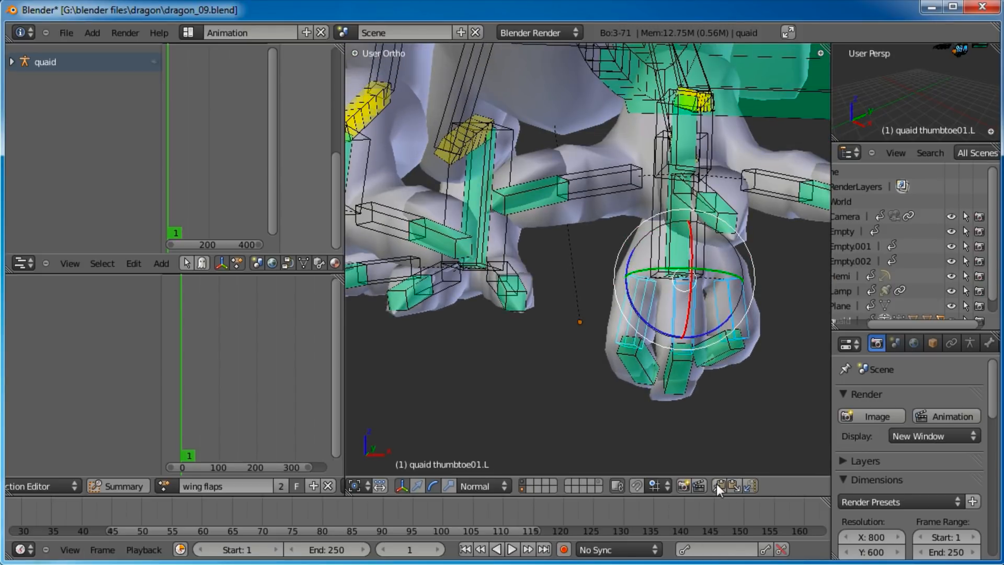
Step: Turn on automatic keyframe insertion and insert Location and LocRotScale keyframes for the three curled left toe bones at frame 1
{"action": "left_click", "coordinate": [564, 551]}
{"action": "middle_click_drag", "start_coordinate": [586, 397], "coordinate": [691, 327]}
{"action": "key", "text": "i"}
{"action": "left_click", "coordinate": [691, 327]}
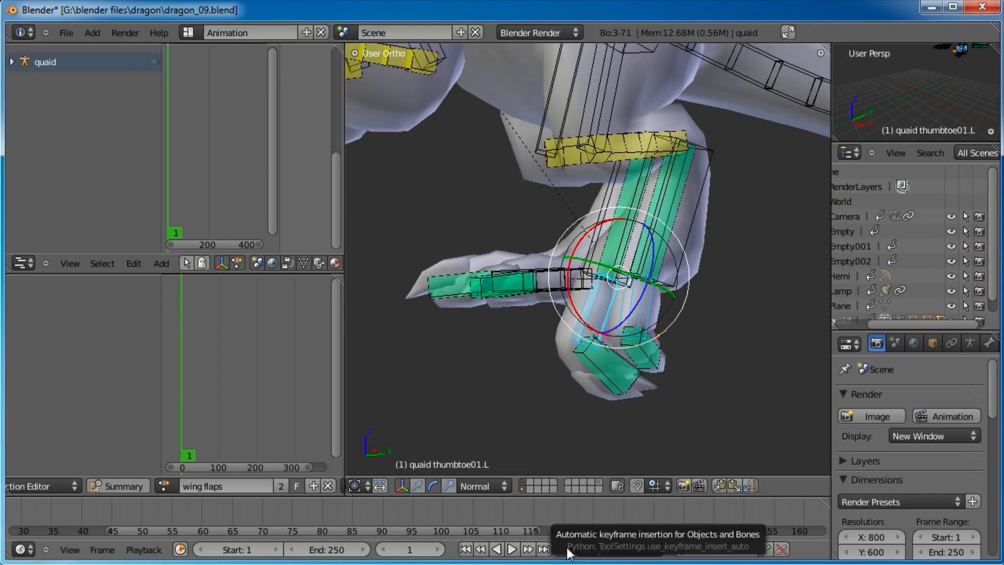
{"action": "key", "text": "i"}
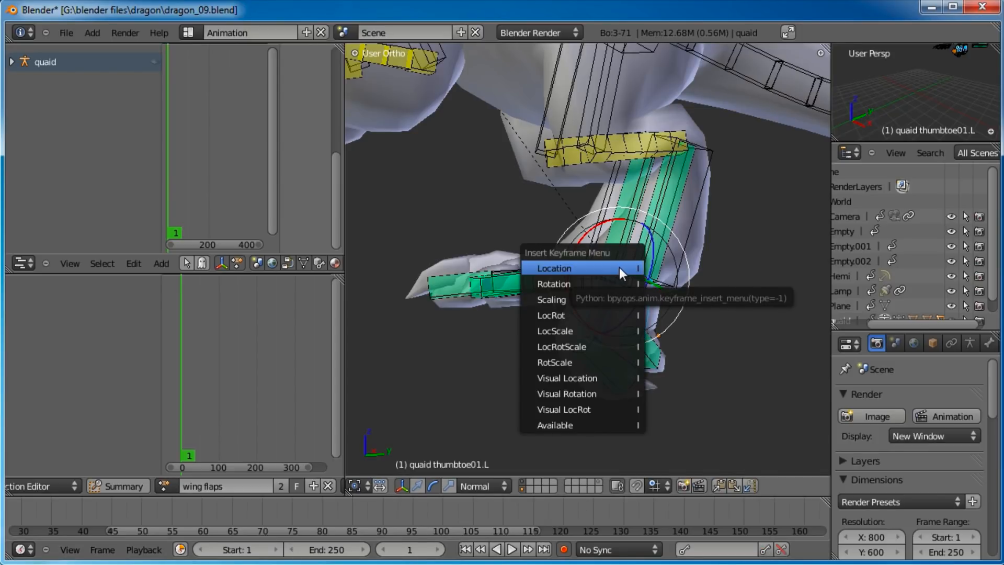
{"action": "left_click", "coordinate": [613, 267]}
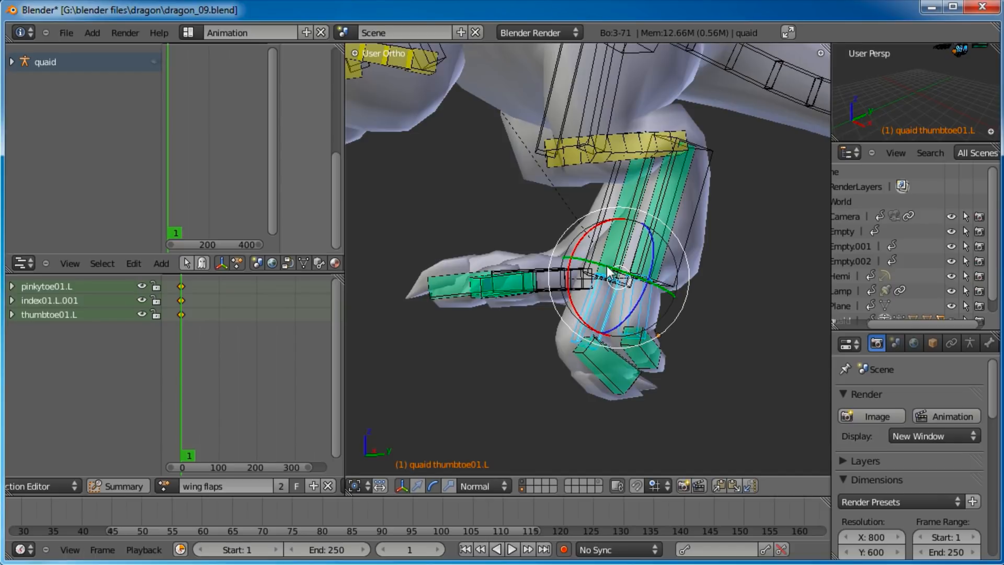
{"action": "key", "text": "i"}
{"action": "left_click", "coordinate": [561, 343]}
Step: Paste the curled toe pose mirrored onto the right hind foot's toes
{"action": "middle_click_drag", "start_coordinate": [562, 343], "coordinate": [659, 293]}
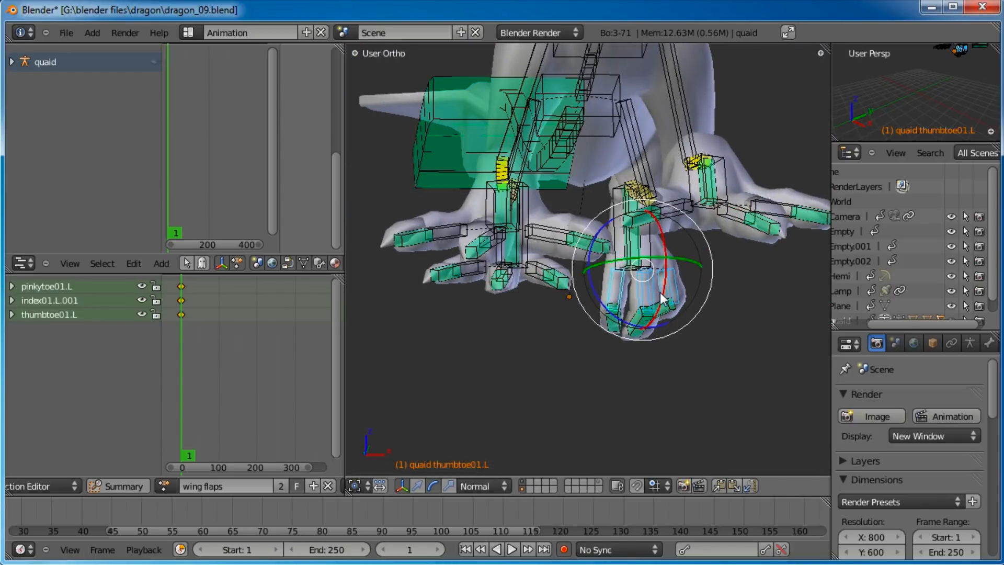
{"action": "left_click", "coordinate": [747, 487]}
{"action": "middle_click_drag", "start_coordinate": [688, 322], "coordinate": [515, 268]}
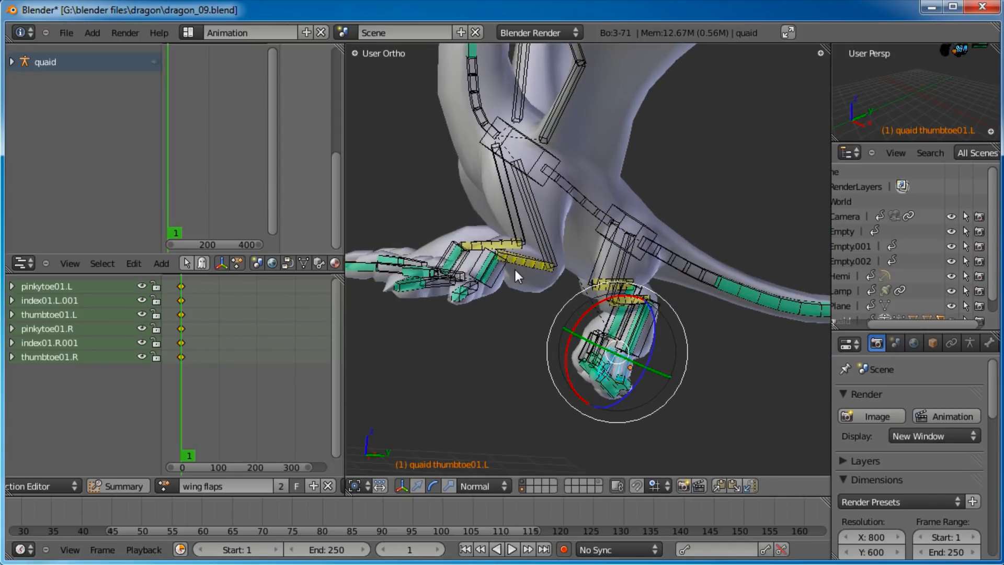
Step: From the right side view, move the IKhand.L bone back towards the body and rotate it to tilt the hand downward
{"action": "key", "text": "KP_3"}
{"action": "scroll", "coordinate": [515, 269], "scroll_direction": "up", "scroll_amount": 3}
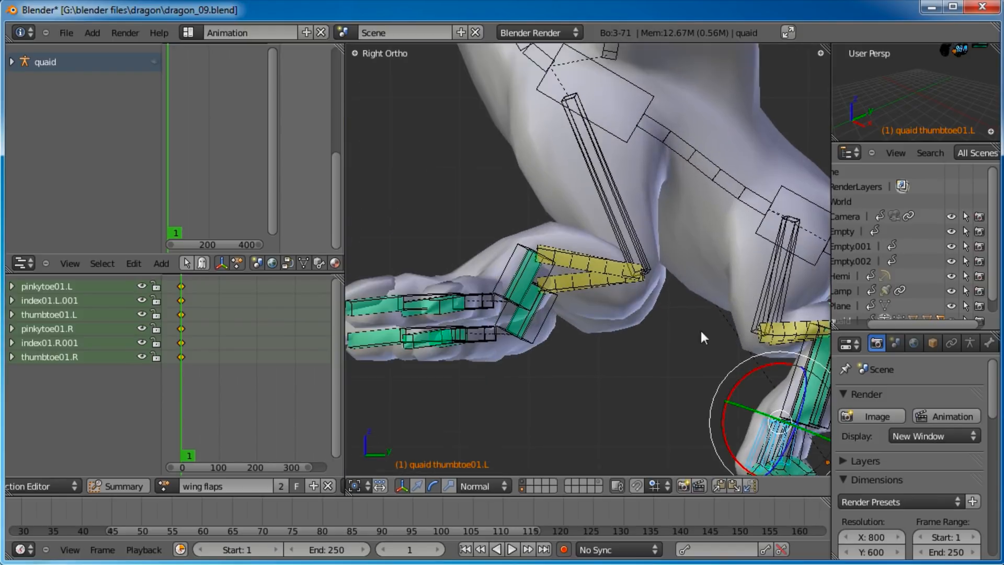
{"action": "right_click", "coordinate": [516, 269]}
{"action": "key", "text": "g"}
{"action": "left_click", "coordinate": [539, 277]}
{"action": "key", "text": "r"}
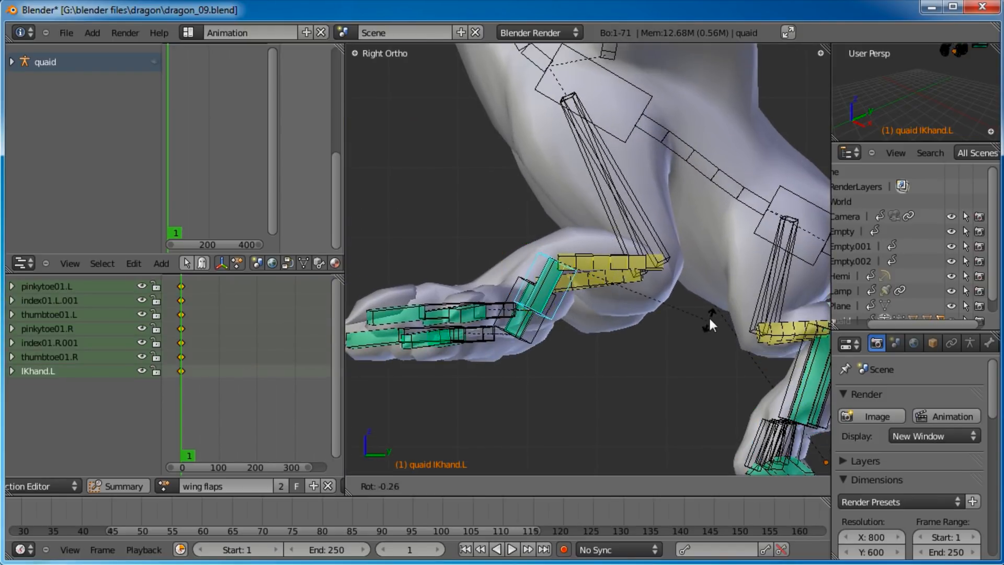
{"action": "left_click", "coordinate": [703, 315]}
{"action": "left_click_drag", "start_coordinate": [504, 264], "coordinate": [509, 269]}
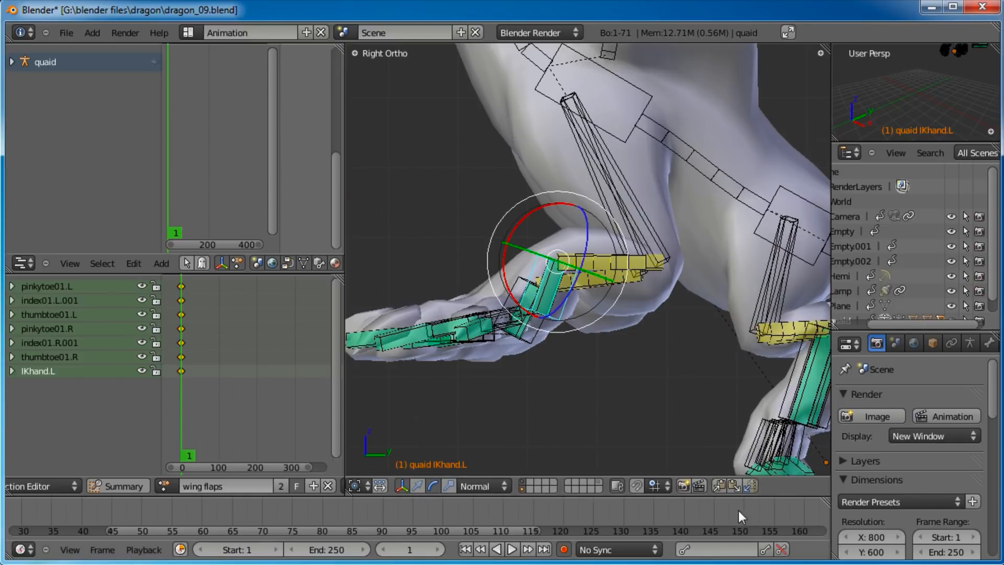
Step: Curl the left front hand's digits downward by rotating the thumb01.L, index01.L and pinky01.L bones
{"action": "scroll", "coordinate": [742, 406], "scroll_direction": "down", "scroll_amount": 1}
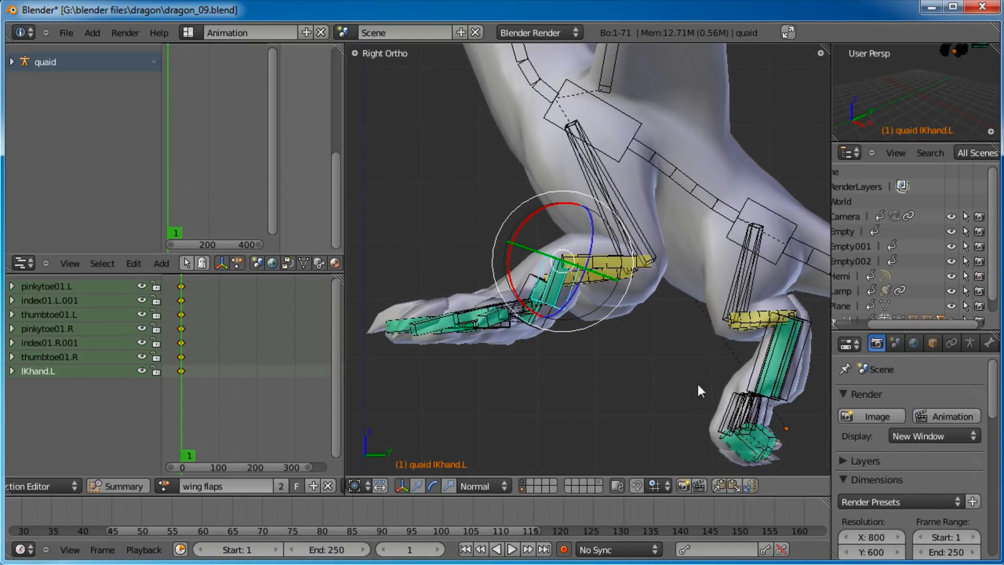
{"action": "middle_click_drag", "start_coordinate": [698, 384], "coordinate": [709, 359], "text": "shift"}
{"action": "middle_click_drag", "start_coordinate": [616, 308], "coordinate": [607, 331]}
{"action": "scroll", "coordinate": [607, 331], "scroll_direction": "up", "scroll_amount": 2}
{"action": "right_click", "coordinate": [542, 339]}
{"action": "left_click_drag", "start_coordinate": [551, 308], "coordinate": [548, 344]}
{"action": "right_click", "coordinate": [504, 339]}
{"action": "left_click_drag", "start_coordinate": [487, 286], "coordinate": [493, 340]}
{"action": "right_click", "coordinate": [498, 318]}
{"action": "left_click_drag", "start_coordinate": [574, 295], "coordinate": [539, 236]}
{"action": "middle_click_drag", "start_coordinate": [533, 310], "coordinate": [615, 303]}
{"action": "left_click_drag", "start_coordinate": [683, 239], "coordinate": [694, 296]}
Step: Select the curled left front digit bones together and paste their pose mirrored onto the right front hand
{"action": "right_click", "coordinate": [799, 318], "text": "shift"}
{"action": "middle_click_drag", "start_coordinate": [804, 304], "coordinate": [737, 446]}
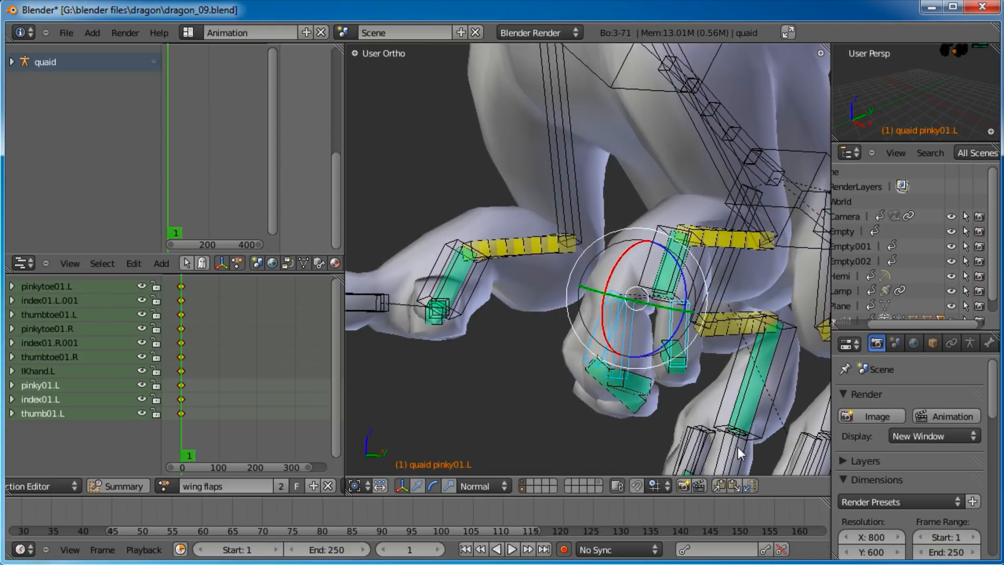
{"action": "left_click", "coordinate": [749, 486]}
{"action": "middle_click_drag", "start_coordinate": [651, 361], "coordinate": [626, 268]}
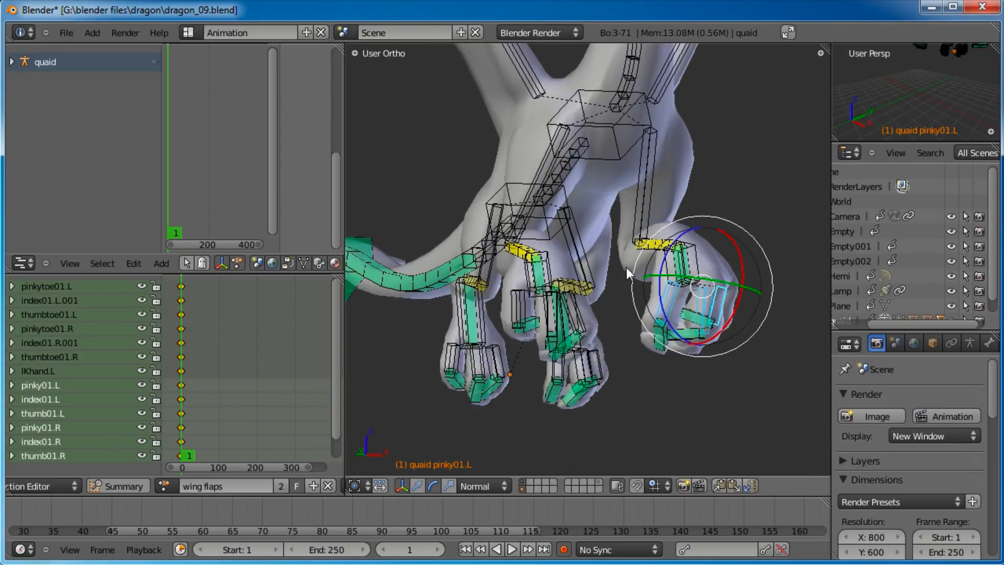
Step: From the front view, move the IKhand.L bone up and inward beneath the chest
{"action": "key", "text": "KP_1"}
{"action": "right_click", "coordinate": [672, 209]}
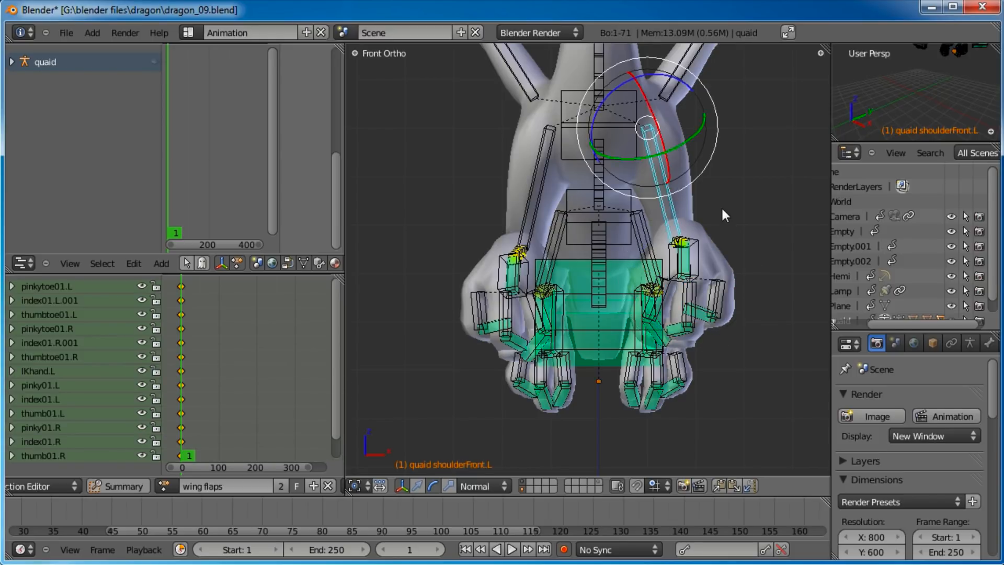
{"action": "key", "text": "r"}
{"action": "right_click", "coordinate": [780, 156]}
{"action": "right_click", "coordinate": [697, 258]}
{"action": "key", "text": "g"}
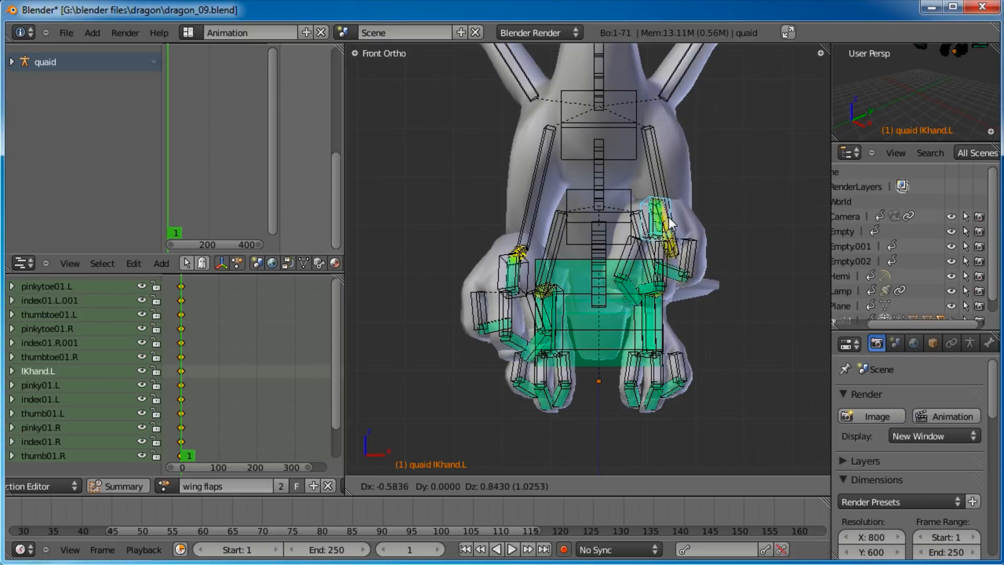
{"action": "left_click", "coordinate": [660, 228]}
Step: Rotate the shoulderFront.L bone to swing the elbow outward, and turn IKhand.L inward with a trackball rotation
{"action": "right_click", "coordinate": [665, 189]}
{"action": "key", "text": "r"}
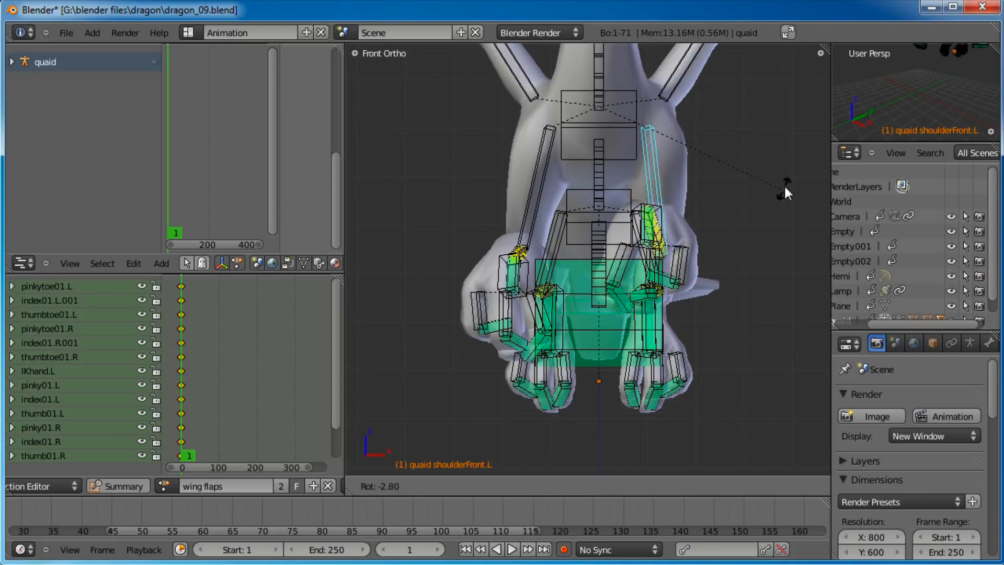
{"action": "right_click", "coordinate": [751, 71]}
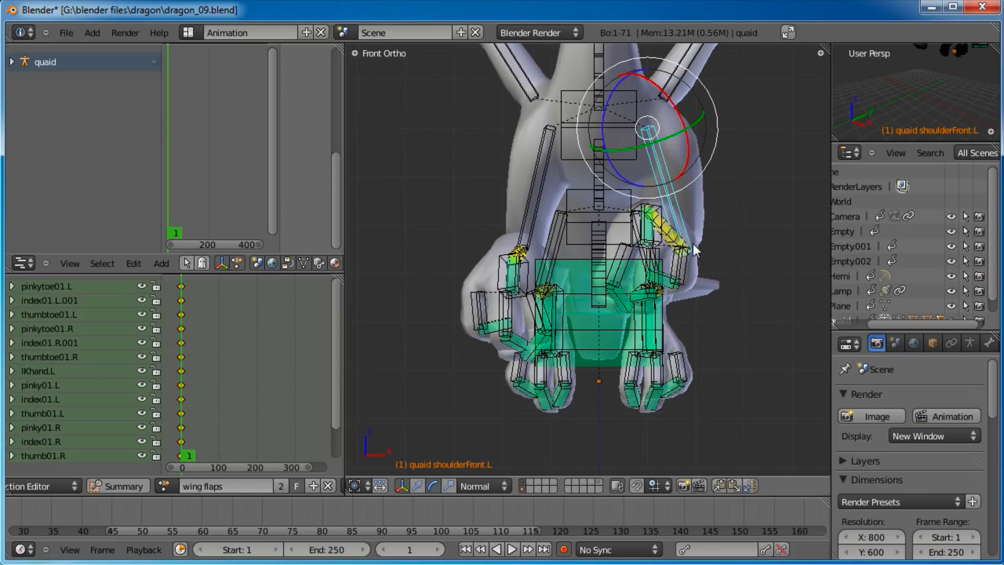
{"action": "right_click", "coordinate": [658, 230]}
{"action": "key", "text": "r"}
{"action": "key", "text": "r"}
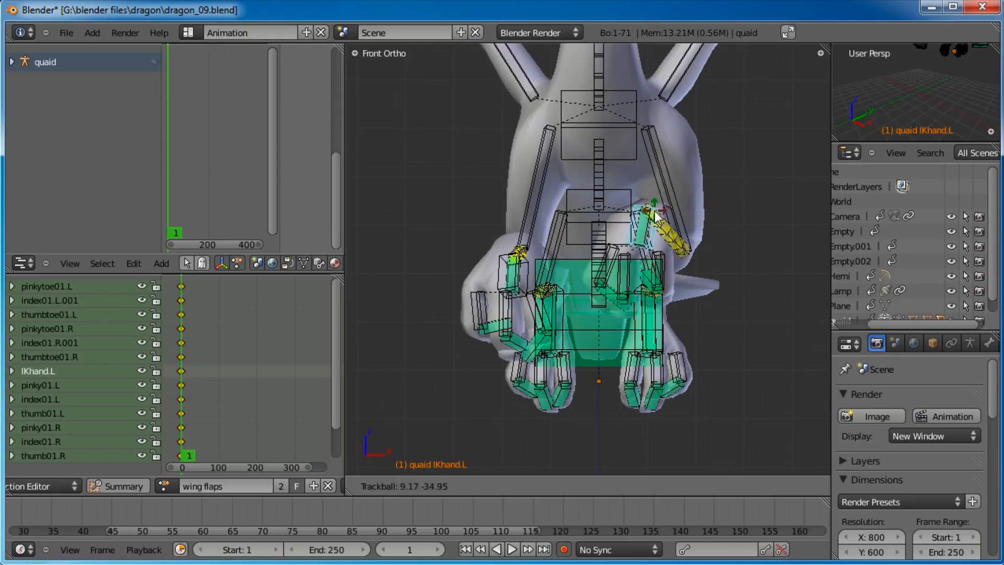
{"action": "left_click", "coordinate": [647, 212]}
Step: Rotate the shoulderFront.R bone to swing the right front elbow outward
{"action": "right_click", "coordinate": [522, 193]}
{"action": "key", "text": "r"}
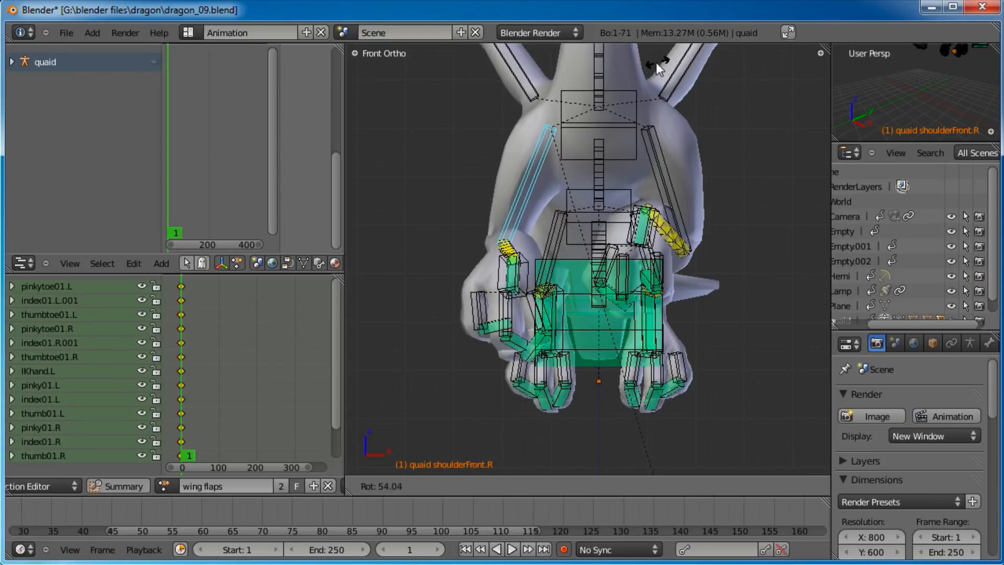
{"action": "left_click", "coordinate": [491, 261]}
Step: Turn the IKhand.R bone with a trackball rotation and move it up and inward beneath the chest
{"action": "right_click", "coordinate": [494, 260]}
{"action": "key", "text": "r"}
{"action": "key", "text": "r"}
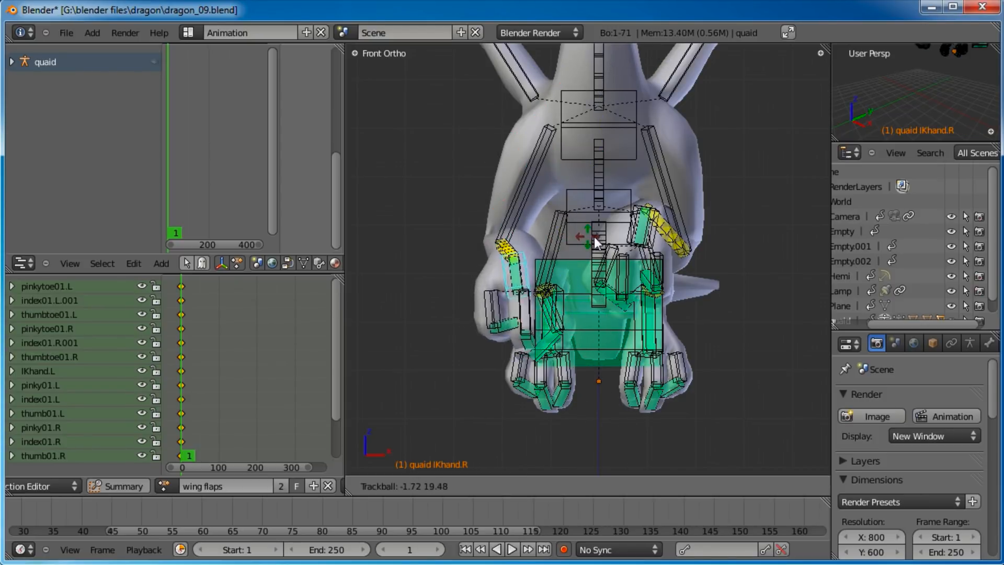
{"action": "key", "text": "g"}
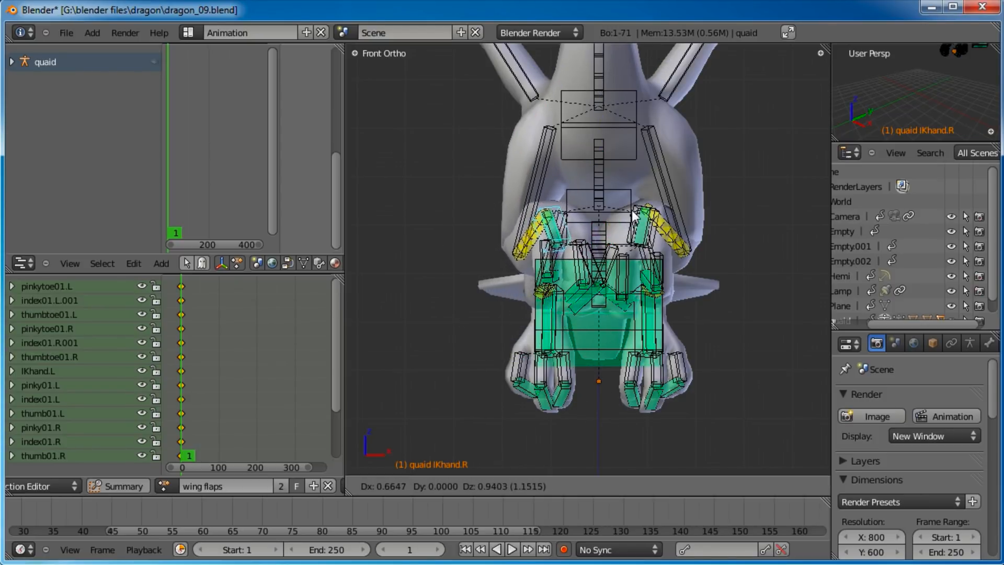
{"action": "left_click", "coordinate": [626, 240]}
{"action": "middle_click_drag", "start_coordinate": [625, 183], "coordinate": [586, 242]}
{"action": "scroll", "coordinate": [604, 185], "scroll_direction": "up", "scroll_amount": 5}
{"action": "right_click", "coordinate": [551, 331]}
{"action": "key", "text": "g"}
{"action": "right_click", "coordinate": [554, 315]}
{"action": "right_click", "coordinate": [586, 239]}
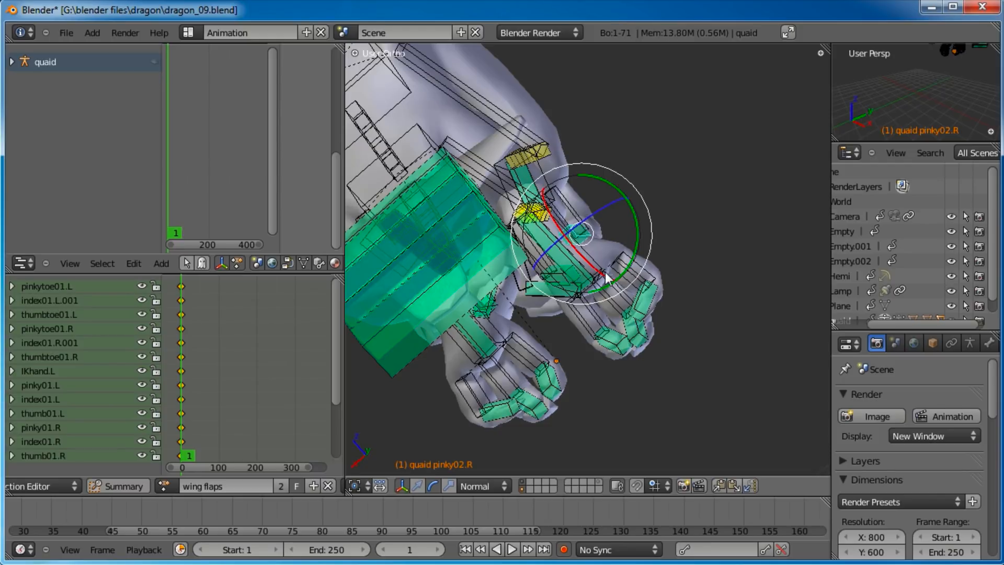
Step: Looking from behind the dragon, rotate the left hind foot's IK bone so the foot turns inward
{"action": "key", "text": "KP_1"}
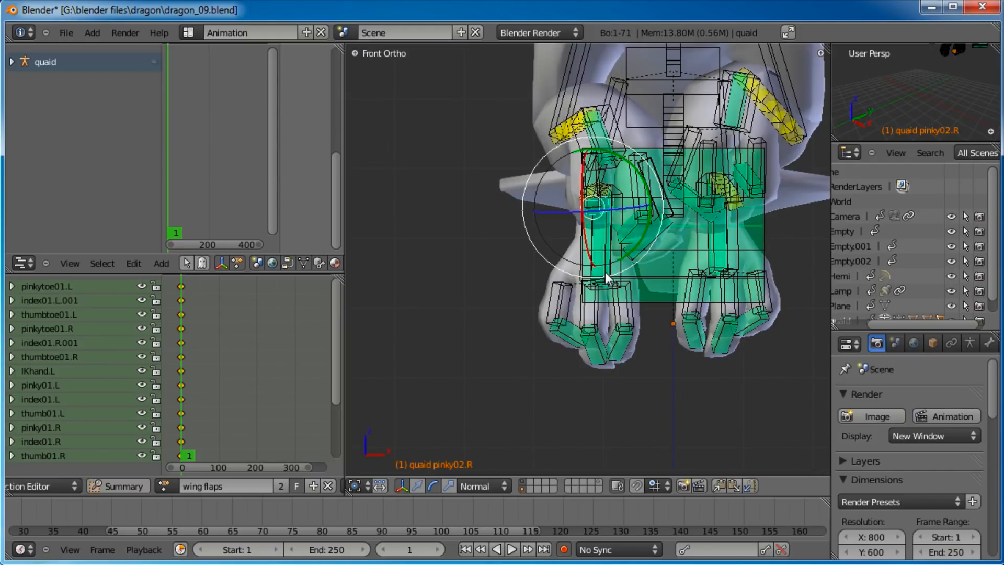
{"action": "key", "text": "ctrl+KP_1"}
{"action": "middle_click_drag", "start_coordinate": [541, 288], "coordinate": [575, 243], "text": "shift"}
{"action": "scroll", "coordinate": [656, 311], "scroll_direction": "up", "scroll_amount": 2}
{"action": "right_click", "coordinate": [577, 243]}
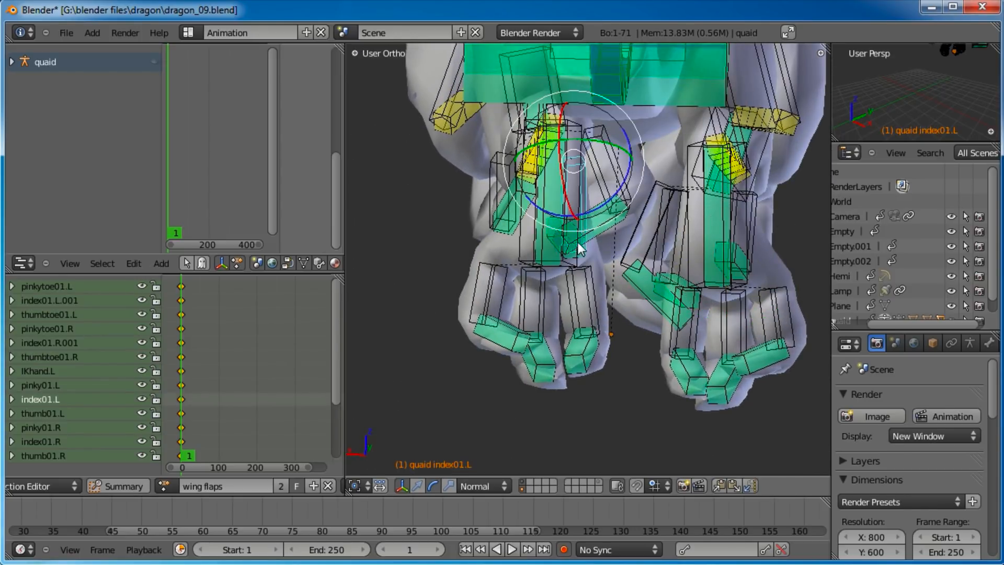
{"action": "right_click", "coordinate": [519, 247]}
{"action": "key", "text": "r"}
{"action": "left_click", "coordinate": [717, 226]}
Step: Move the IKfoot.R bone inward beneath the body and rotate the right hind foot to match the tucked pose
{"action": "right_click", "coordinate": [748, 237]}
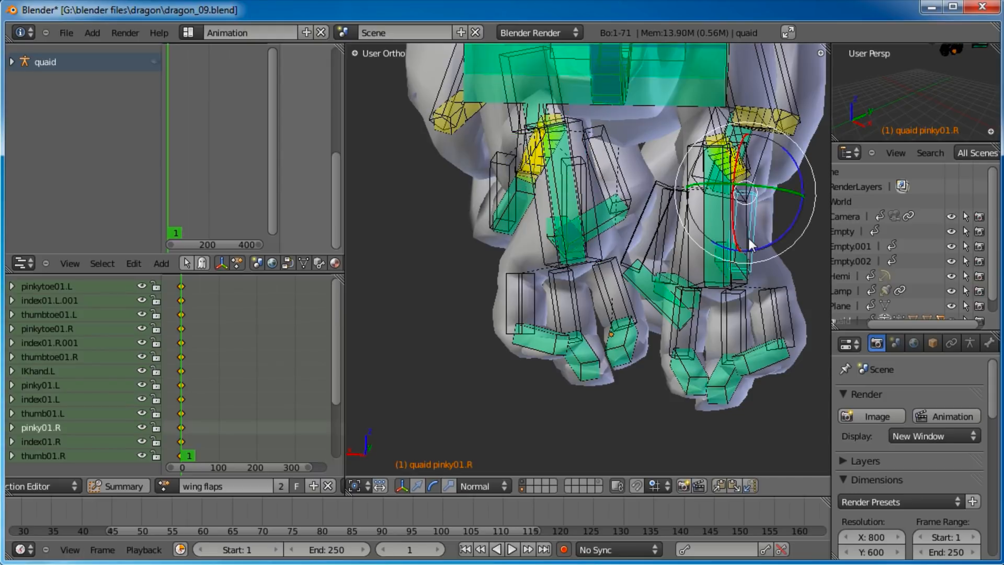
{"action": "right_click", "coordinate": [701, 166]}
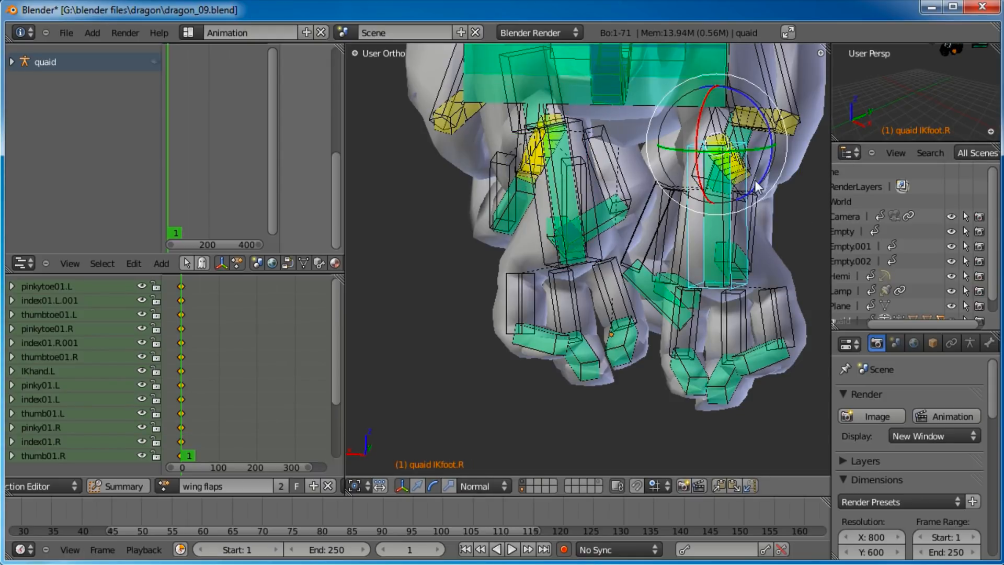
{"action": "key", "text": "g"}
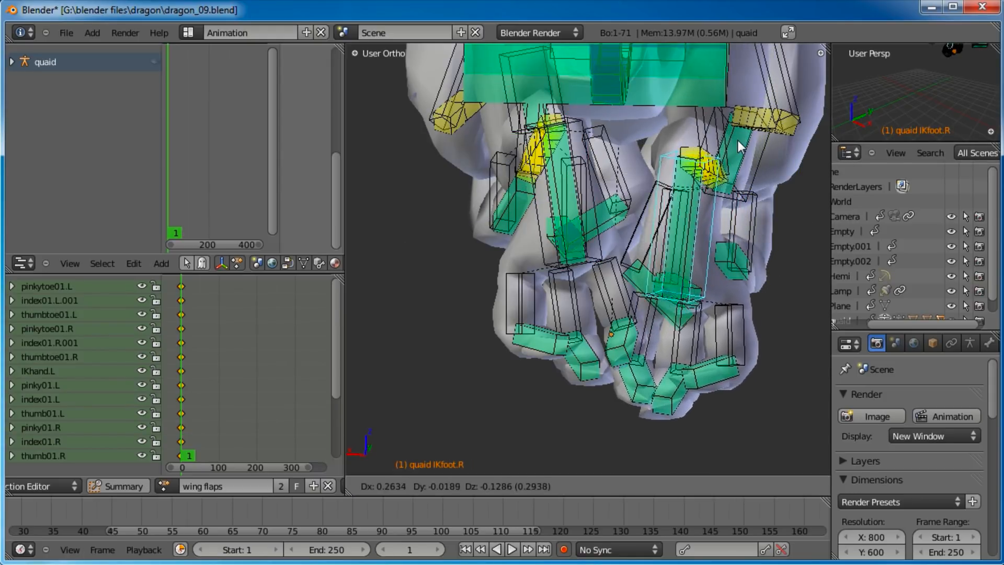
{"action": "left_click", "coordinate": [737, 141]}
{"action": "middle_click_drag", "start_coordinate": [737, 140], "coordinate": [444, 253]}
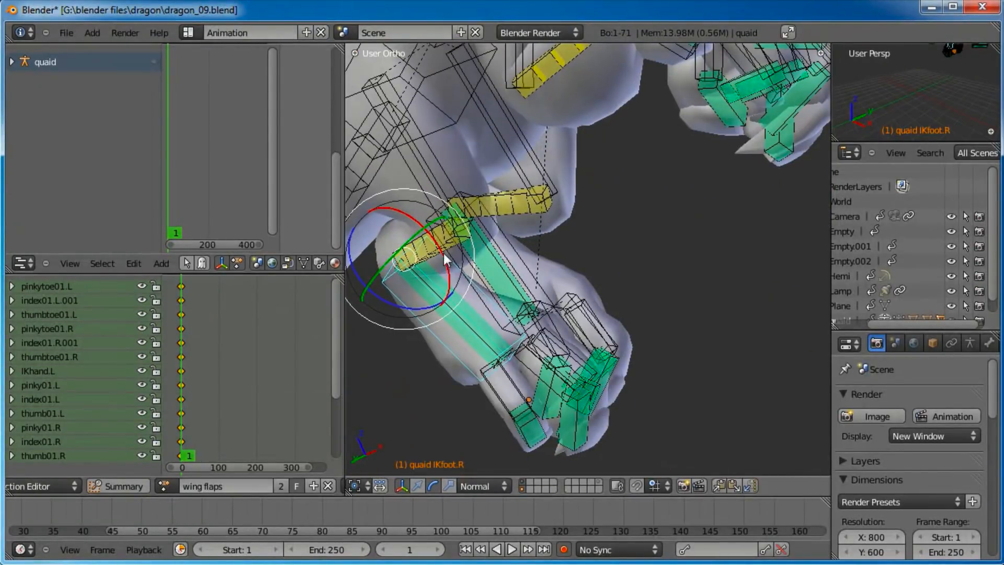
{"action": "key", "text": "r"}
{"action": "left_click", "coordinate": [441, 246]}
Step: Make a small rotation adjustment to the IKfoot.L bone
{"action": "middle_click_drag", "start_coordinate": [533, 240], "coordinate": [717, 236]}
{"action": "right_click", "coordinate": [731, 232]}
{"action": "left_click_drag", "start_coordinate": [693, 158], "coordinate": [693, 162]}
Step: In the right side view, rotate the hips.001 bone at the tail base so the tail swings downward
{"action": "scroll", "coordinate": [509, 236], "scroll_direction": "down", "scroll_amount": 5}
{"action": "middle_click_drag", "start_coordinate": [503, 240], "coordinate": [585, 283]}
{"action": "key", "text": "KP_3"}
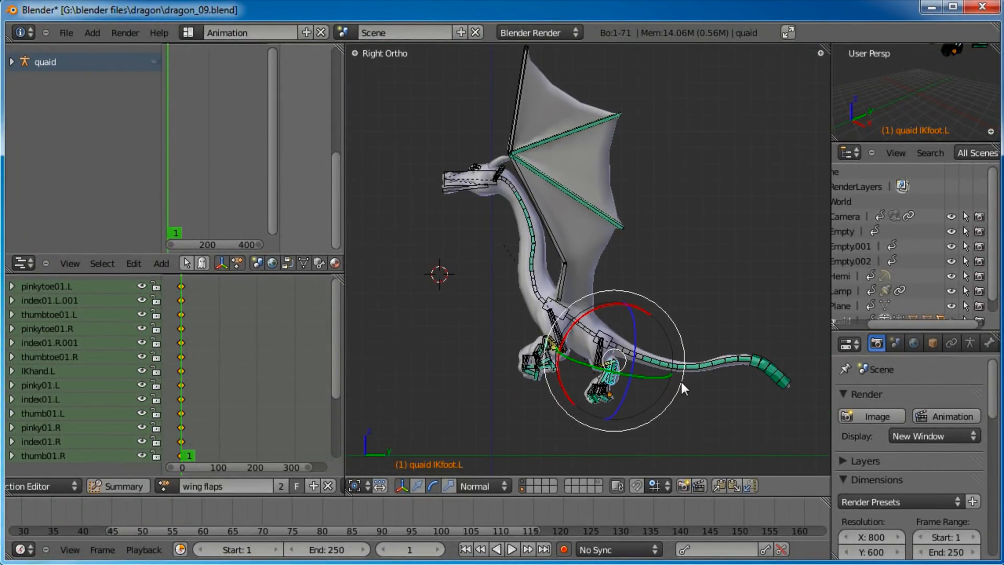
{"action": "scroll", "coordinate": [671, 318], "scroll_direction": "up", "scroll_amount": 6}
{"action": "scroll", "coordinate": [570, 274], "scroll_direction": "down", "scroll_amount": 4}
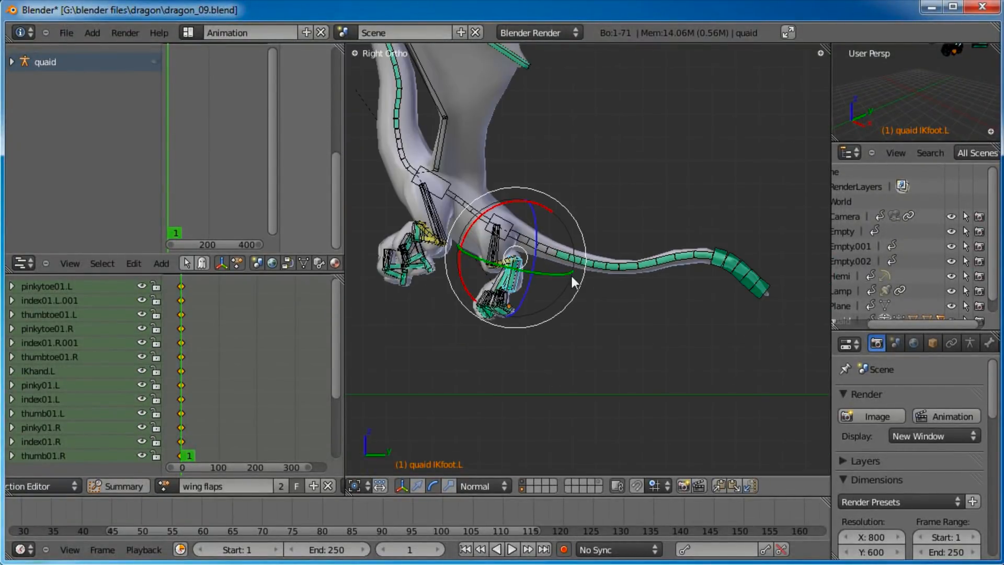
{"action": "right_click", "coordinate": [586, 267]}
{"action": "key", "text": "r"}
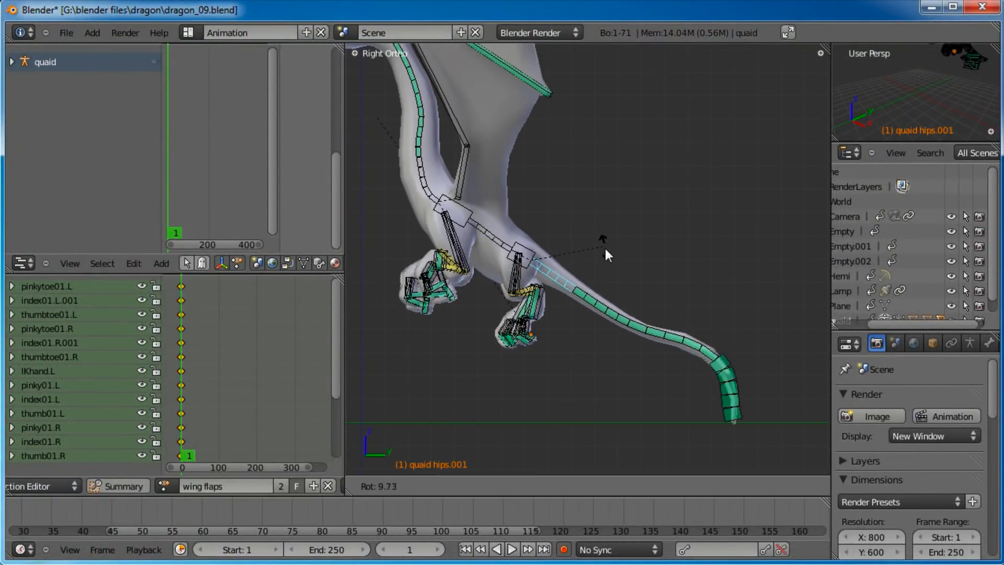
{"action": "left_click", "coordinate": [607, 261]}
Step: Rotate the hips.004 tail bone downward, and bend the hips.001 bone further down
{"action": "right_click", "coordinate": [606, 304]}
{"action": "key", "text": "r"}
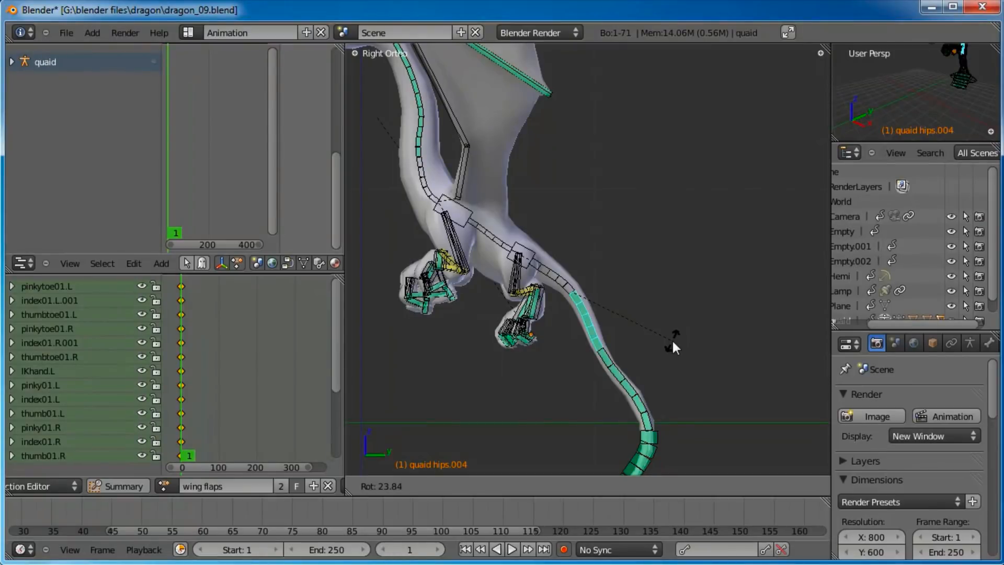
{"action": "left_click", "coordinate": [672, 325]}
{"action": "right_click", "coordinate": [564, 275]}
{"action": "key", "text": "r"}
{"action": "left_click", "coordinate": [616, 278]}
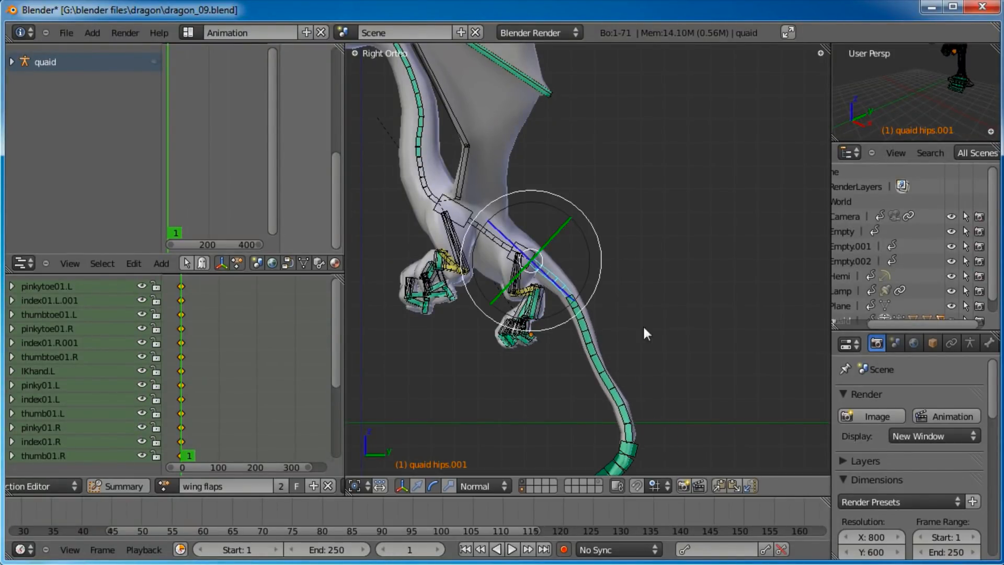
Step: Rotate the hips.003 bone to curl the lower tail under, and turn the tail-tip bone to follow the curve
{"action": "middle_click_drag", "start_coordinate": [638, 376], "coordinate": [623, 270], "text": "shift"}
{"action": "right_click", "coordinate": [594, 283]}
{"action": "key", "text": "r"}
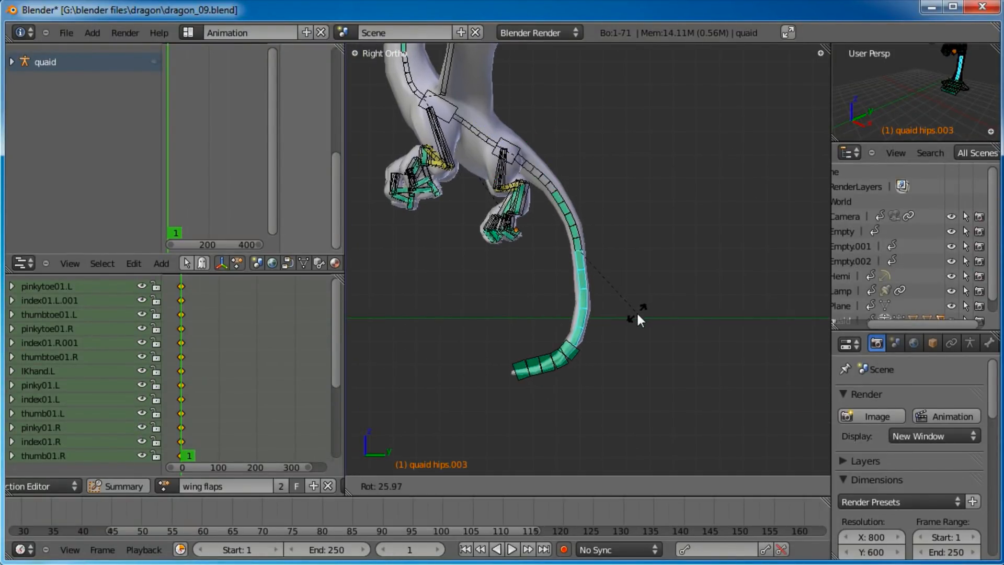
{"action": "left_click", "coordinate": [636, 312]}
{"action": "right_click", "coordinate": [548, 369]}
{"action": "key", "text": "r"}
{"action": "left_click", "coordinate": [564, 396]}
Step: Refine the hips.003 bone's rotation to even out the tail curve, and deselect all bones
{"action": "right_click", "coordinate": [586, 313]}
{"action": "key", "text": "r"}
{"action": "right_click", "coordinate": [629, 305]}
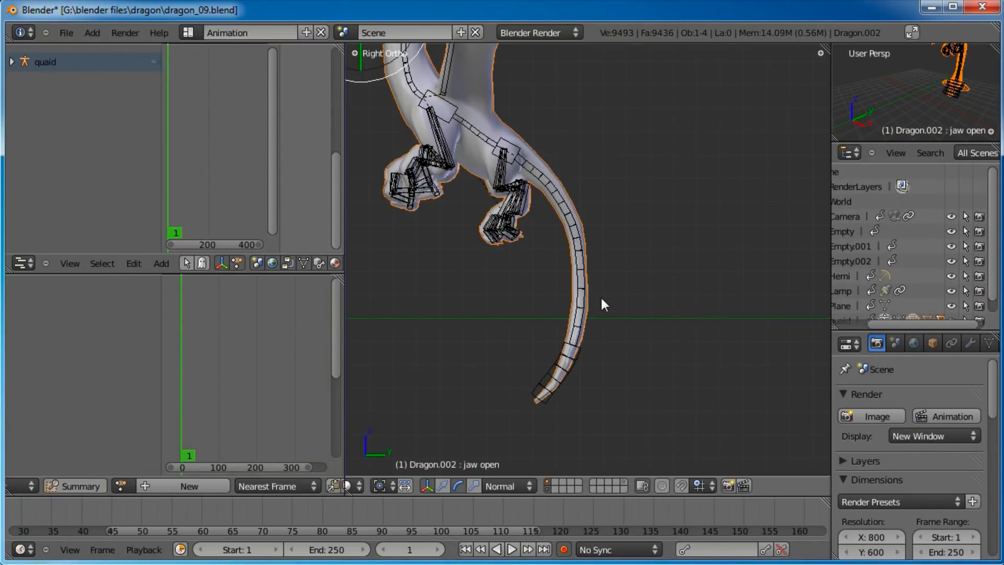
{"action": "right_click", "coordinate": [582, 294]}
{"action": "key", "text": "r"}
{"action": "left_click", "coordinate": [659, 287]}
{"action": "scroll", "coordinate": [658, 284], "scroll_direction": "down", "scroll_amount": 2}
{"action": "middle_click_drag", "start_coordinate": [530, 187], "coordinate": [601, 326], "text": "shift"}
{"action": "scroll", "coordinate": [605, 338], "scroll_direction": "down", "scroll_amount": 2}
{"action": "key", "text": "a"}
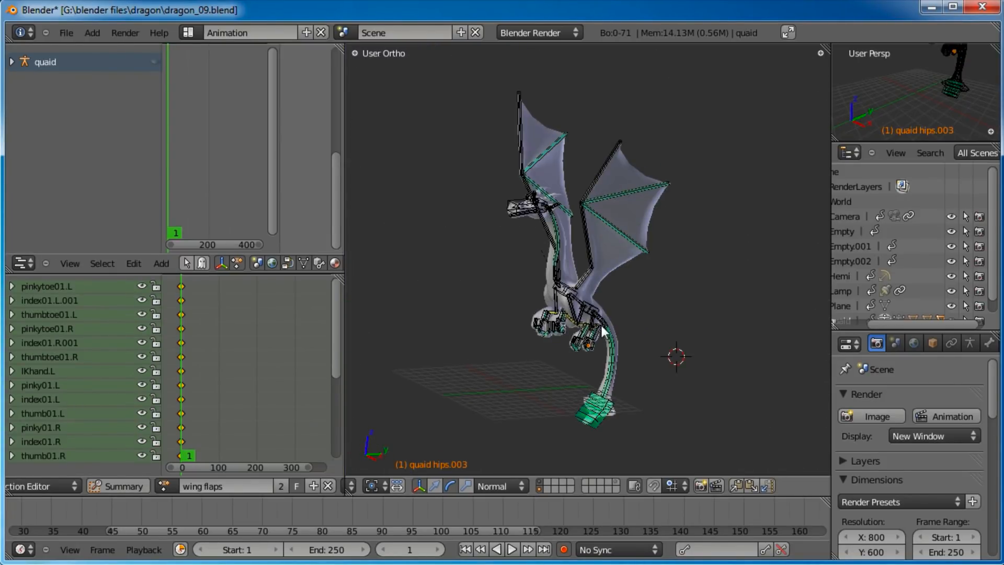
Step: In the right side view, rotate the wingbase.L bone slightly
{"action": "key", "text": "KP_3"}
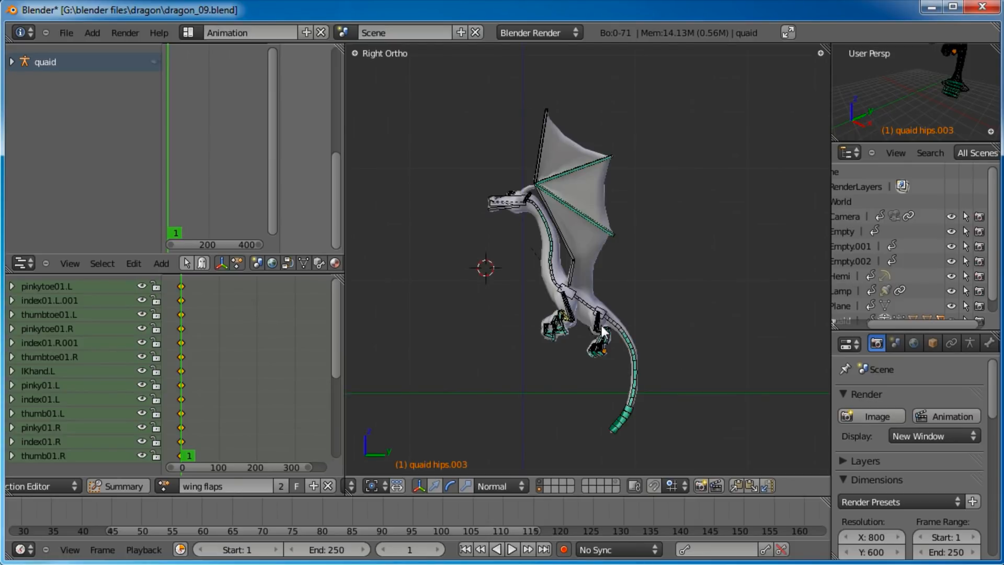
{"action": "scroll", "coordinate": [601, 325], "scroll_direction": "up", "scroll_amount": 4}
{"action": "right_click", "coordinate": [555, 290]}
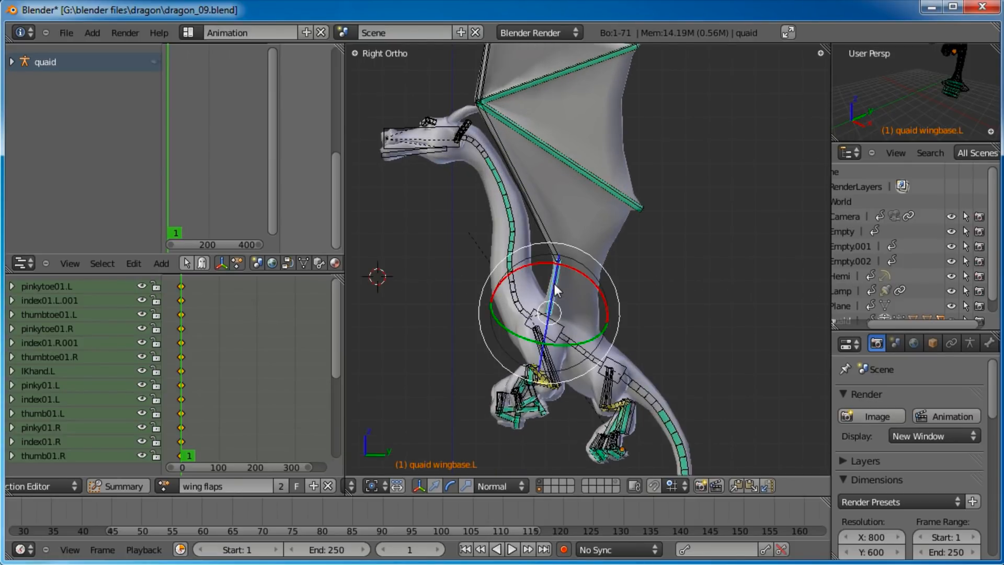
{"action": "key", "text": "r"}
{"action": "left_click", "coordinate": [690, 343]}
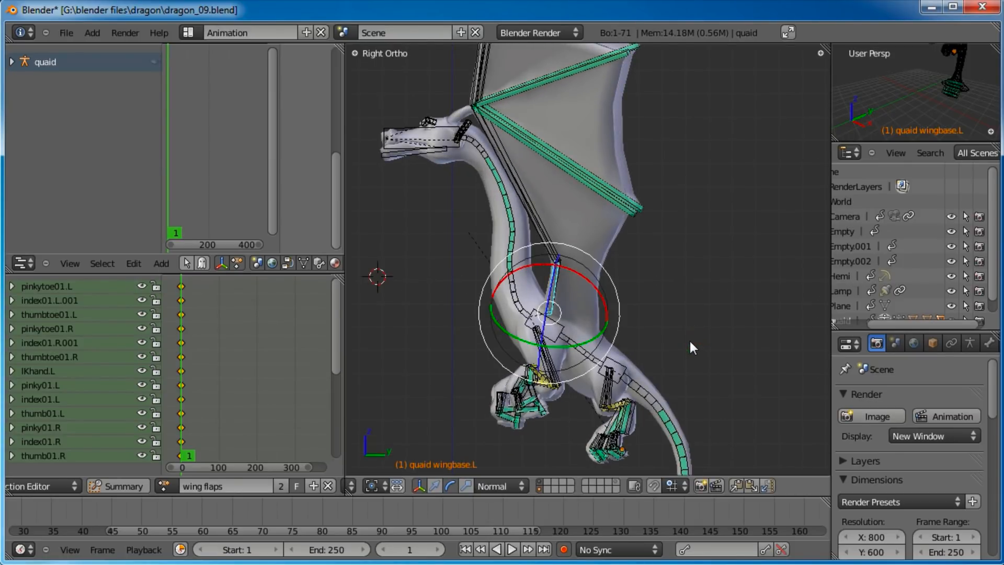
Step: Slightly rotate the wingfinger01.L and wingwrist.L bones of the raised left wing
{"action": "middle_click_drag", "start_coordinate": [633, 265], "coordinate": [601, 199]}
{"action": "right_click", "coordinate": [642, 91]}
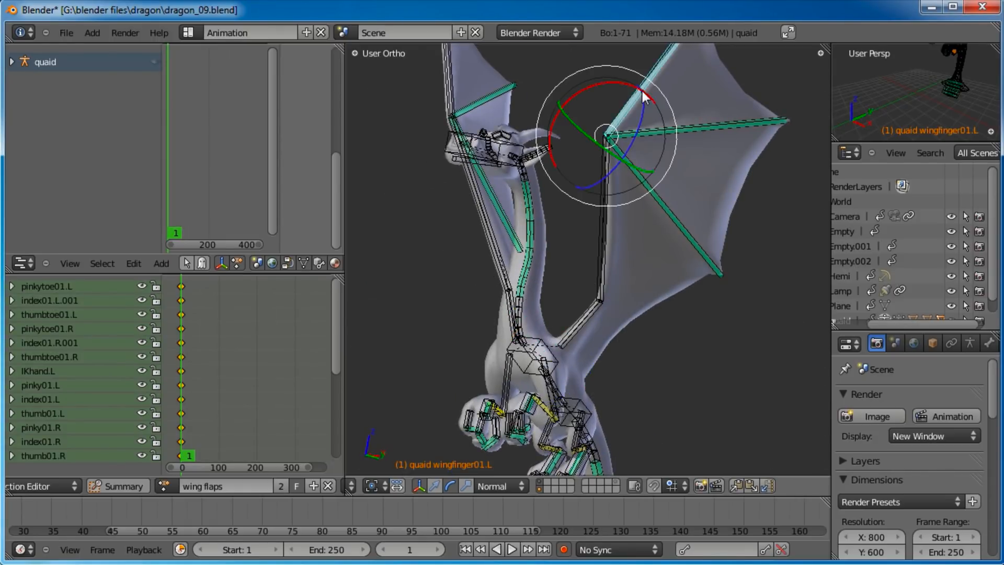
{"action": "middle_click_drag", "start_coordinate": [642, 91], "coordinate": [636, 149], "text": "shift"}
{"action": "left_click_drag", "start_coordinate": [621, 143], "coordinate": [597, 149]}
{"action": "right_click", "coordinate": [603, 224]}
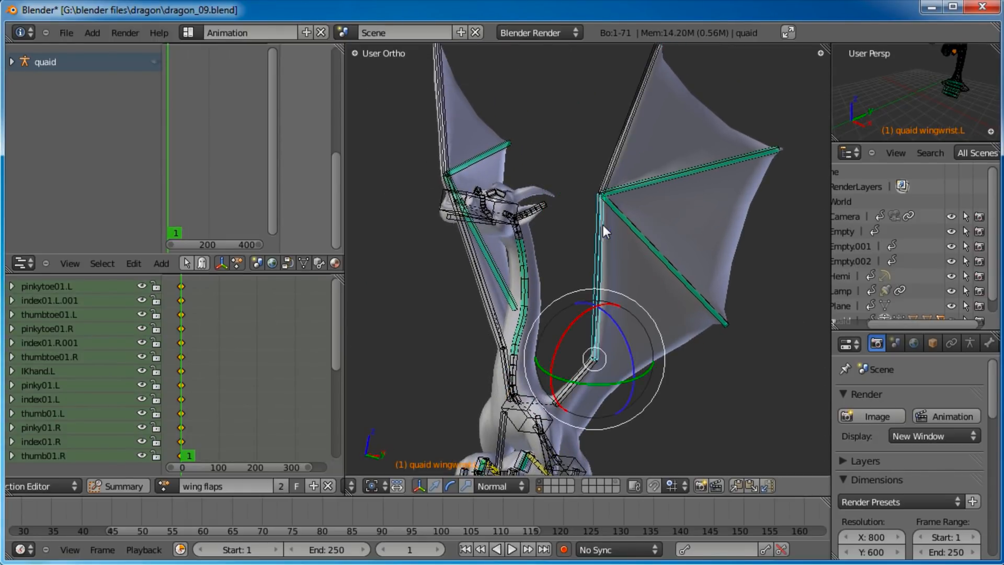
{"action": "left_click_drag", "start_coordinate": [600, 309], "coordinate": [577, 313]}
Step: Fine-tune the wingbase.L bone with a small trackball rotation
{"action": "right_click", "coordinate": [578, 359]}
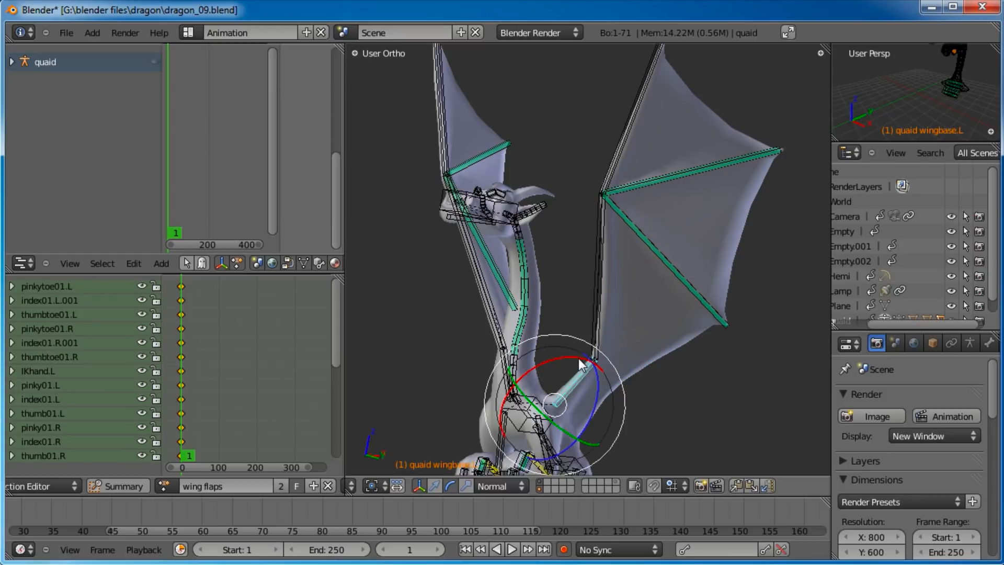
{"action": "key", "text": "r"}
{"action": "right_click", "coordinate": [609, 421]}
{"action": "key", "text": "r"}
{"action": "key", "text": "r"}
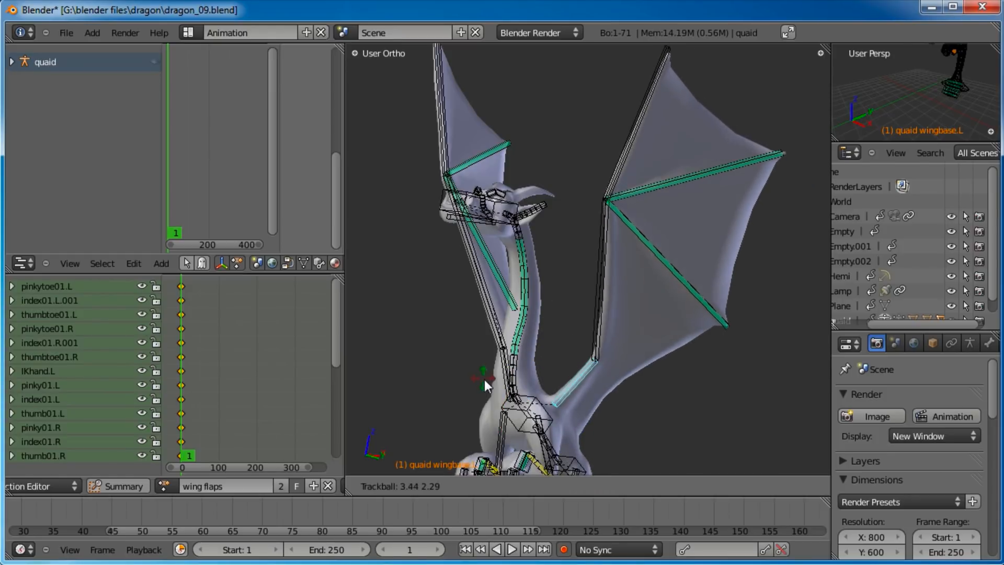
{"action": "left_click", "coordinate": [489, 387]}
Step: Set the current frame to 6 on the timeline
{"action": "scroll", "coordinate": [623, 347], "scroll_direction": "down", "scroll_amount": 3}
{"action": "middle_click_drag", "start_coordinate": [646, 350], "coordinate": [503, 382]}
{"action": "middle_click_drag", "start_coordinate": [629, 395], "coordinate": [611, 219]}
{"action": "middle_click_drag", "start_coordinate": [48, 513], "coordinate": [355, 513]}
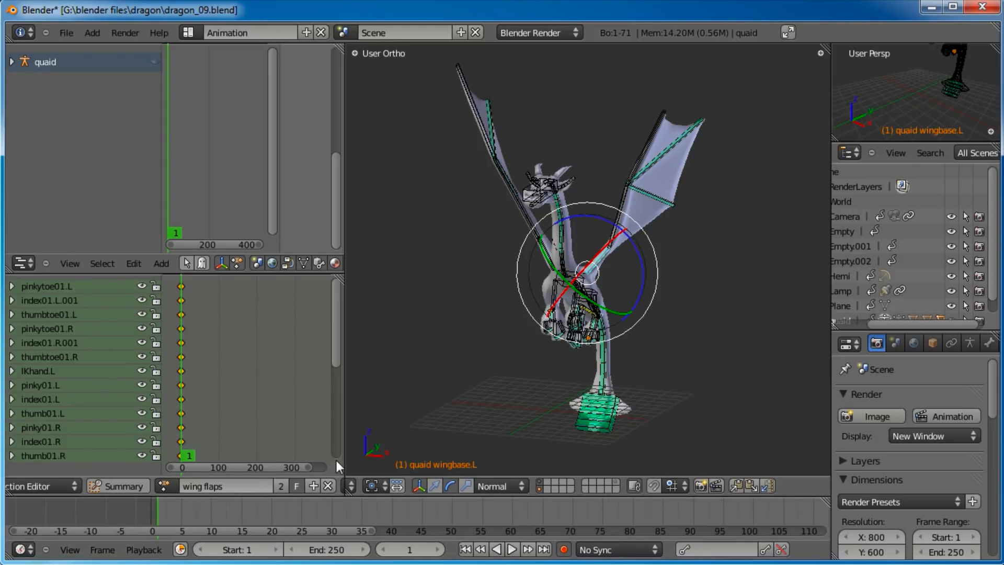
{"action": "scroll", "coordinate": [199, 504], "scroll_direction": "up", "scroll_amount": 3}
{"action": "scroll", "coordinate": [122, 526], "scroll_direction": "up", "scroll_amount": 2}
{"action": "middle_click_drag", "start_coordinate": [160, 513], "coordinate": [365, 509]}
{"action": "scroll", "coordinate": [220, 509], "scroll_direction": "up", "scroll_amount": 4}
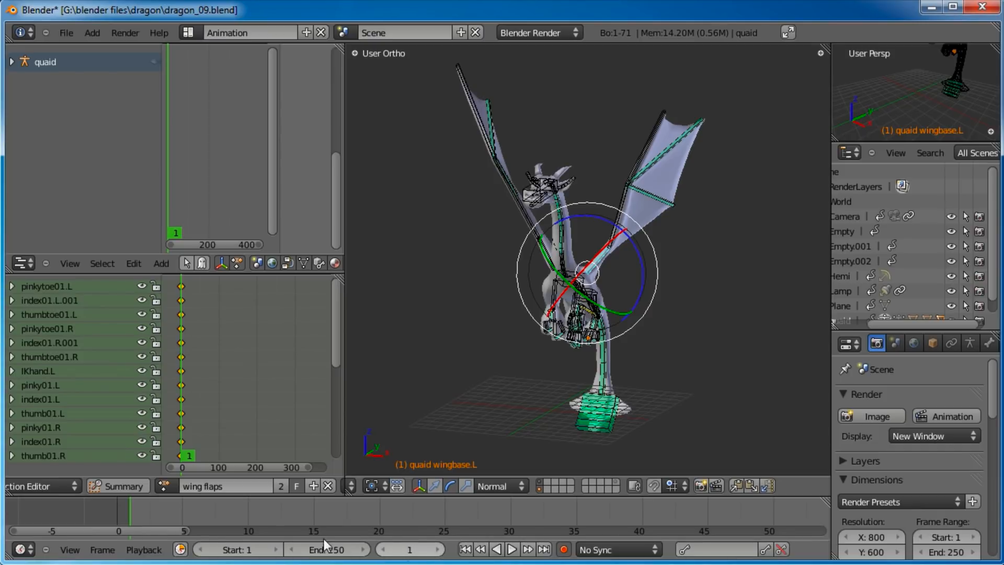
{"action": "left_click_drag", "start_coordinate": [139, 518], "coordinate": [187, 513]}
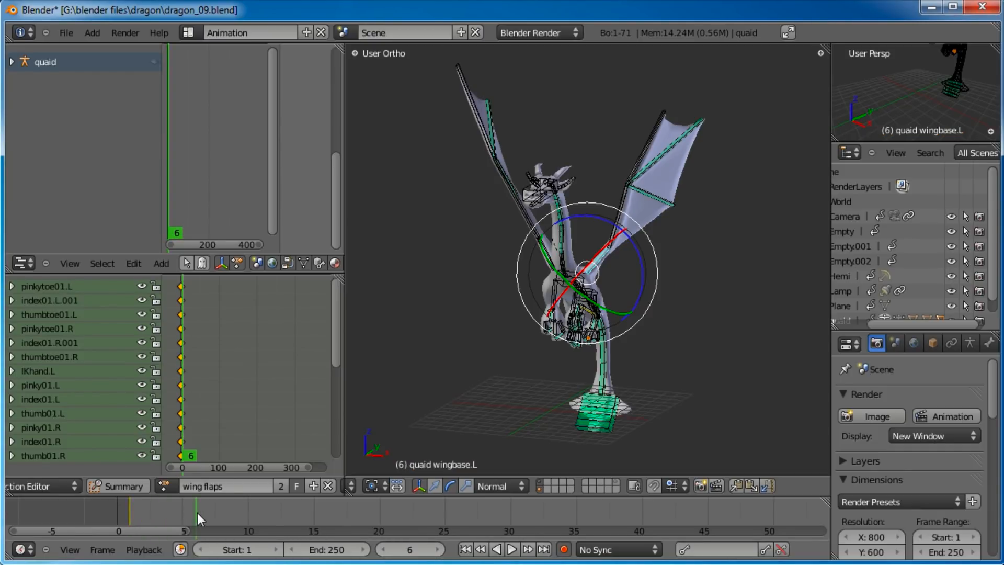
Step: At frame 6, rotate the left wing's arm bones to bring the wing down toward horizontal
{"action": "scroll", "coordinate": [576, 243], "scroll_direction": "up", "scroll_amount": 2}
{"action": "left_click_drag", "start_coordinate": [630, 250], "coordinate": [647, 308]}
{"action": "middle_click_drag", "start_coordinate": [677, 294], "coordinate": [576, 322], "text": "shift"}
{"action": "right_click", "coordinate": [552, 312]}
{"action": "key", "text": "r"}
{"action": "right_click", "coordinate": [554, 321]}
{"action": "left_click_drag", "start_coordinate": [489, 291], "coordinate": [489, 303]}
{"action": "right_click", "coordinate": [519, 299]}
{"action": "key", "text": "r"}
{"action": "left_click", "coordinate": [616, 288]}
Step: Rotate the wingfinger01.L bone to shape the lowered wing's tip, and adjust the left wing's arm rotation
{"action": "middle_click_drag", "start_coordinate": [658, 255], "coordinate": [434, 307]}
{"action": "right_click", "coordinate": [438, 310]}
{"action": "key", "text": "r"}
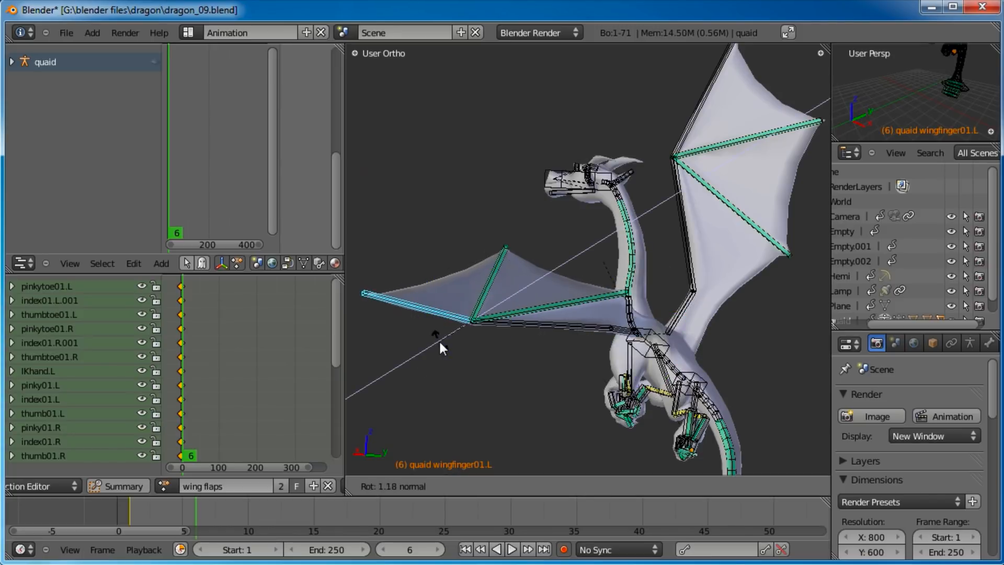
{"action": "left_click", "coordinate": [436, 301]}
{"action": "middle_click_drag", "start_coordinate": [435, 297], "coordinate": [612, 269]}
{"action": "right_click", "coordinate": [575, 334]}
{"action": "key", "text": "r"}
{"action": "left_click", "coordinate": [595, 340]}
Step: Viewing the dragon from underneath, rotate the wingbase.L bone to angle the left wing
{"action": "middle_click_drag", "start_coordinate": [595, 340], "coordinate": [584, 389]}
{"action": "right_click", "coordinate": [538, 303]}
{"action": "right_click", "coordinate": [526, 270]}
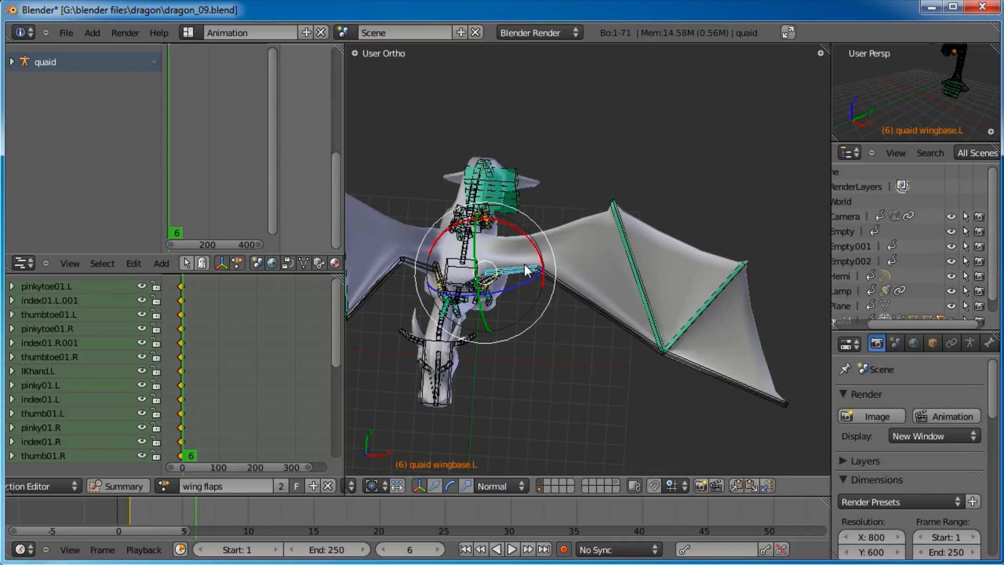
{"action": "key", "text": "r"}
{"action": "left_click", "coordinate": [541, 316]}
{"action": "middle_click_drag", "start_coordinate": [541, 315], "coordinate": [640, 243]}
Step: Go to frame 11 and turn the wingbase.L bone with a trackball rotation
{"action": "mouse_move", "coordinate": [255, 526]}
{"action": "left_mouse_down"}
{"action": "mouse_move", "coordinate": [126, 507]}
{"action": "mouse_move", "coordinate": [223, 529]}
{"action": "mouse_move", "coordinate": [178, 529]}
{"action": "mouse_move", "coordinate": [134, 516]}
{"action": "mouse_move", "coordinate": [196, 525]}
{"action": "mouse_move", "coordinate": [131, 517]}
{"action": "mouse_move", "coordinate": [258, 521]}
{"action": "left_mouse_up"}
{"action": "middle_click_drag", "start_coordinate": [572, 343], "coordinate": [553, 406]}
{"action": "middle_click_drag", "start_coordinate": [538, 289], "coordinate": [513, 218]}
{"action": "key", "text": "g"}
{"action": "key", "text": "r"}
{"action": "key", "text": "r"}
{"action": "left_click", "coordinate": [610, 307]}
Step: At frame 11, rotate the wingwrist.L bone downward and raise the wingbase.L bone slightly
{"action": "middle_click_drag", "start_coordinate": [585, 313], "coordinate": [685, 359]}
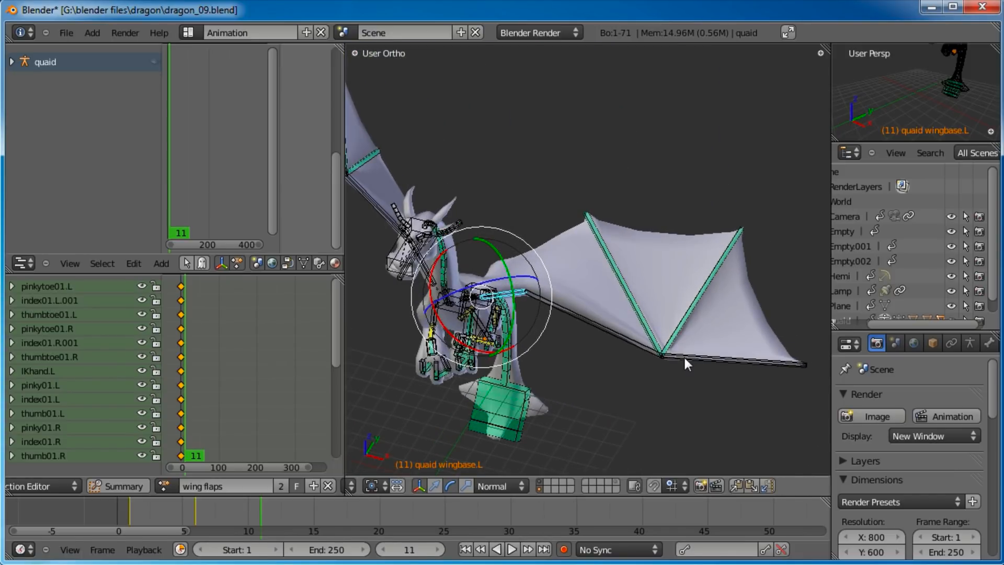
{"action": "right_click", "coordinate": [631, 341]}
{"action": "key", "text": "r"}
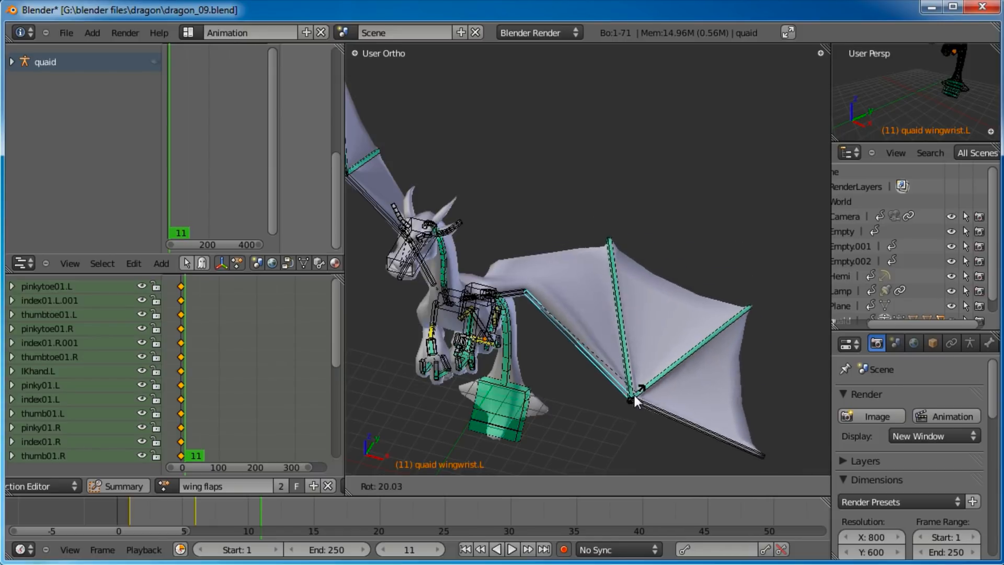
{"action": "left_click", "coordinate": [543, 290]}
{"action": "right_click", "coordinate": [549, 301]}
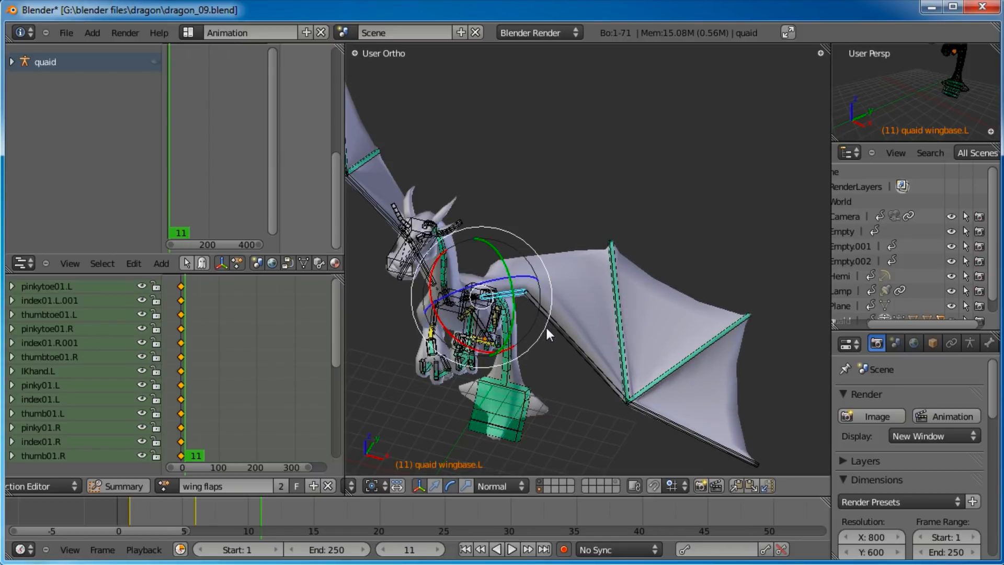
{"action": "key", "text": "r"}
{"action": "left_click", "coordinate": [550, 311]}
Step: Readjust the wingwrist.L bone's rotation for the frame 11 downstroke
{"action": "right_click", "coordinate": [579, 326]}
{"action": "key", "text": "r"}
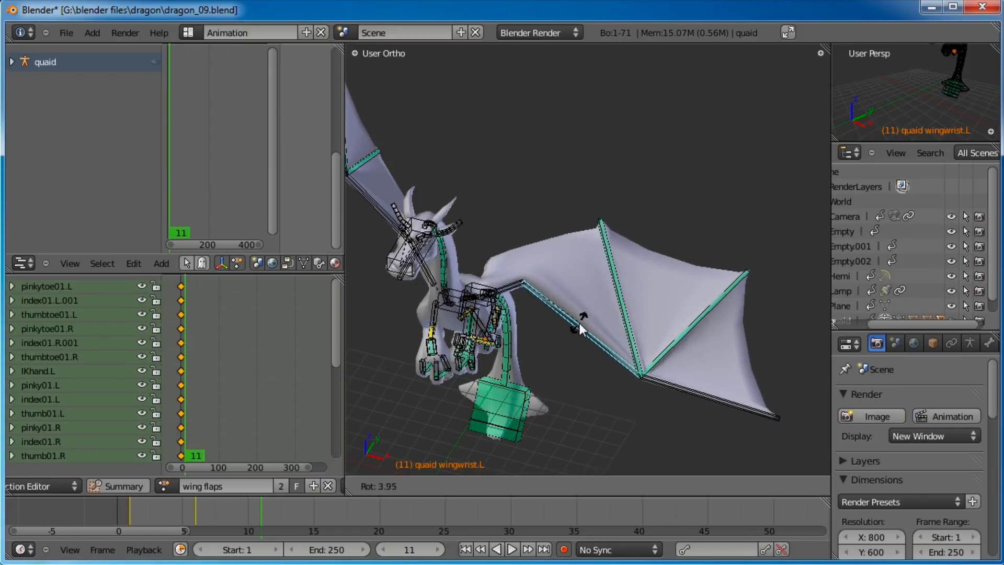
{"action": "left_click", "coordinate": [558, 342]}
{"action": "key", "text": "r"}
{"action": "key", "text": "r"}
{"action": "right_click", "coordinate": [543, 334]}
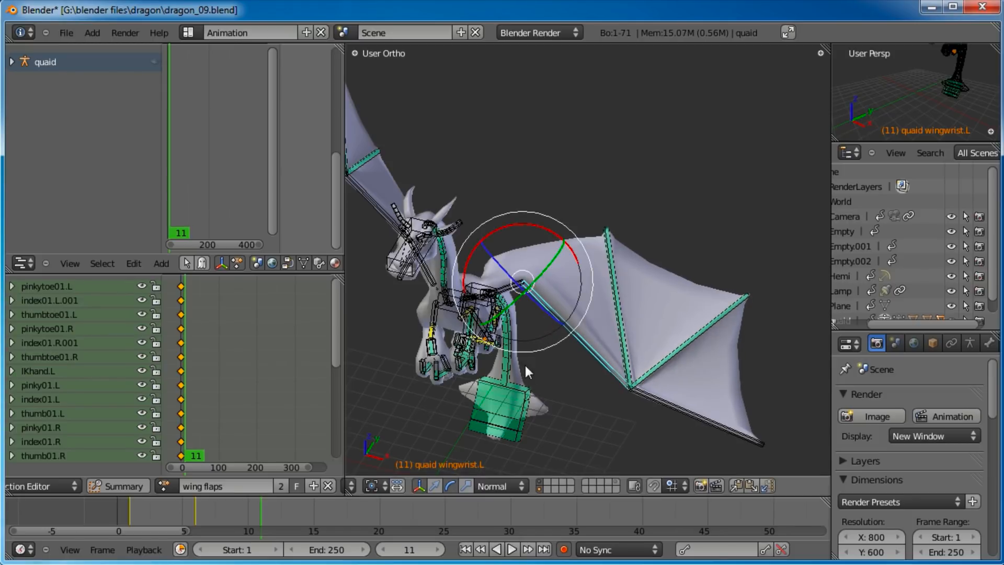
Step: Apply trackball rotations to the wingwrist.L and wingbase.L bones to push the left wing down further
{"action": "middle_click_drag", "start_coordinate": [525, 364], "coordinate": [576, 346]}
{"action": "key", "text": "r"}
{"action": "key", "text": "r"}
{"action": "left_click", "coordinate": [581, 323]}
{"action": "right_click", "coordinate": [491, 303]}
{"action": "key", "text": "r"}
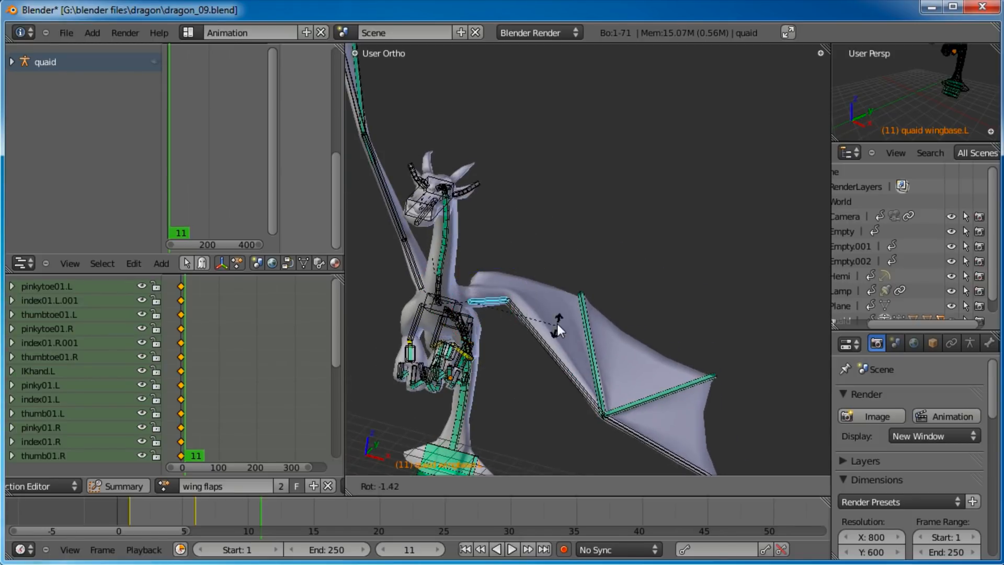
{"action": "key", "text": "r"}
{"action": "left_click", "coordinate": [570, 295]}
Step: Rotate the wingfinger01.L bone to fold the wing tip, and slightly adjust the wingwrist.L bone
{"action": "middle_click_drag", "start_coordinate": [569, 297], "coordinate": [616, 440]}
{"action": "right_click", "coordinate": [657, 433]}
{"action": "key", "text": "r"}
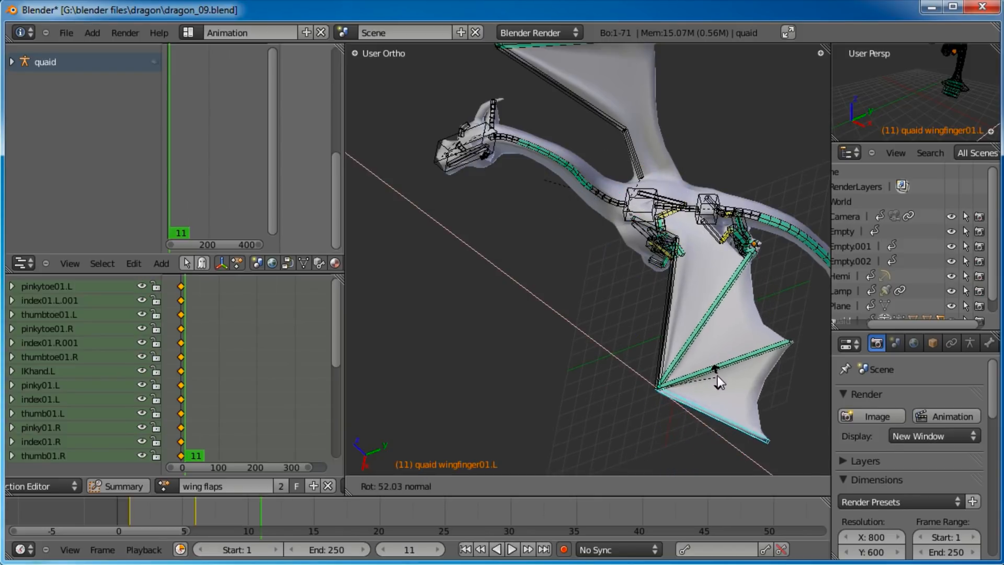
{"action": "left_click", "coordinate": [720, 369]}
{"action": "right_click", "coordinate": [663, 337]}
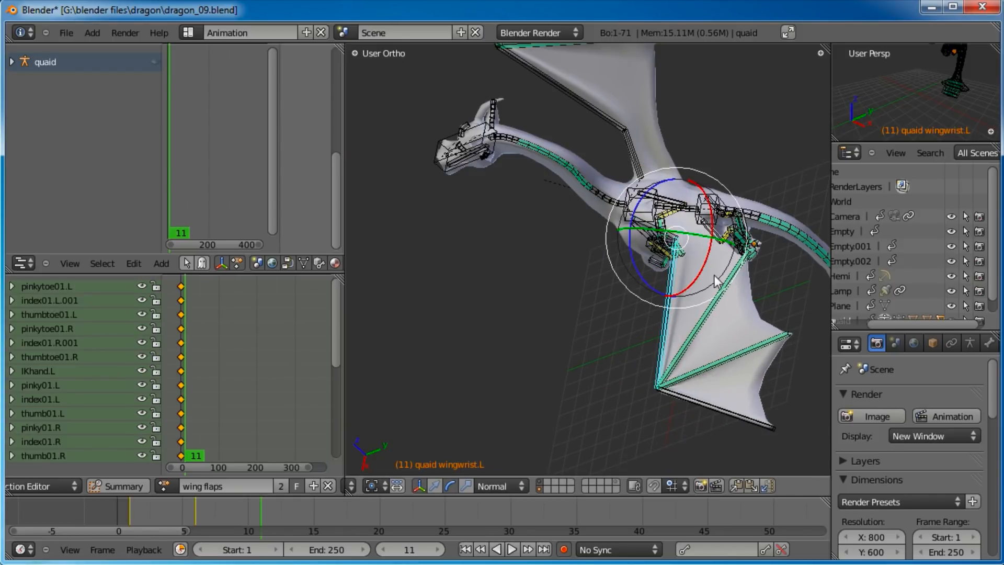
{"action": "middle_click_drag", "start_coordinate": [572, 317], "coordinate": [640, 293]}
{"action": "left_click_drag", "start_coordinate": [641, 293], "coordinate": [641, 306]}
Step: At frame 16, apply a trackball rotation to the wingbase.L bone to start raising the left wing
{"action": "middle_click_drag", "start_coordinate": [627, 310], "coordinate": [544, 347]}
{"action": "left_click_drag", "start_coordinate": [264, 517], "coordinate": [231, 525]}
{"action": "left_click_drag", "start_coordinate": [256, 526], "coordinate": [322, 518]}
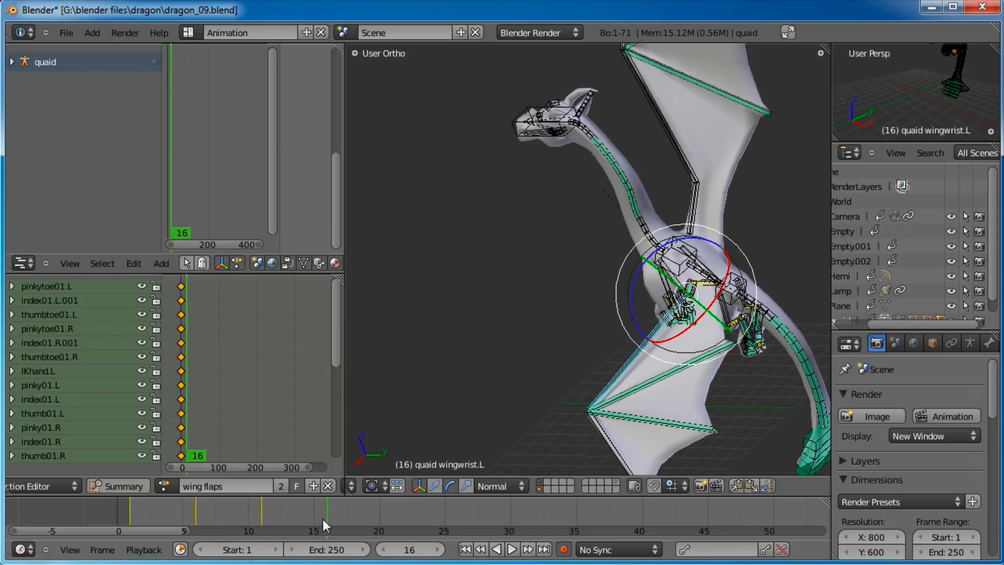
{"action": "key", "text": "KP_3"}
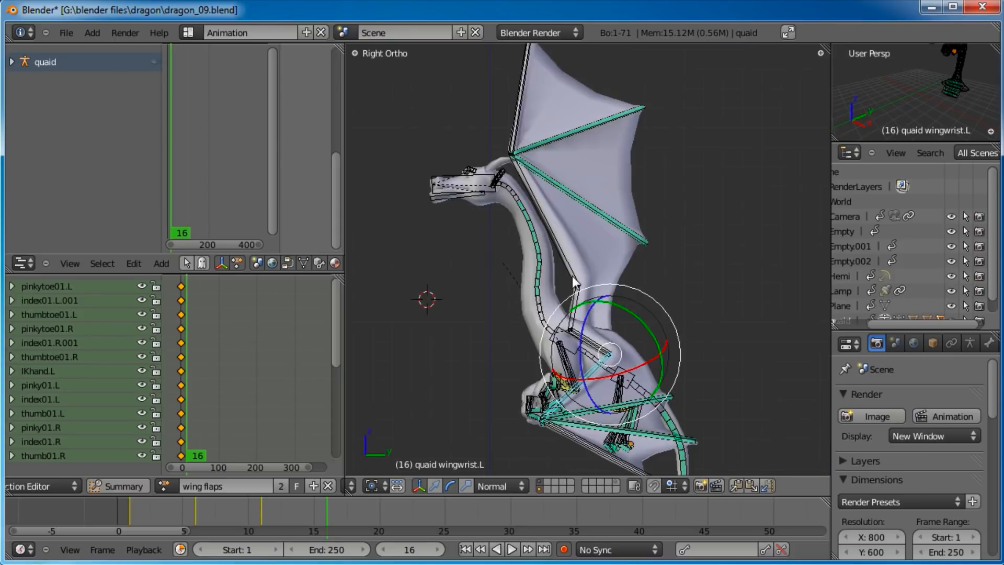
{"action": "right_click", "coordinate": [598, 344]}
{"action": "key", "text": "r"}
{"action": "key", "text": "r"}
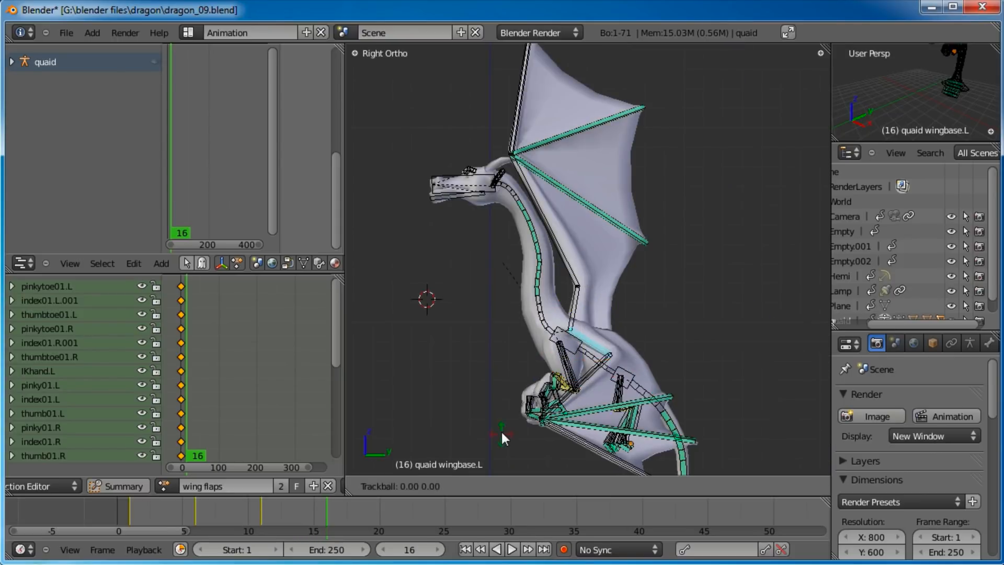
{"action": "key", "text": "Escape"}
Step: Refine the wingbase.L bone's frame 16 pose with further trackball and plain rotations
{"action": "key", "text": "r"}
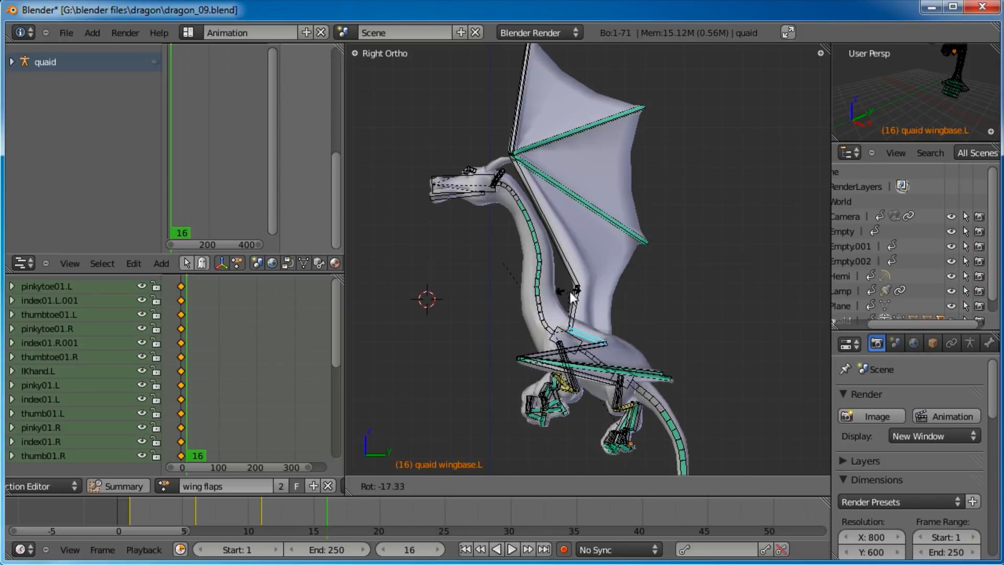
{"action": "key", "text": "Escape"}
{"action": "key", "text": "r"}
{"action": "key", "text": "r"}
{"action": "left_click", "coordinate": [689, 305]}
{"action": "key", "text": "r"}
{"action": "left_click", "coordinate": [724, 230]}
{"action": "middle_click_drag", "start_coordinate": [494, 275], "coordinate": [623, 242]}
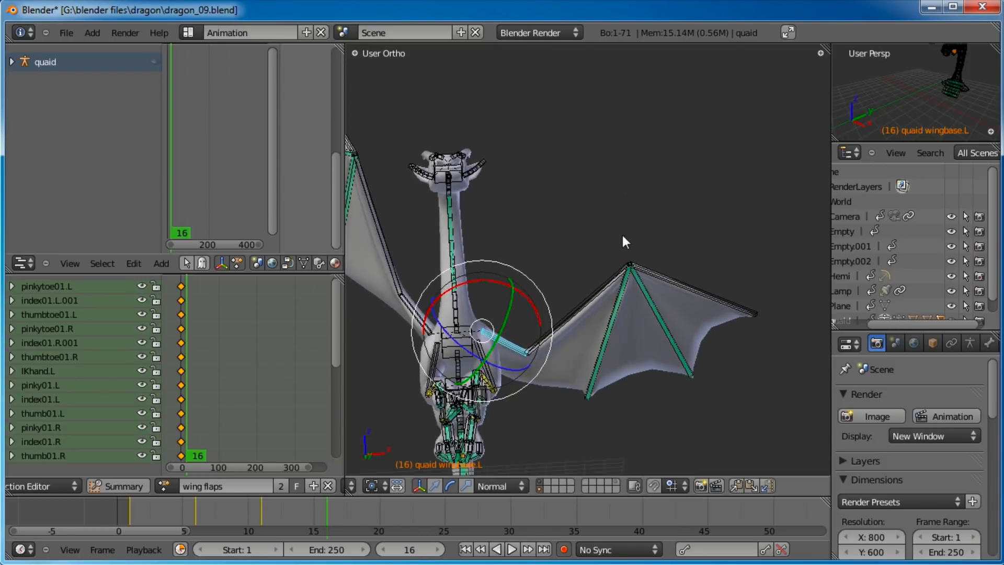
Step: At frame 16, rotate the wingwrist.L bone upward and bend the wingfinger01.L bone down so the wing tip droops
{"action": "right_click", "coordinate": [601, 314]}
{"action": "key", "text": "r"}
{"action": "left_click", "coordinate": [597, 317]}
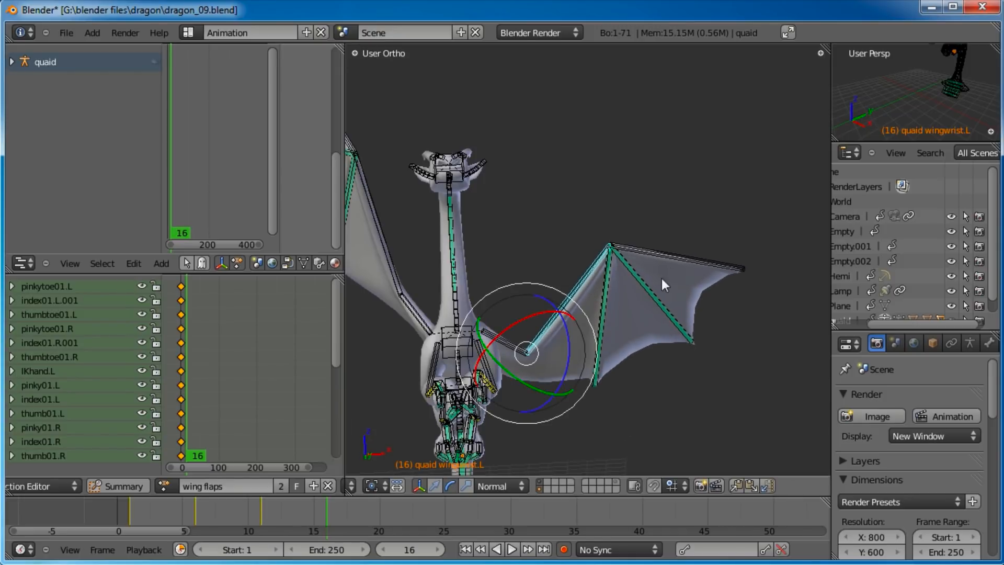
{"action": "right_click", "coordinate": [689, 261]}
{"action": "key", "text": "r"}
{"action": "left_click", "coordinate": [669, 308]}
{"action": "right_click", "coordinate": [619, 316]}
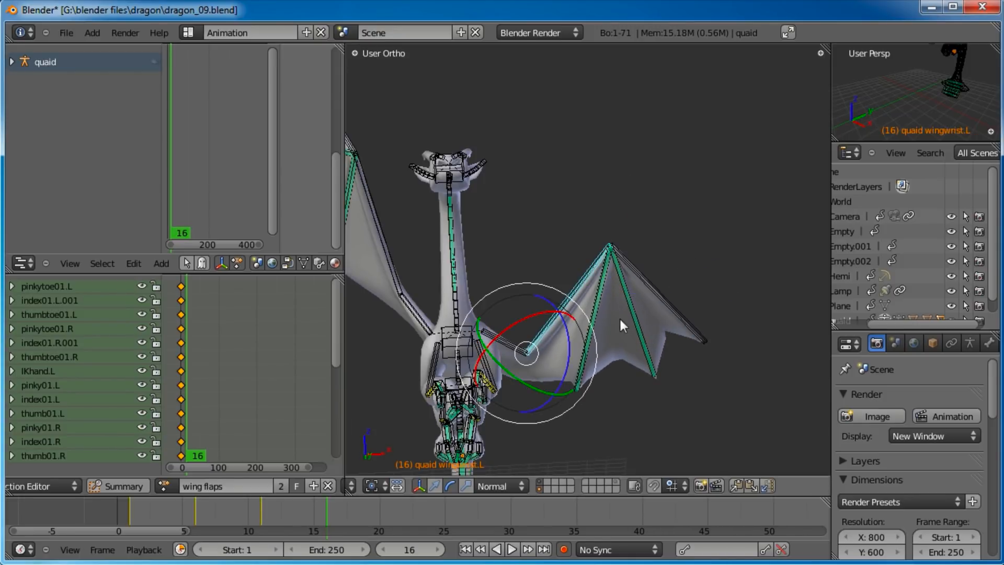
{"action": "key", "text": "r"}
{"action": "left_click", "coordinate": [613, 285]}
Step: Copy the frame 1 pose of the wingwrist.L, wingfinger01.L and wingbase.L bones and paste it at frame 21
{"action": "left_click_drag", "start_coordinate": [338, 509], "coordinate": [131, 512]}
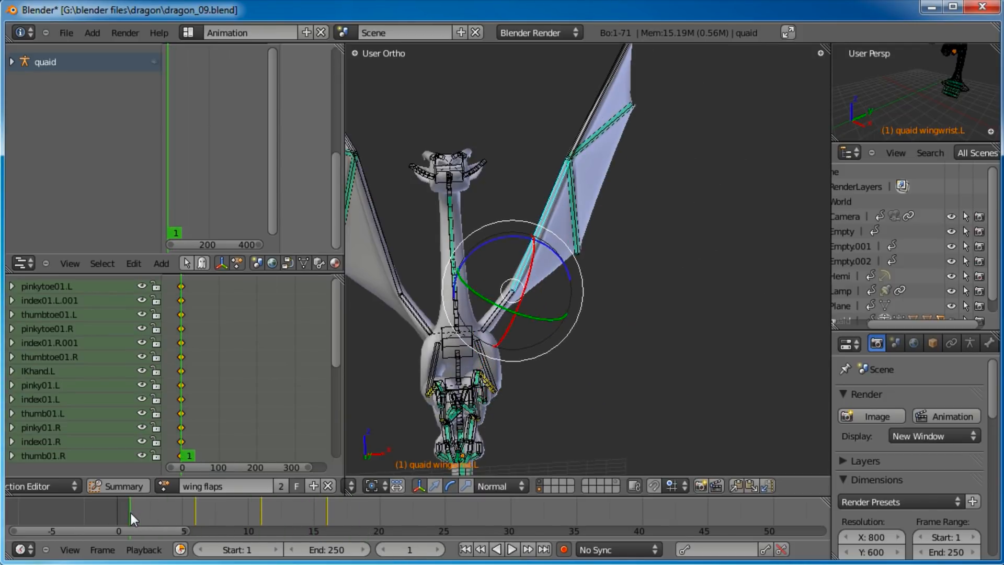
{"action": "right_click", "coordinate": [610, 86], "text": "shift"}
{"action": "right_click", "coordinate": [516, 310], "text": "shift"}
{"action": "mouse_move", "coordinate": [585, 369]}
{"action": "middle_mouse_down"}
{"action": "mouse_move", "coordinate": [569, 346]}
{"action": "mouse_move", "coordinate": [580, 366]}
{"action": "middle_mouse_up"}
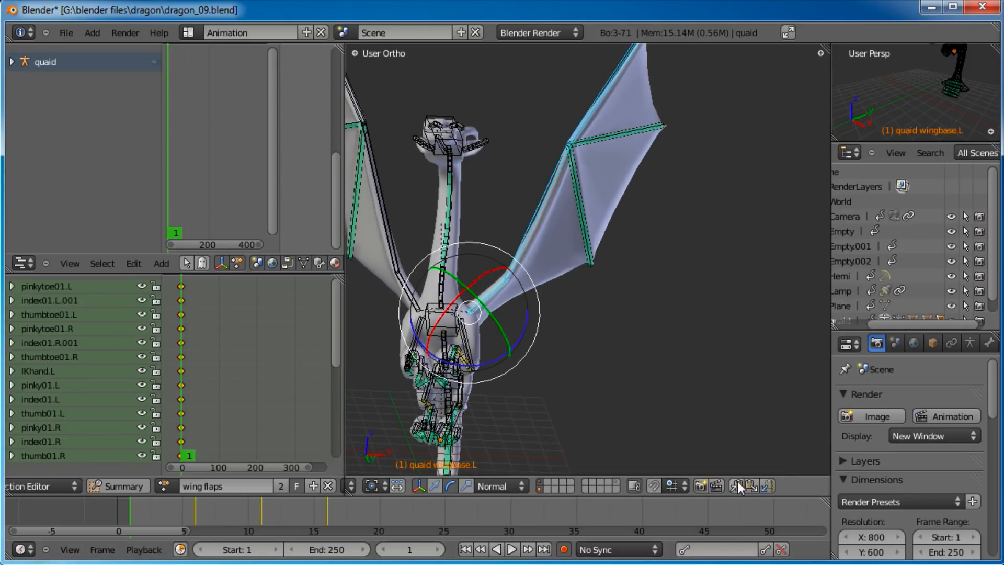
{"action": "left_click_drag", "start_coordinate": [252, 514], "coordinate": [387, 520]}
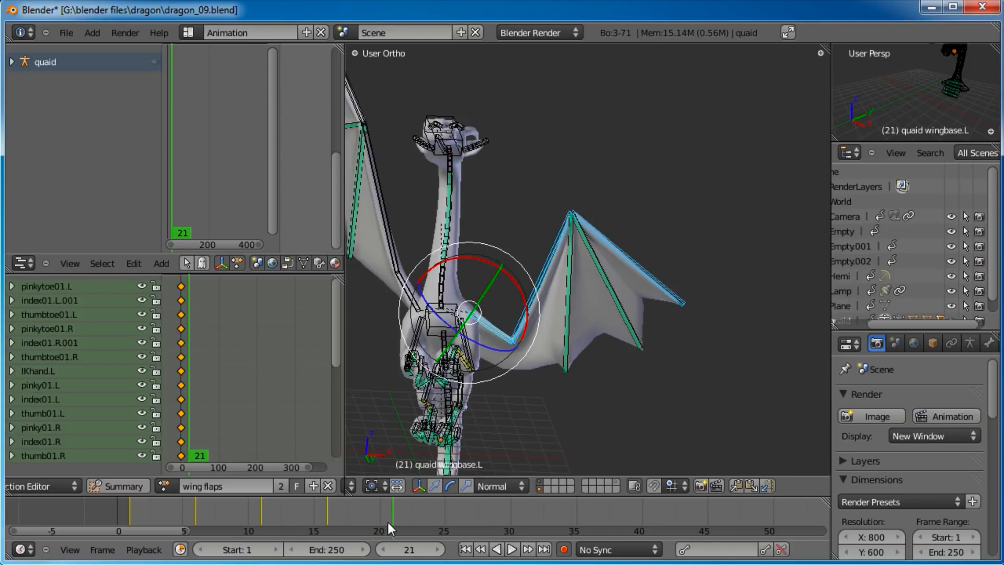
{"action": "left_click", "coordinate": [753, 485]}
{"action": "left_click_drag", "start_coordinate": [146, 507], "coordinate": [379, 525]}
{"action": "key", "text": "Right"}
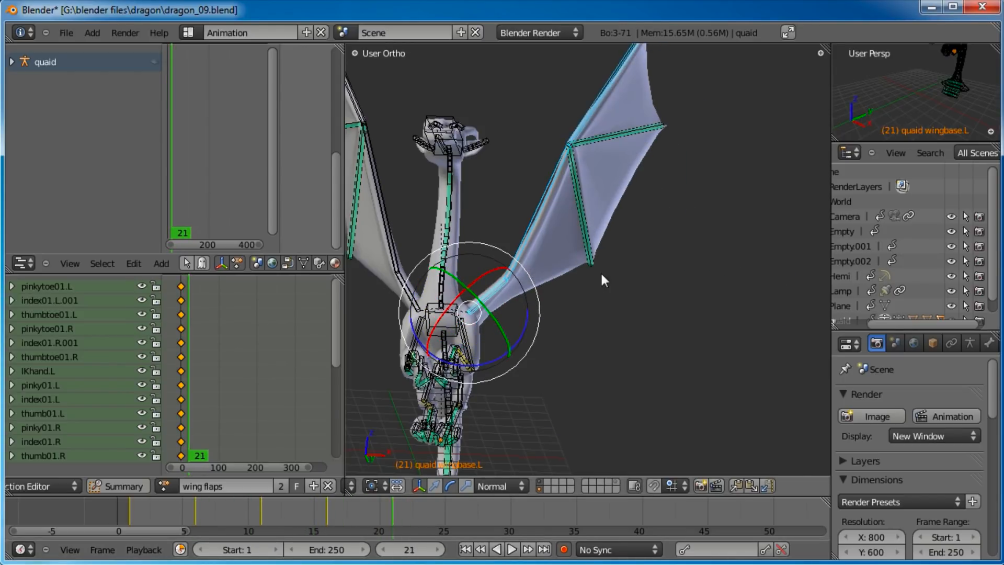
Step: At frame 21, lift the left wing by trackball-rotating the wingbase.L bone about -24, 5 degrees, followed by a plain rotation
{"action": "scroll", "coordinate": [406, 516], "scroll_direction": "down", "scroll_amount": 5, "text": "ctrl"}
{"action": "left_click", "coordinate": [376, 516]}
{"action": "left_click_drag", "start_coordinate": [274, 532], "coordinate": [126, 541]}
{"action": "left_click_drag", "start_coordinate": [309, 518], "coordinate": [398, 514]}
{"action": "key", "text": "Right"}
{"action": "middle_click_drag", "start_coordinate": [631, 341], "coordinate": [613, 304]}
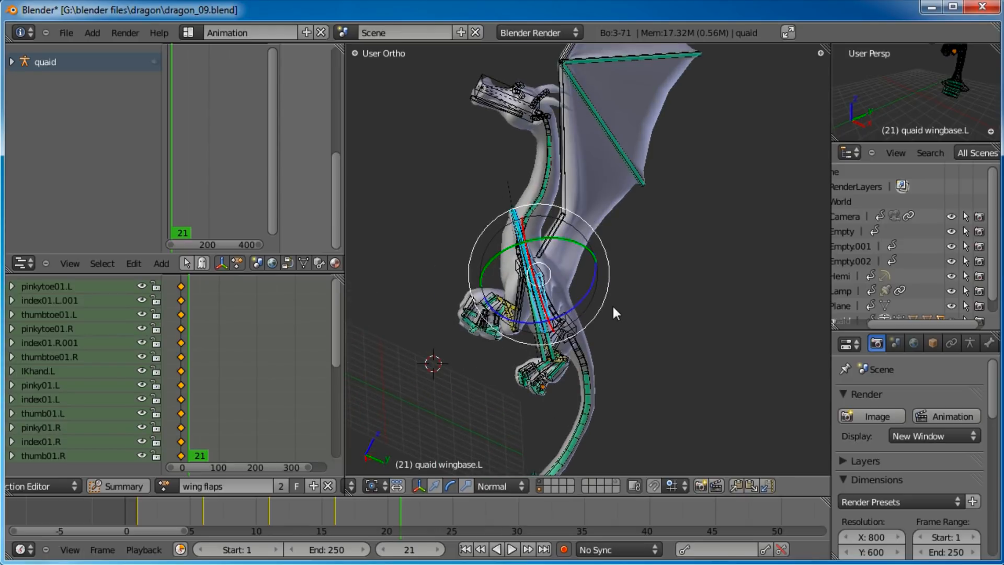
{"action": "key", "text": "KP_3"}
{"action": "middle_click_drag", "start_coordinate": [525, 325], "coordinate": [544, 357]}
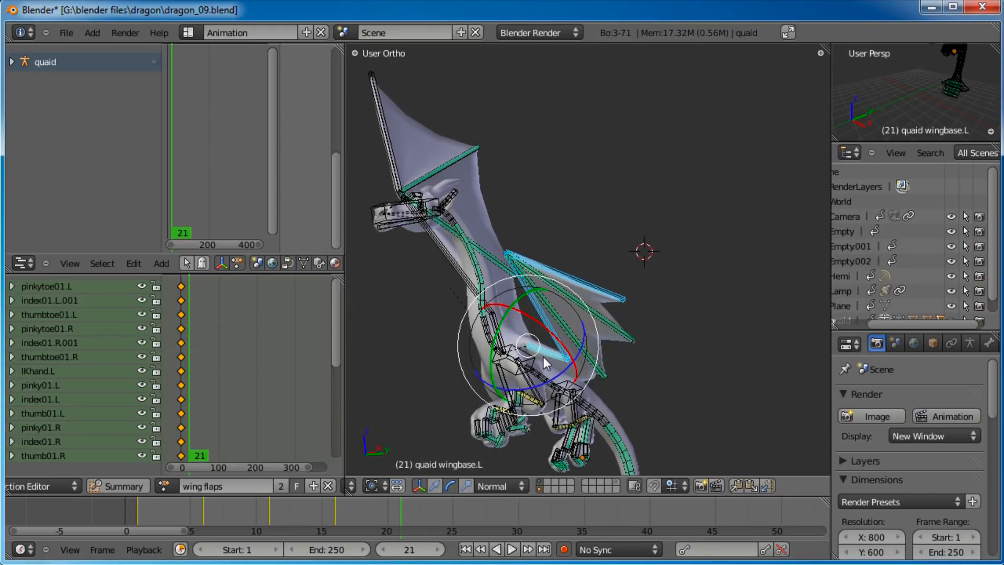
{"action": "key", "text": "r"}
{"action": "key", "text": "r"}
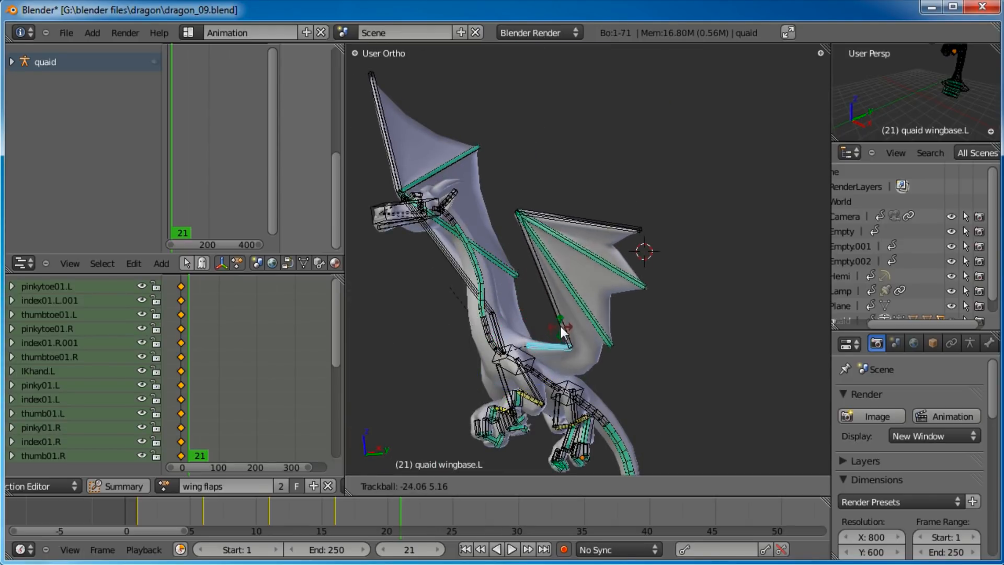
{"action": "left_click", "coordinate": [561, 327]}
{"action": "mouse_move", "coordinate": [560, 325]}
{"action": "middle_mouse_down"}
{"action": "mouse_move", "coordinate": [602, 345]}
{"action": "mouse_move", "coordinate": [578, 329]}
{"action": "middle_mouse_up"}
{"action": "key", "text": "r"}
{"action": "left_click", "coordinate": [592, 325]}
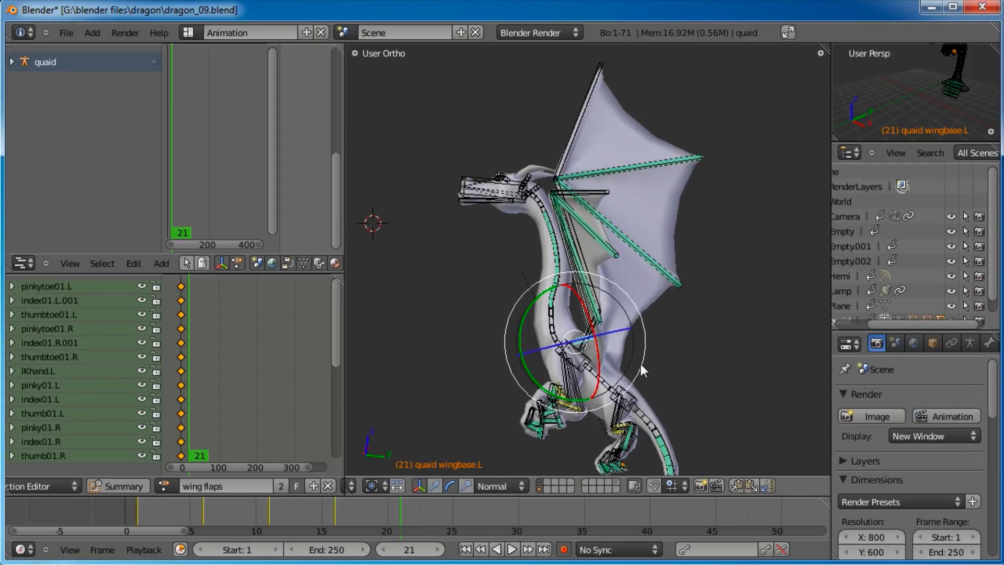
Step: Readjust the wingbase.L bone's frame 21 pose in side view, finishing with a trackball rotation
{"action": "key", "text": "r"}
{"action": "right_click", "coordinate": [566, 380]}
{"action": "key", "text": "r"}
{"action": "right_click", "coordinate": [701, 362]}
{"action": "key", "text": "r"}
{"action": "key", "text": "r"}
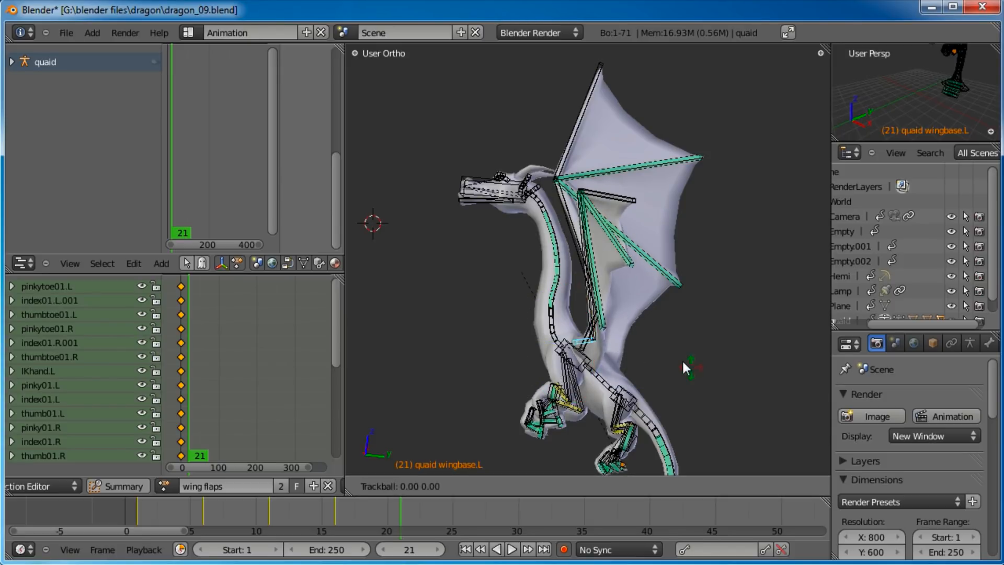
{"action": "left_click", "coordinate": [670, 344]}
{"action": "middle_click_drag", "start_coordinate": [670, 343], "coordinate": [668, 257]}
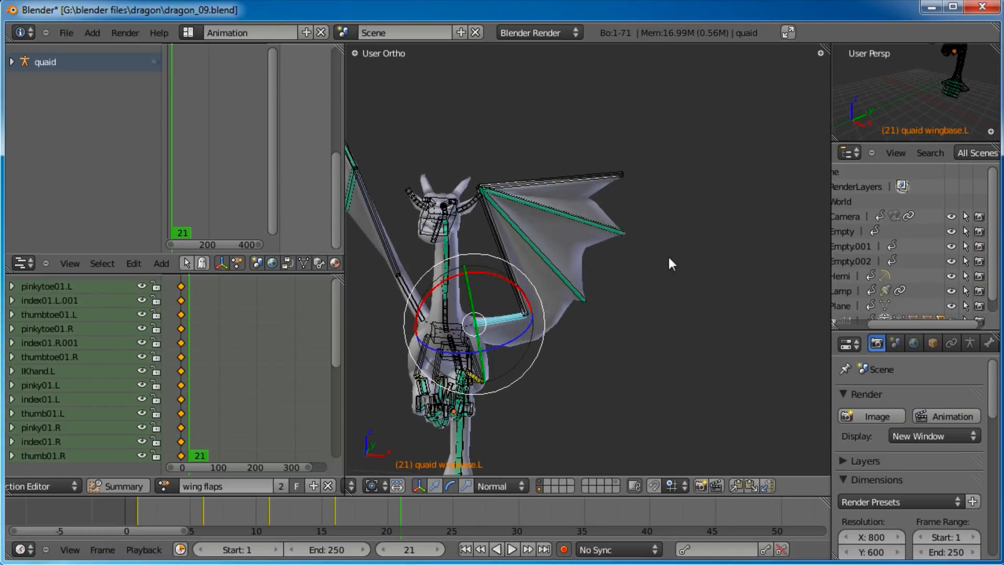
Step: At frame 21, rotate the wingwrist.L bone outward and the wingfinger01.L bone by about -28.6 degrees to raise the wing tip
{"action": "right_click", "coordinate": [514, 256]}
{"action": "key", "text": "r"}
{"action": "left_click", "coordinate": [650, 222]}
{"action": "right_click", "coordinate": [651, 221]}
{"action": "key", "text": "r"}
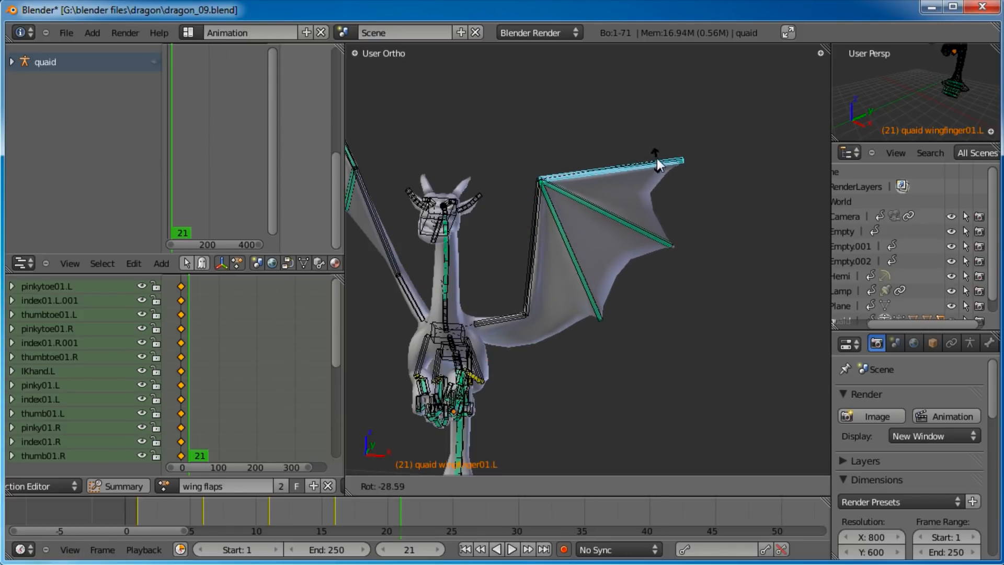
{"action": "left_click", "coordinate": [657, 158]}
Step: Copy the frame 1 pose of the wingfinger01.L, wingwrist.L and wingbase.L bones and paste it at frame 26
{"action": "left_click_drag", "start_coordinate": [359, 515], "coordinate": [143, 510]}
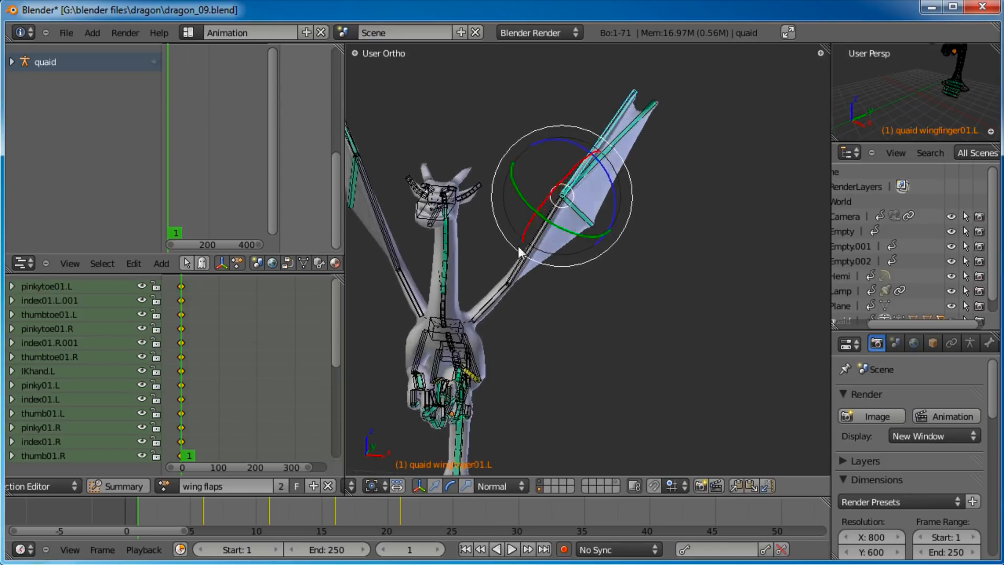
{"action": "right_click", "coordinate": [509, 280], "text": "shift"}
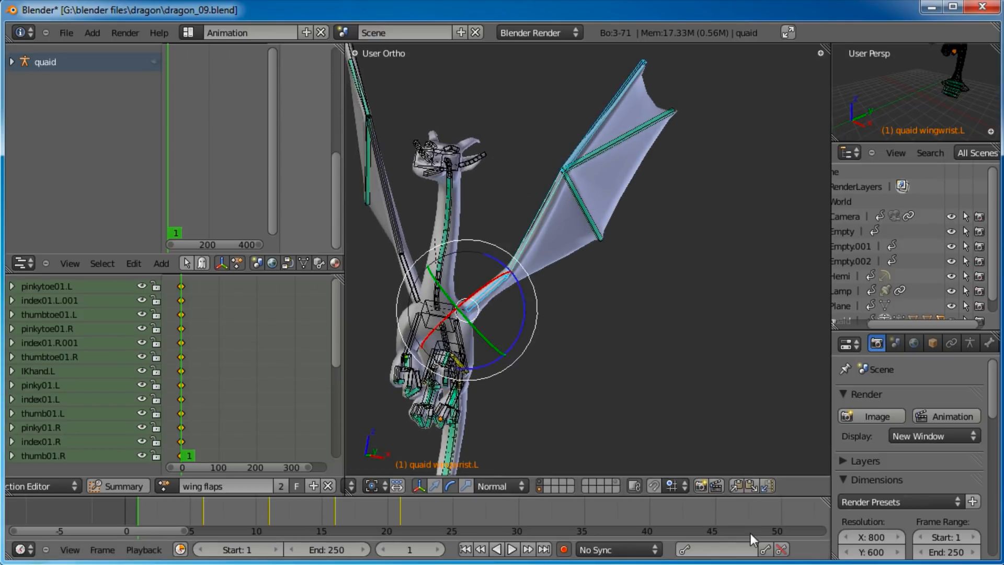
{"action": "left_click", "coordinate": [453, 508]}
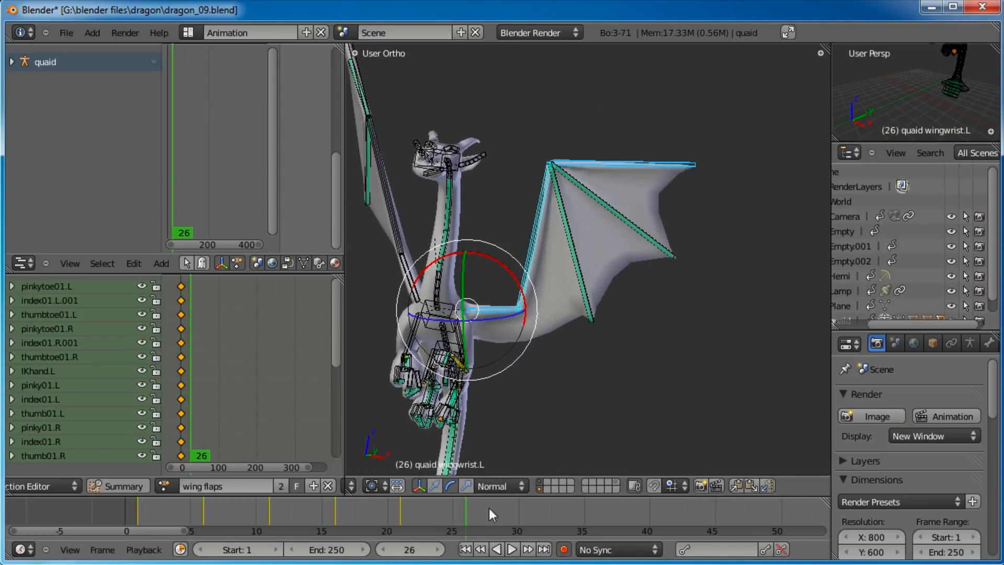
{"action": "left_click", "coordinate": [752, 484]}
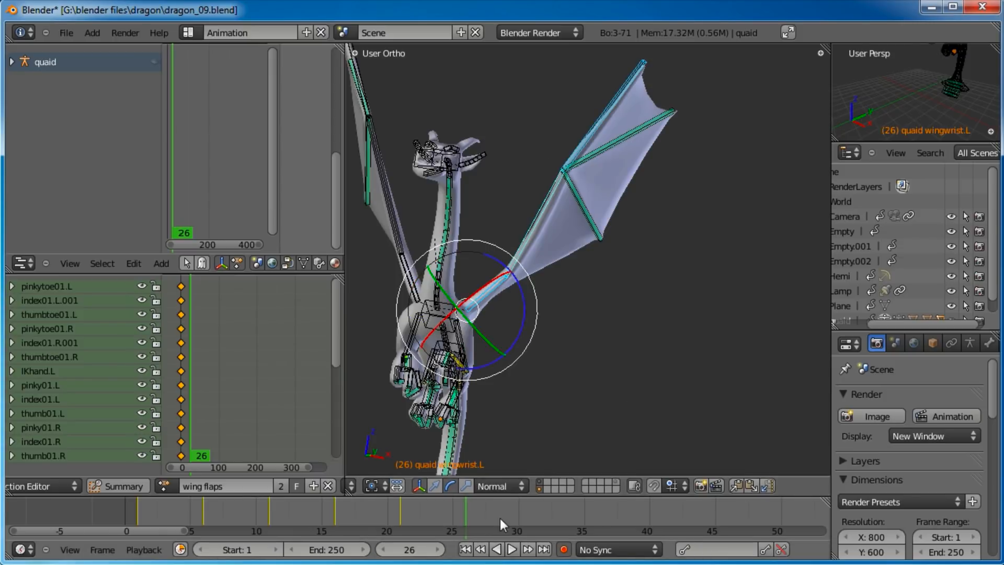
{"action": "left_click_drag", "start_coordinate": [152, 514], "coordinate": [412, 523]}
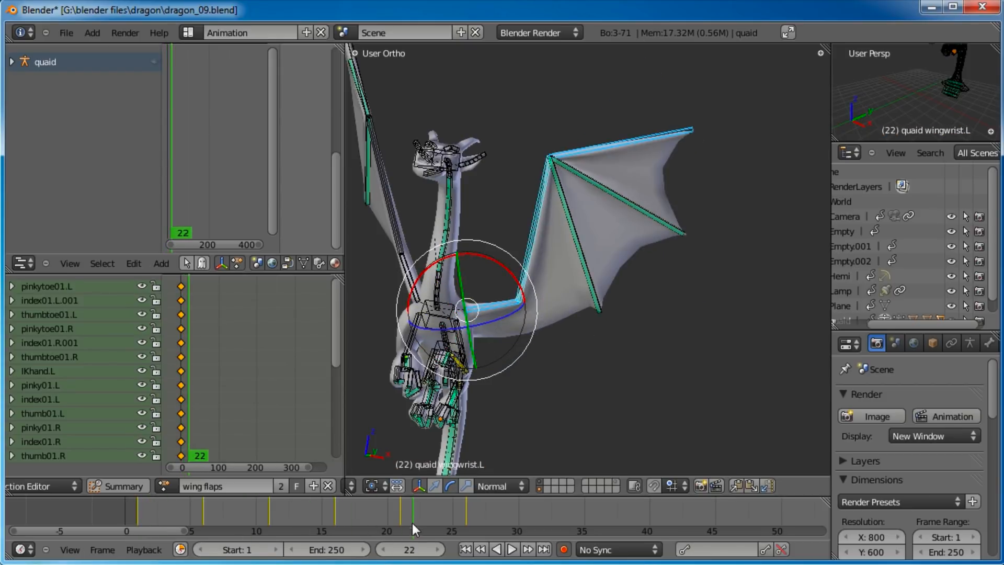
Step: Set the animation's end frame to 26
{"action": "left_click", "coordinate": [352, 549]}
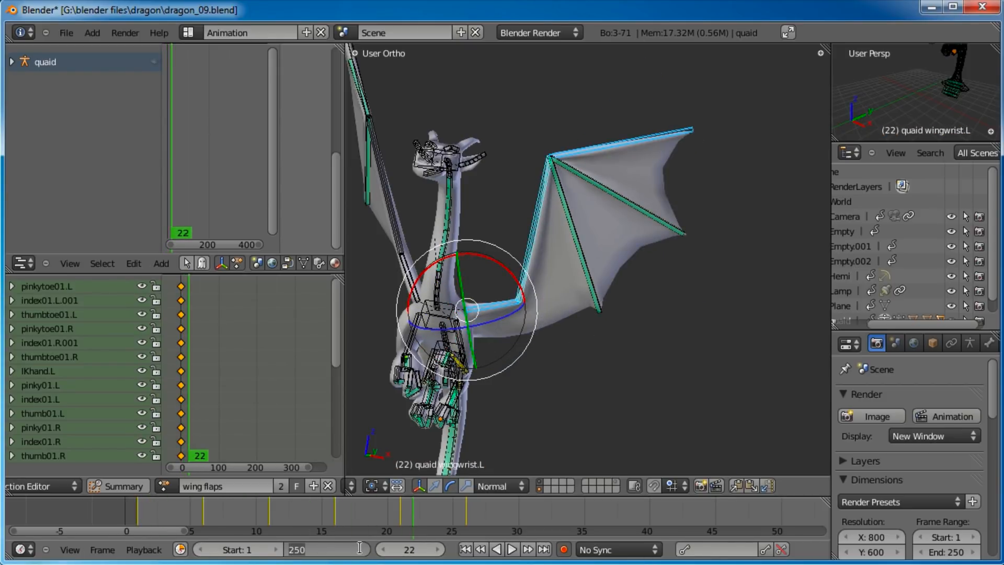
{"action": "type", "text": "26"}
{"action": "key", "text": "Return"}
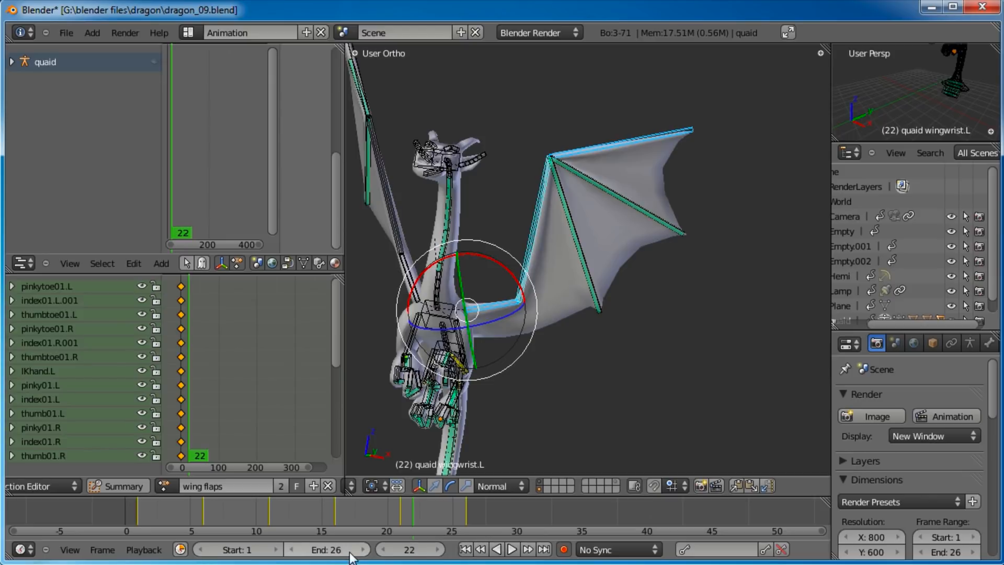
Step: Play the wing flap from the first frame and examine the left wing's motion from several angles
{"action": "left_click", "coordinate": [464, 549]}
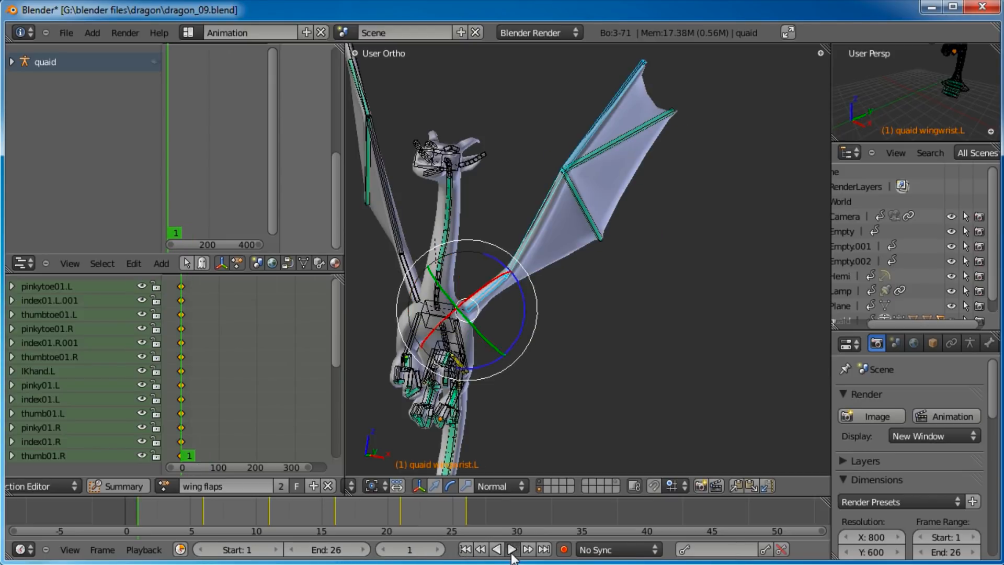
{"action": "left_click", "coordinate": [512, 549]}
{"action": "scroll", "coordinate": [645, 245], "scroll_direction": "down", "scroll_amount": 4}
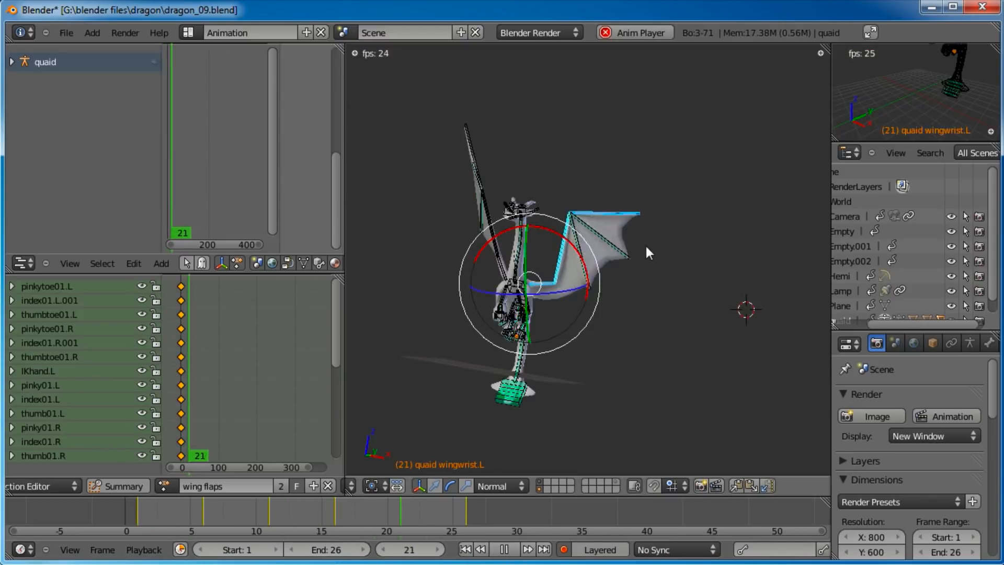
{"action": "middle_click_drag", "start_coordinate": [645, 245], "coordinate": [494, 228]}
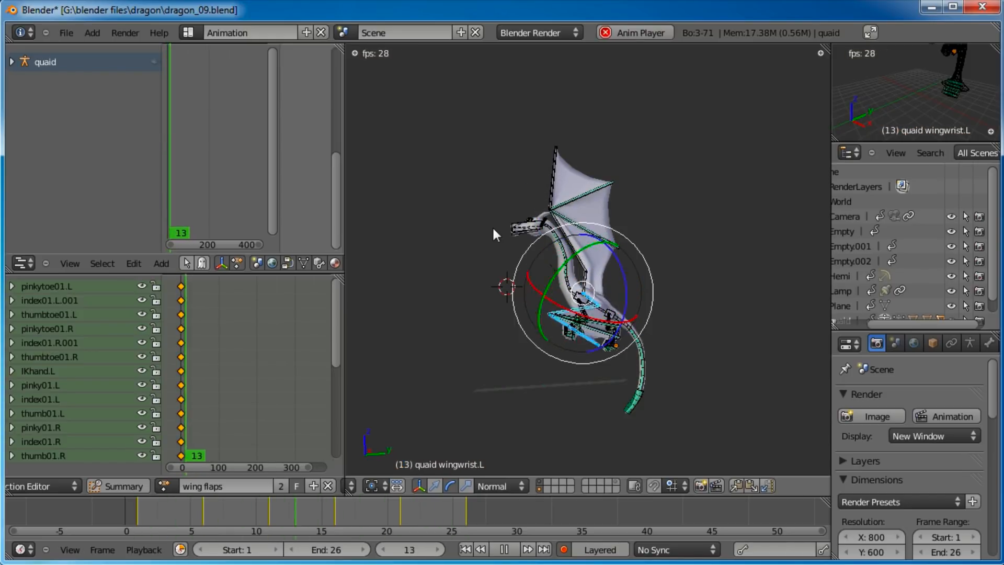
{"action": "middle_click_drag", "start_coordinate": [494, 234], "coordinate": [560, 353]}
{"action": "scroll", "coordinate": [640, 322], "scroll_direction": "up", "scroll_amount": 7}
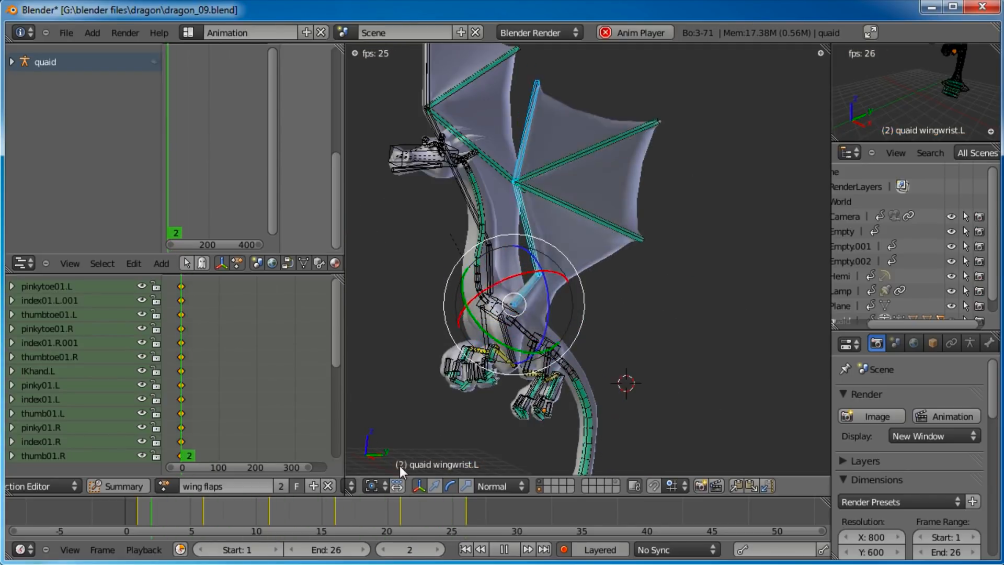
{"action": "key", "text": "alt+a"}
Step: At frame 21, twist the wingbase.L bone by about -26 degrees around its normal-orientation axis
{"action": "mouse_move", "coordinate": [385, 517]}
{"action": "left_mouse_down"}
{"action": "mouse_move", "coordinate": [450, 522]}
{"action": "mouse_move", "coordinate": [401, 520]}
{"action": "left_mouse_up"}
{"action": "right_click", "coordinate": [526, 300]}
{"action": "left_click_drag", "start_coordinate": [477, 274], "coordinate": [482, 293]}
{"action": "mouse_move", "coordinate": [400, 525]}
{"action": "left_mouse_down"}
{"action": "mouse_move", "coordinate": [355, 522]}
{"action": "mouse_move", "coordinate": [498, 531]}
{"action": "mouse_move", "coordinate": [375, 515]}
{"action": "mouse_move", "coordinate": [377, 504]}
{"action": "mouse_move", "coordinate": [485, 515]}
{"action": "mouse_move", "coordinate": [357, 504]}
{"action": "mouse_move", "coordinate": [582, 319]}
{"action": "mouse_move", "coordinate": [407, 529]}
{"action": "mouse_move", "coordinate": [294, 512]}
{"action": "mouse_move", "coordinate": [479, 532]}
{"action": "mouse_move", "coordinate": [330, 516]}
{"action": "mouse_move", "coordinate": [413, 517]}
{"action": "mouse_move", "coordinate": [401, 507]}
{"action": "left_mouse_up"}
{"action": "key", "text": "r"}
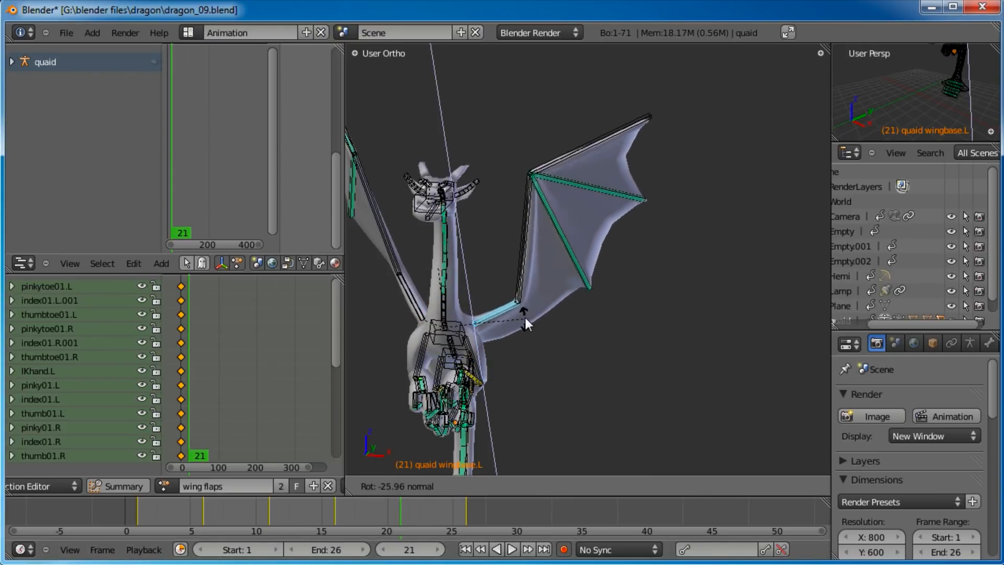
{"action": "left_click", "coordinate": [525, 318]}
Step: Scrub and play the flap cycle to check the revised left wing motion, and stop playback
{"action": "left_click_drag", "start_coordinate": [237, 504], "coordinate": [478, 515]}
{"action": "left_click_drag", "start_coordinate": [142, 504], "coordinate": [481, 522]}
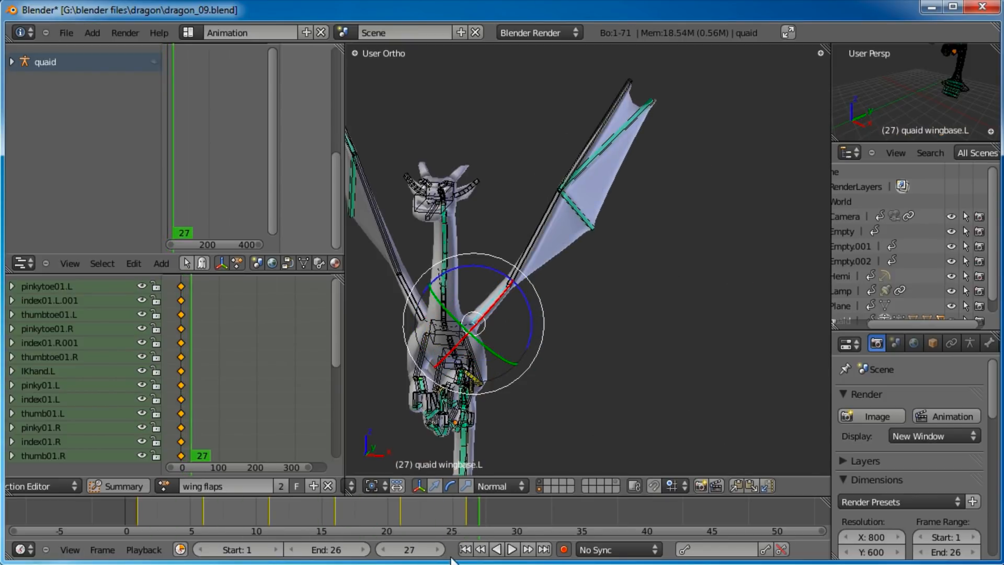
{"action": "left_click", "coordinate": [512, 549]}
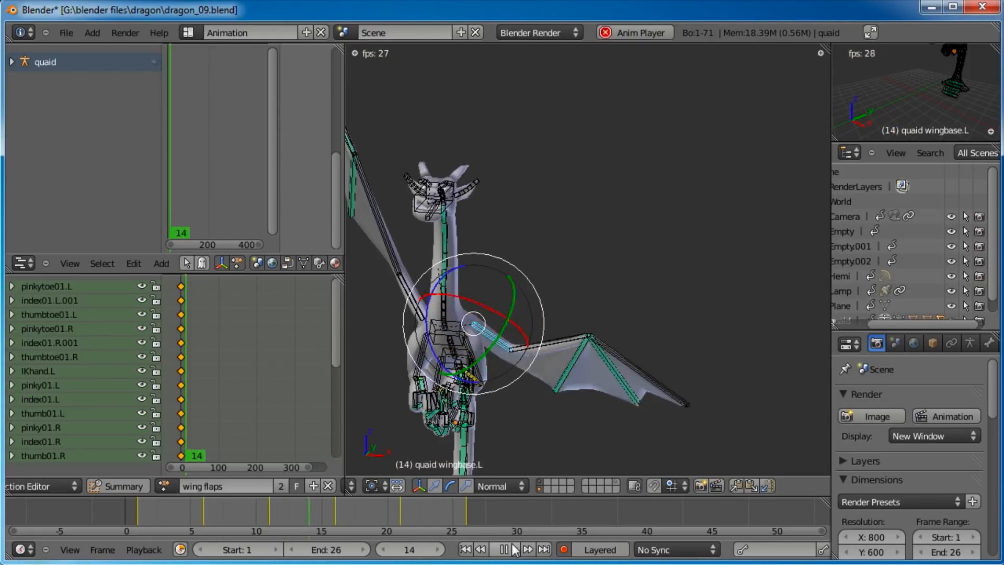
{"action": "left_click", "coordinate": [505, 549]}
Step: At frame 1, select the three left wing bones from wingbase.L to wingfinger01.L and paste their copied pose flipped onto the right wing
{"action": "left_click", "coordinate": [465, 549]}
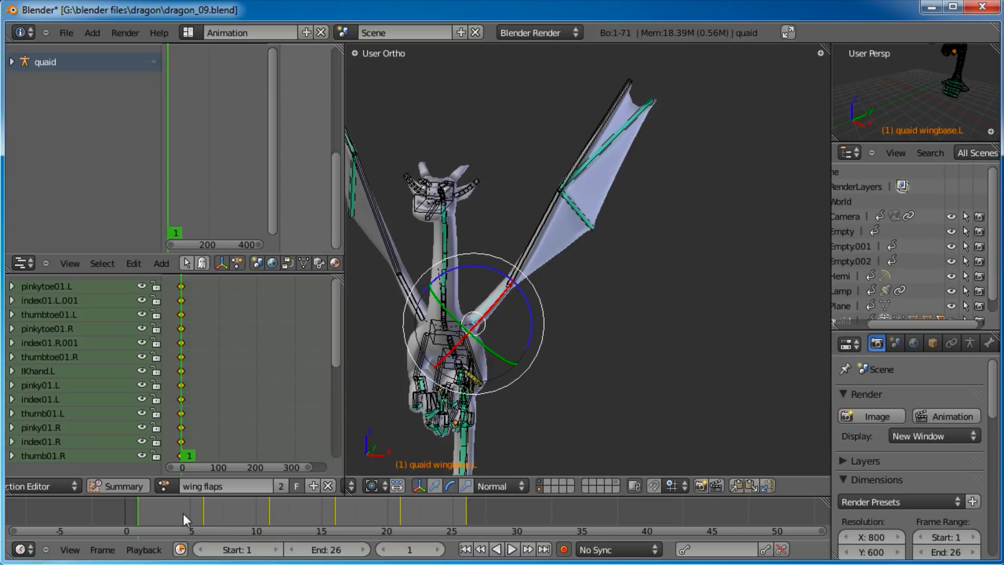
{"action": "right_click", "coordinate": [615, 111], "text": "shift"}
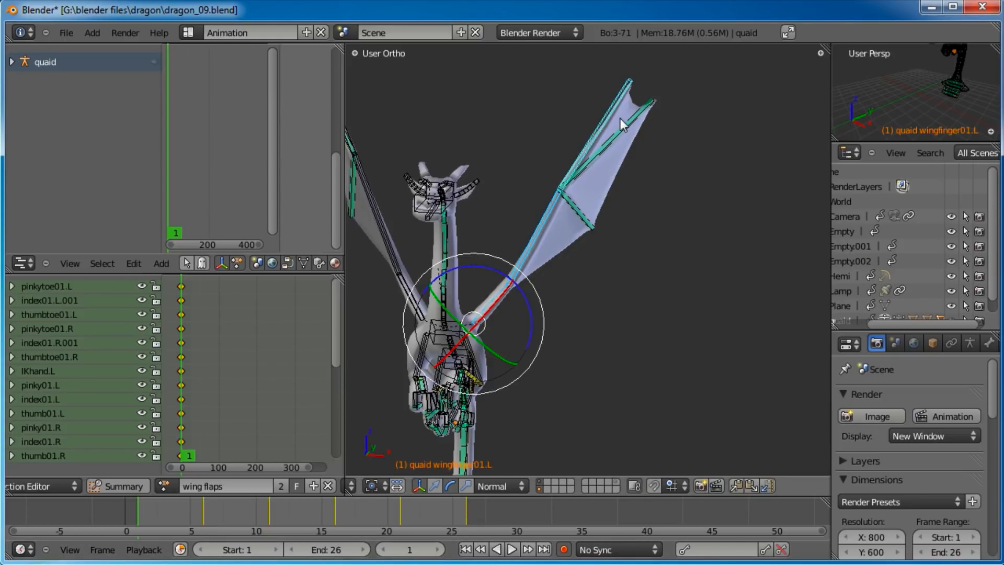
{"action": "scroll", "coordinate": [465, 394], "scroll_direction": "down", "scroll_amount": 3}
{"action": "middle_click_drag", "start_coordinate": [570, 313], "coordinate": [556, 253]}
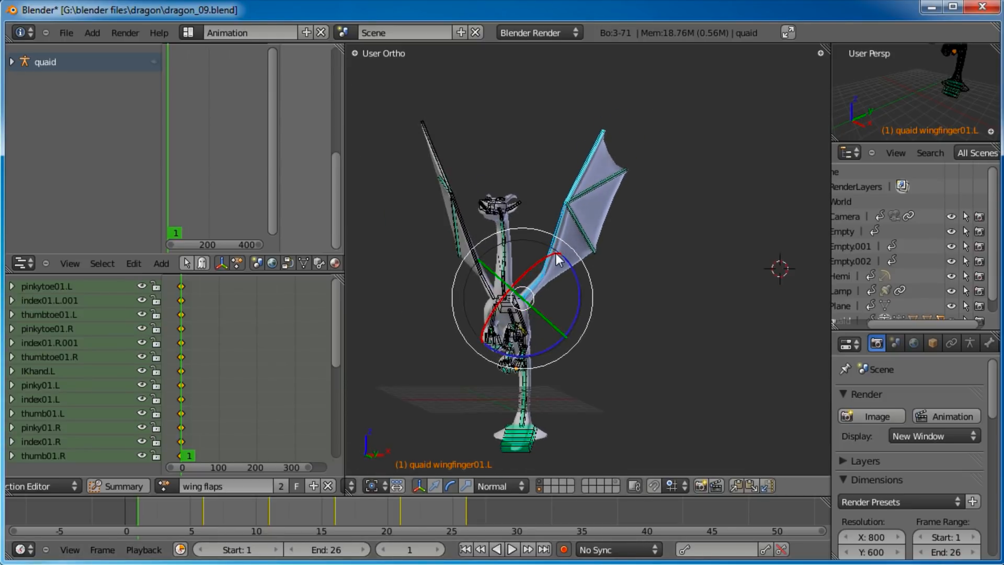
{"action": "left_click", "coordinate": [765, 486]}
Step: Copy the left wing pose at frames 6 and 11 and paste each one flipped onto the right wing
{"action": "left_click_drag", "start_coordinate": [145, 507], "coordinate": [211, 513]}
{"action": "left_click", "coordinate": [736, 485]}
{"action": "left_click", "coordinate": [766, 485]}
{"action": "left_click_drag", "start_coordinate": [273, 516], "coordinate": [269, 513]}
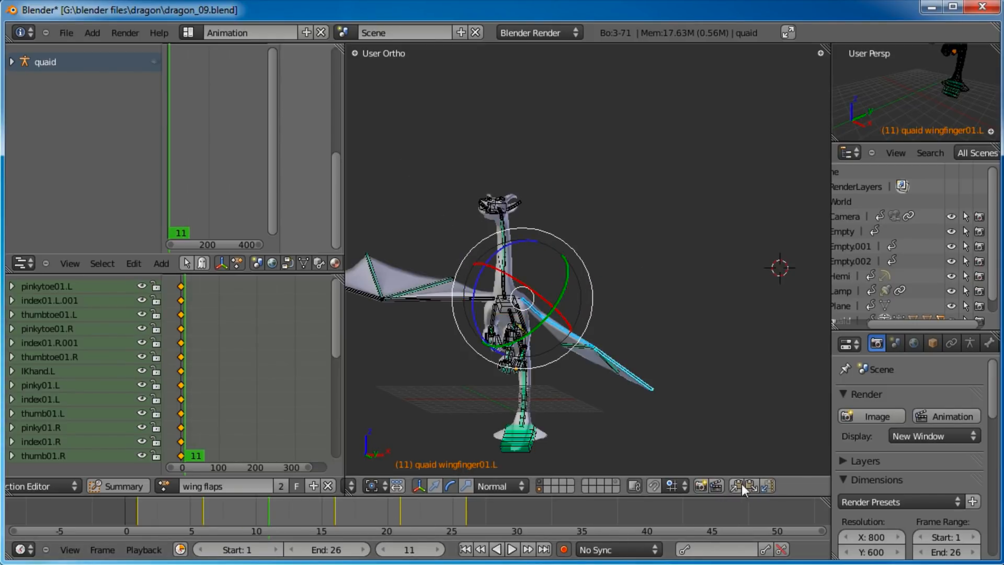
{"action": "left_click", "coordinate": [767, 485]}
Step: Mirror the left wing pose onto the right wing at frames 16, 21 and 26 by copying and pasting it flipped
{"action": "mouse_move", "coordinate": [328, 510]}
{"action": "left_mouse_down"}
{"action": "mouse_move", "coordinate": [315, 513]}
{"action": "mouse_move", "coordinate": [334, 514]}
{"action": "left_mouse_up"}
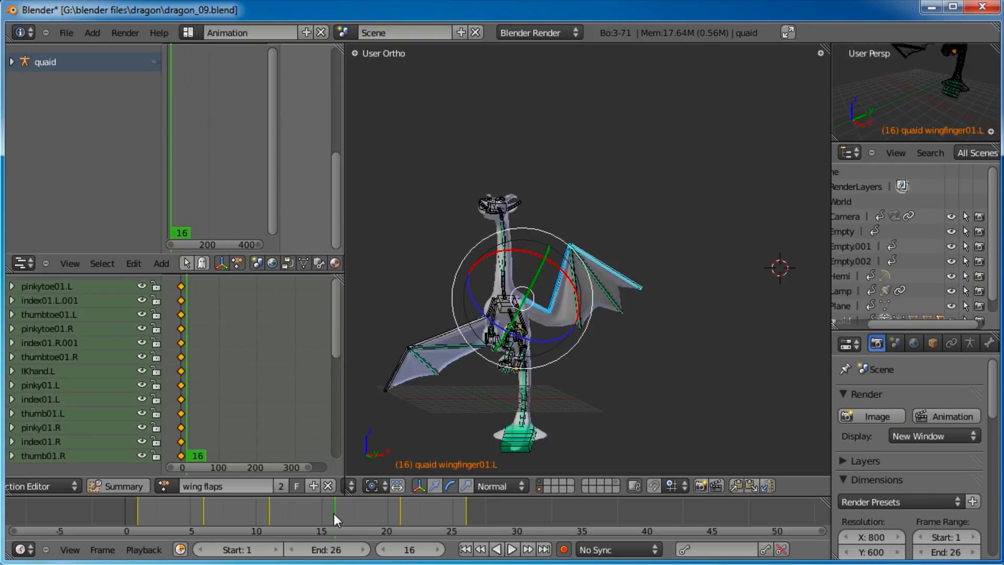
{"action": "left_click", "coordinate": [767, 486]}
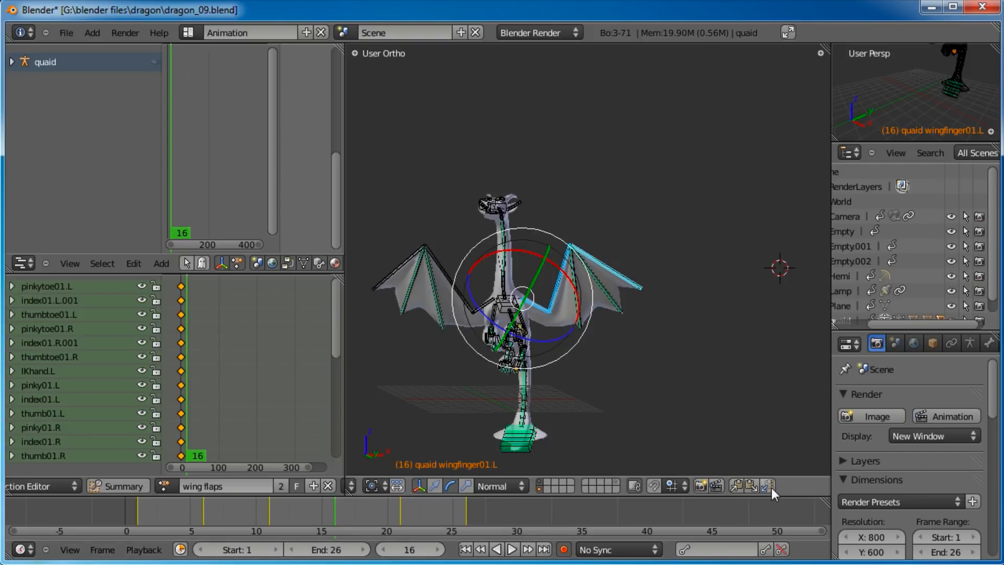
{"action": "left_click", "coordinate": [401, 502]}
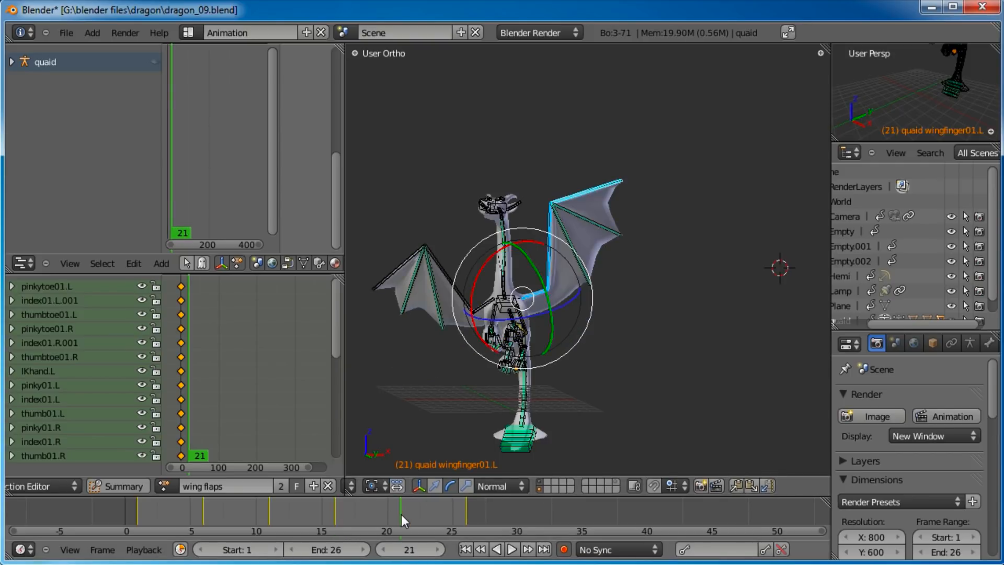
{"action": "left_click", "coordinate": [767, 485]}
{"action": "left_click", "coordinate": [465, 506]}
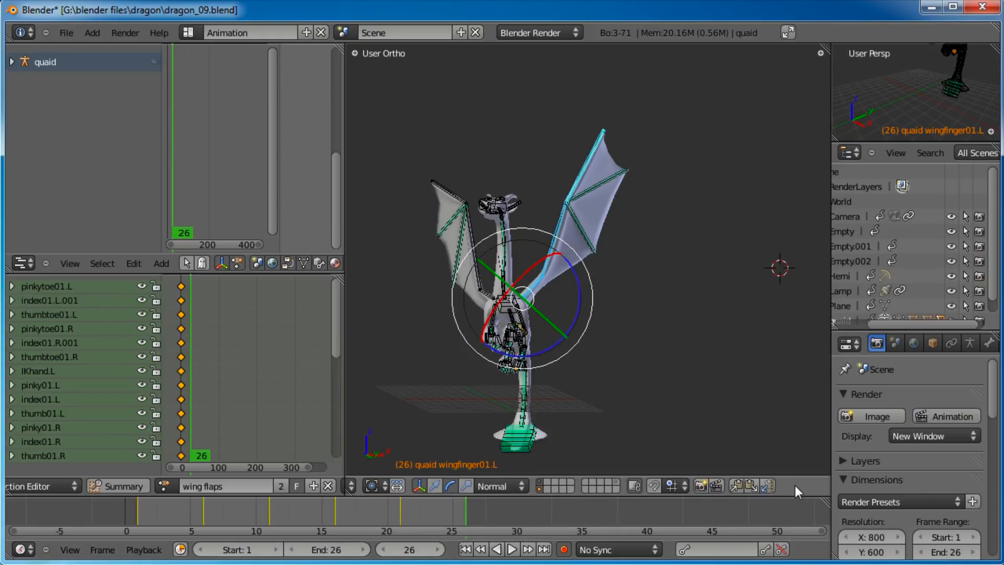
Step: Scrub through the cycle to check both wings, and examine the legs in right side view at frame 1
{"action": "left_click_drag", "start_coordinate": [142, 515], "coordinate": [413, 506]}
{"action": "key", "text": "KP_3"}
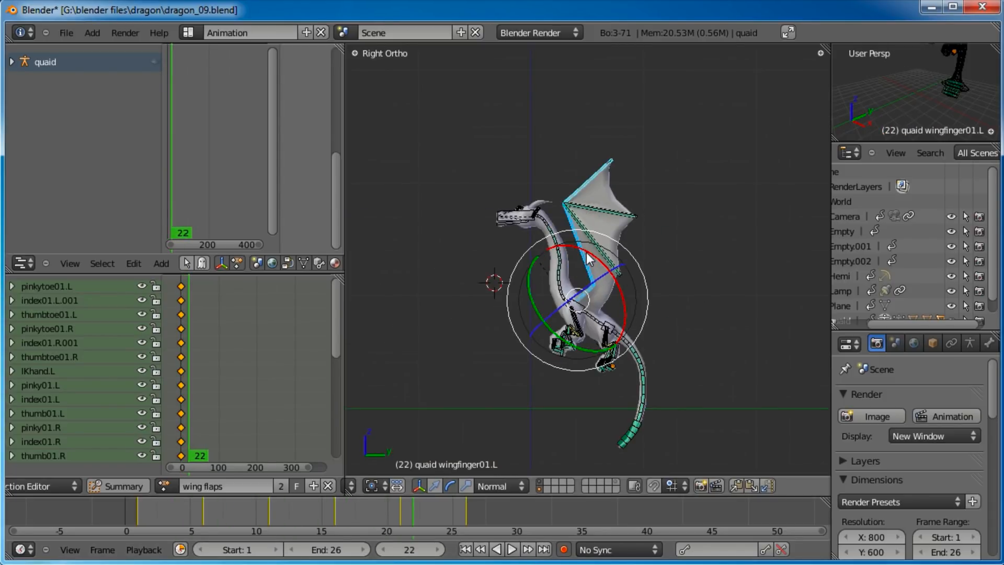
{"action": "scroll", "coordinate": [589, 259], "scroll_direction": "up", "scroll_amount": 3}
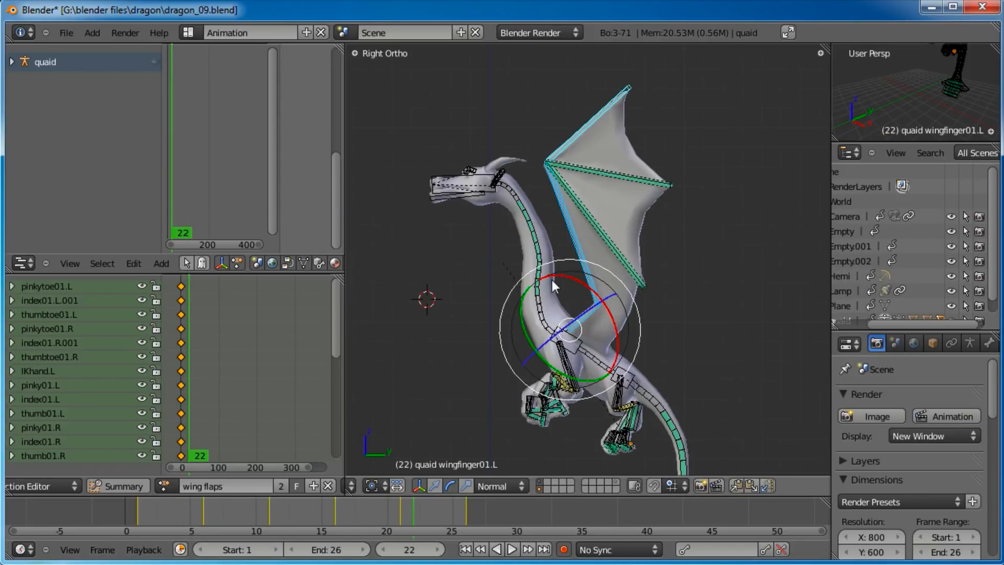
{"action": "middle_click_drag", "start_coordinate": [499, 330], "coordinate": [571, 238], "text": "shift"}
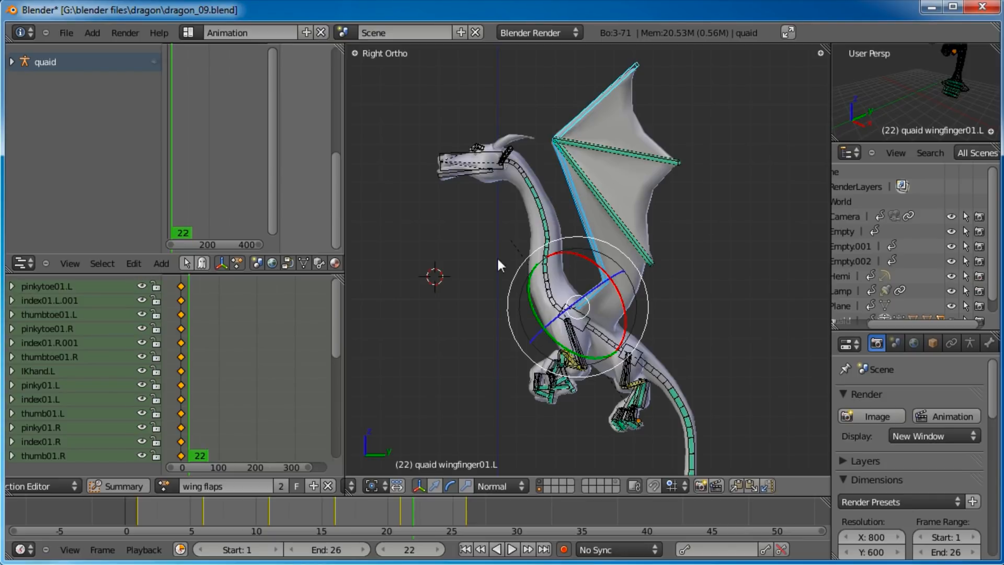
{"action": "scroll", "coordinate": [631, 325], "scroll_direction": "up", "scroll_amount": 2}
{"action": "scroll", "coordinate": [605, 307], "scroll_direction": "down", "scroll_amount": 1}
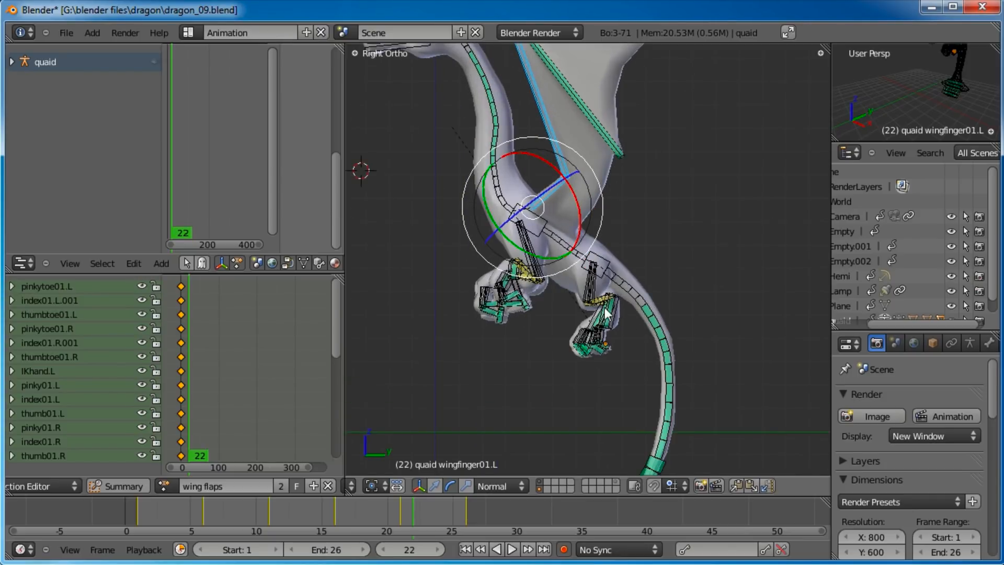
{"action": "middle_click_drag", "start_coordinate": [550, 249], "coordinate": [560, 274], "text": "shift"}
{"action": "left_click_drag", "start_coordinate": [164, 513], "coordinate": [137, 513]}
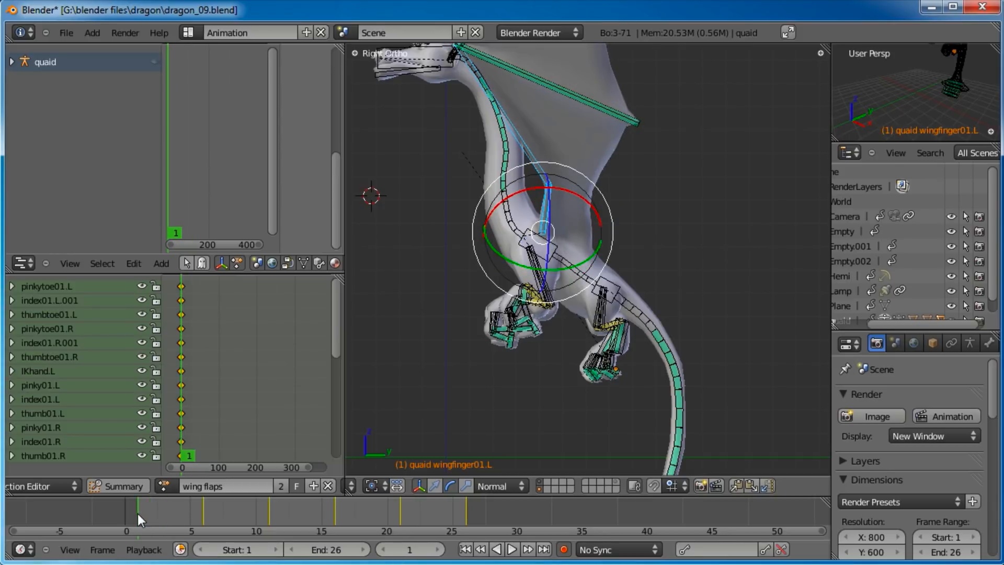
{"action": "scroll", "coordinate": [559, 305], "scroll_direction": "up", "scroll_amount": 3}
{"action": "middle_click_drag", "start_coordinate": [559, 305], "coordinate": [554, 270], "text": "shift"}
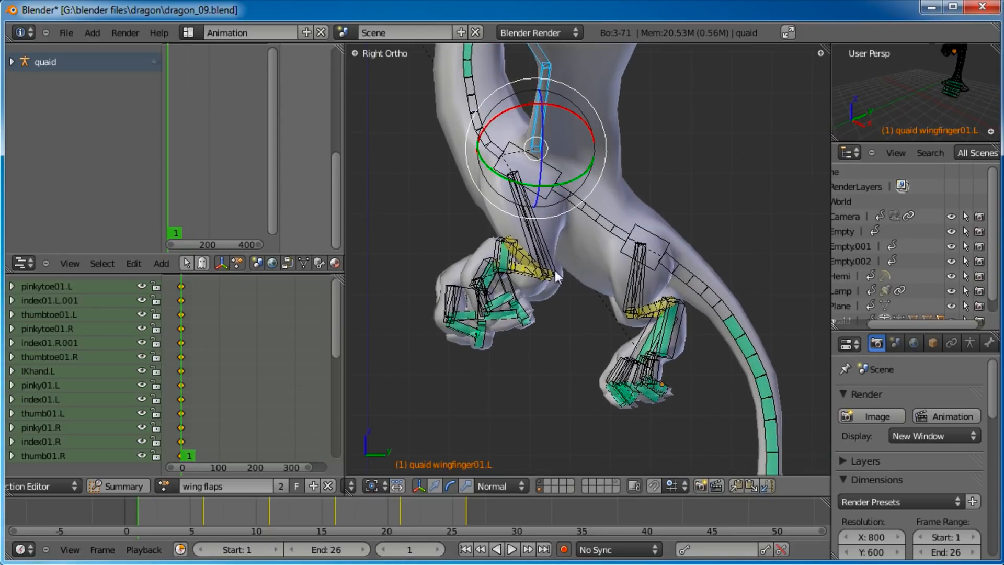
{"action": "right_click", "coordinate": [491, 246]}
{"action": "right_click", "coordinate": [476, 268]}
{"action": "key", "text": "g"}
{"action": "right_click", "coordinate": [475, 266]}
{"action": "right_click", "coordinate": [491, 248], "text": "shift"}
{"action": "key", "text": "g"}
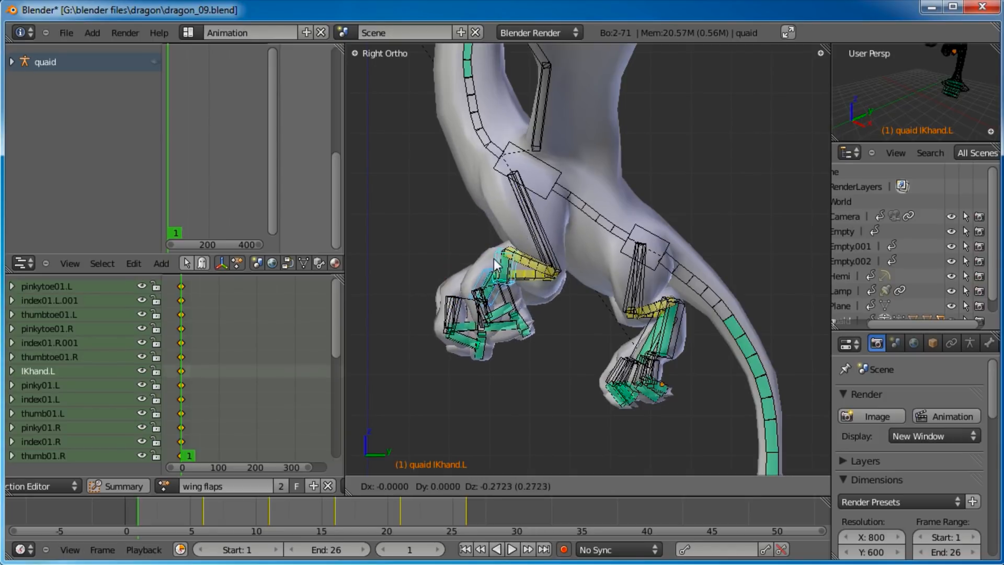
{"action": "right_click", "coordinate": [493, 256]}
Step: Select the IKhand.L, IKhand.R and both foot IK bones together, and try moving all four limbs
{"action": "right_click", "coordinate": [493, 256]}
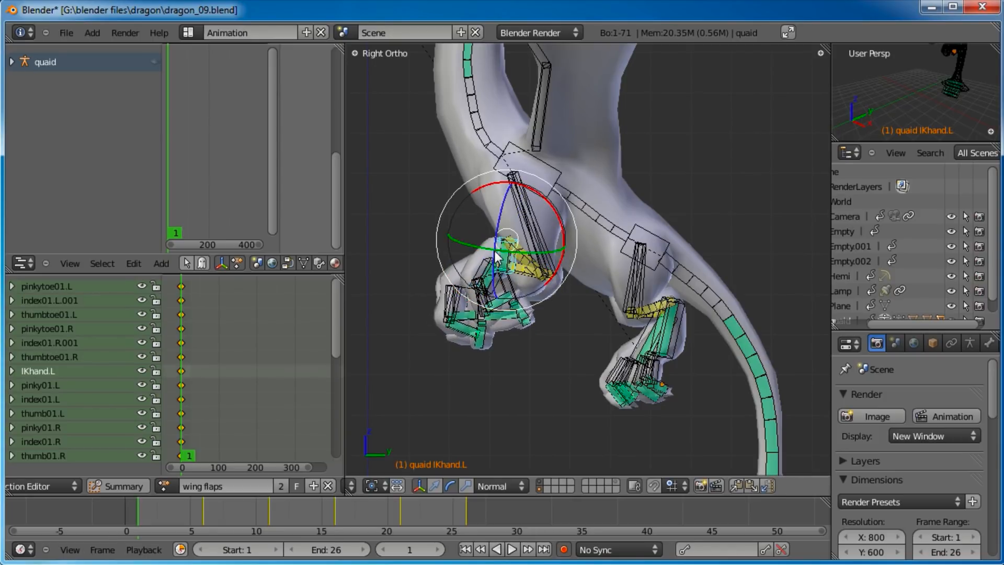
{"action": "key", "text": "g"}
{"action": "right_click", "coordinate": [481, 267]}
{"action": "right_click", "coordinate": [481, 268], "text": "shift"}
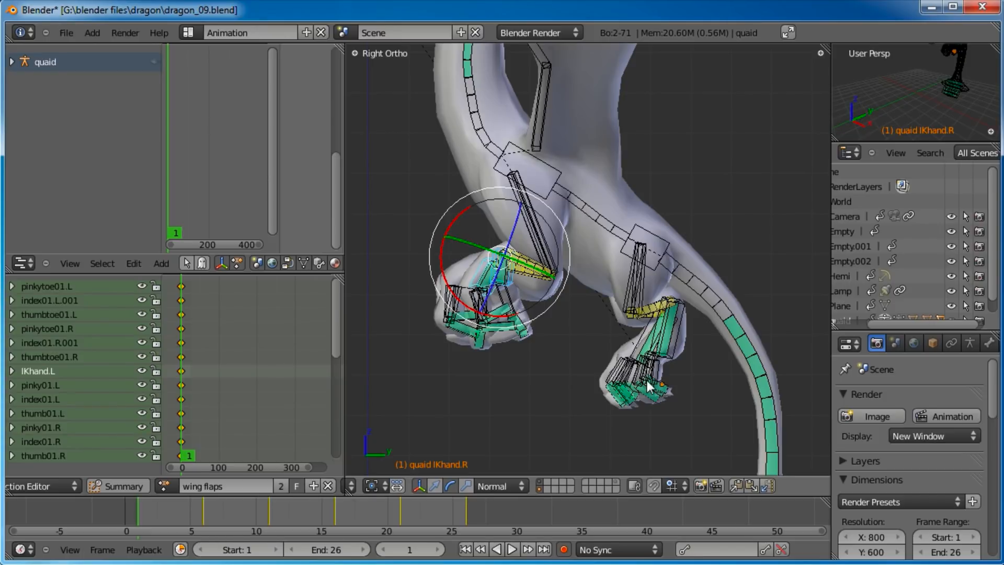
{"action": "right_click", "coordinate": [676, 346], "text": "shift"}
{"action": "right_click", "coordinate": [679, 343], "text": "shift"}
{"action": "key", "text": "g"}
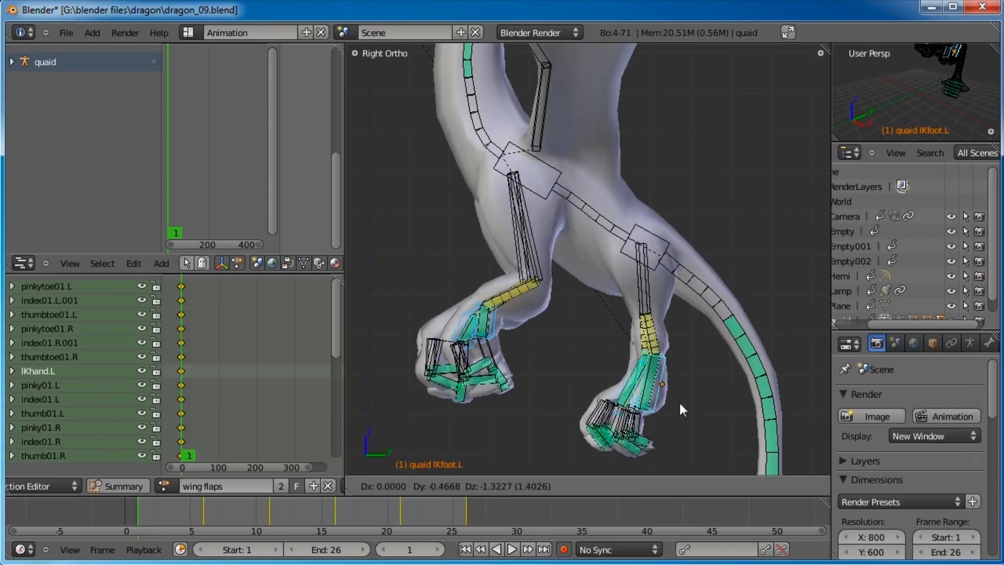
{"action": "right_click", "coordinate": [650, 378]}
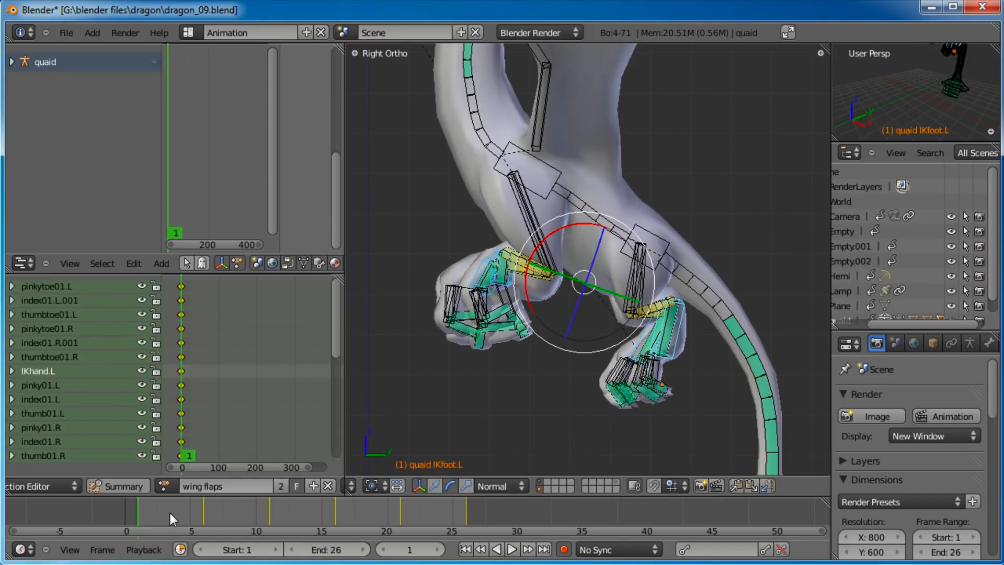
Step: At frame 6, move the selected hand and foot IK bones slightly up and forward by about 0.1 units
{"action": "left_click_drag", "start_coordinate": [150, 516], "coordinate": [202, 519]}
{"action": "key", "text": "g"}
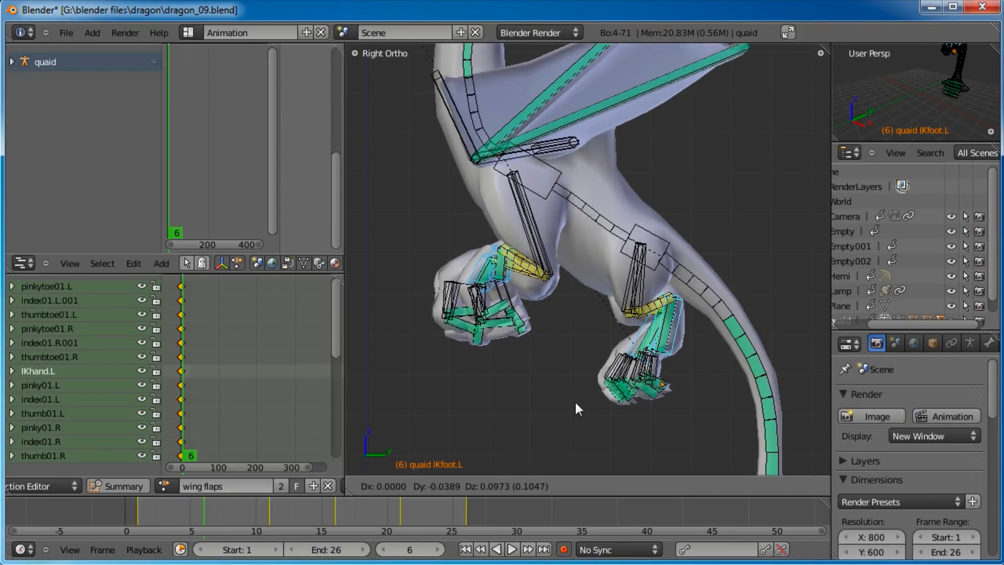
{"action": "left_click", "coordinate": [575, 400]}
Step: At frame 11, move the hand and foot IK bones forward and slightly up by about 0.16 units
{"action": "left_click", "coordinate": [233, 520]}
{"action": "left_click_drag", "start_coordinate": [233, 520], "coordinate": [262, 520]}
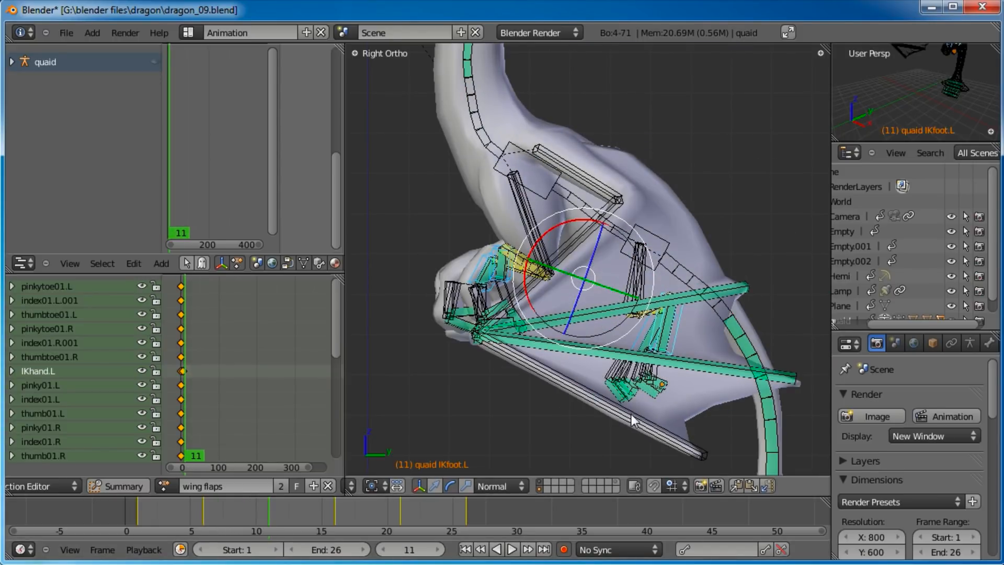
{"action": "key", "text": "g"}
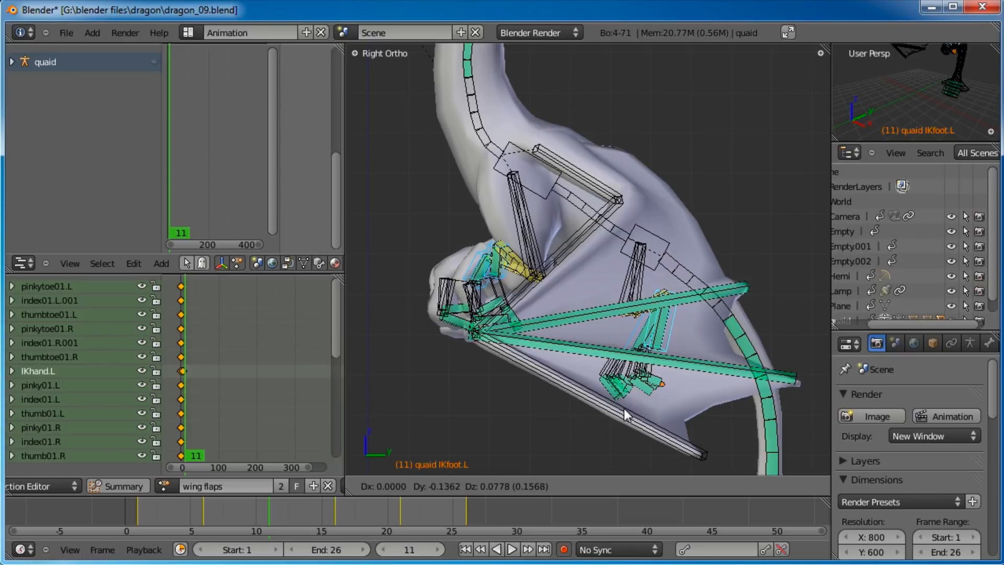
{"action": "left_click", "coordinate": [626, 413]}
Step: Lower the hand and foot IK bones for the poses up to frame 21, moving them about 0.23 units down at frame 21
{"action": "left_click", "coordinate": [297, 522]}
{"action": "left_click_drag", "start_coordinate": [297, 521], "coordinate": [400, 524]}
{"action": "key", "text": "g"}
{"action": "left_click", "coordinate": [644, 376]}
{"action": "key", "text": "g"}
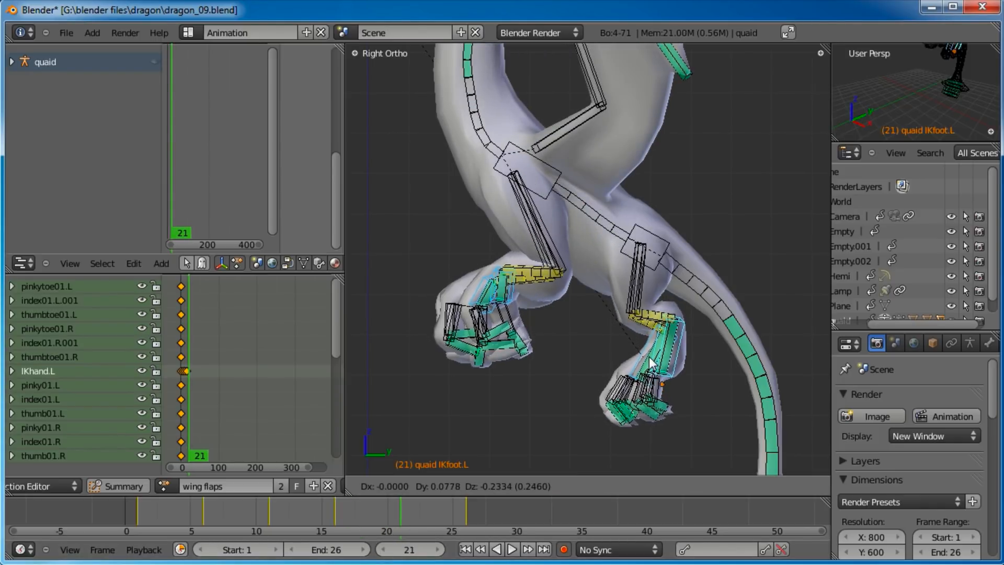
{"action": "left_click", "coordinate": [651, 364]}
Step: Copy the hand and foot IK pose from frame 1 to frame 26, and scrub the cycle to check the leg motion
{"action": "left_click", "coordinate": [140, 516]}
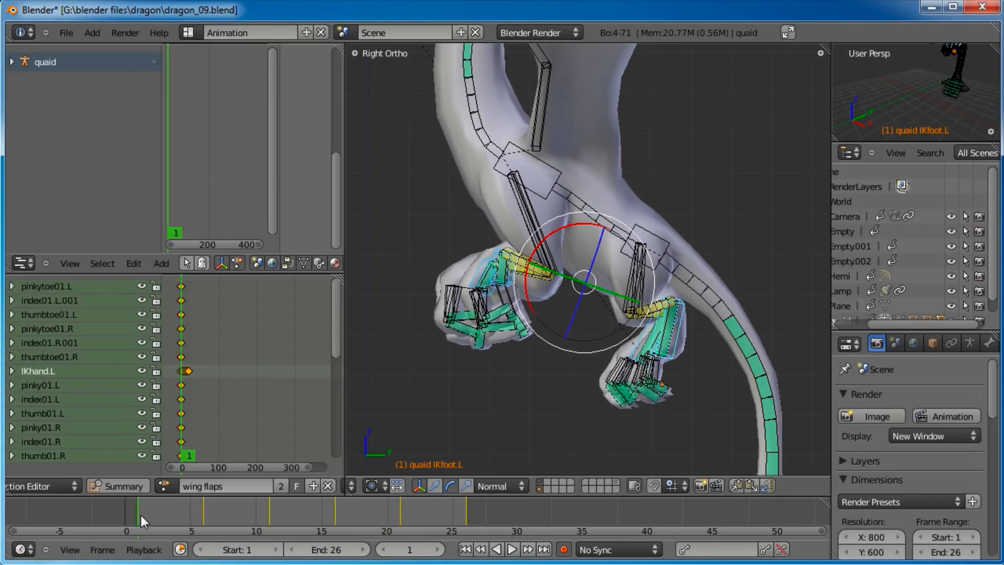
{"action": "left_click_drag", "start_coordinate": [454, 506], "coordinate": [466, 510]}
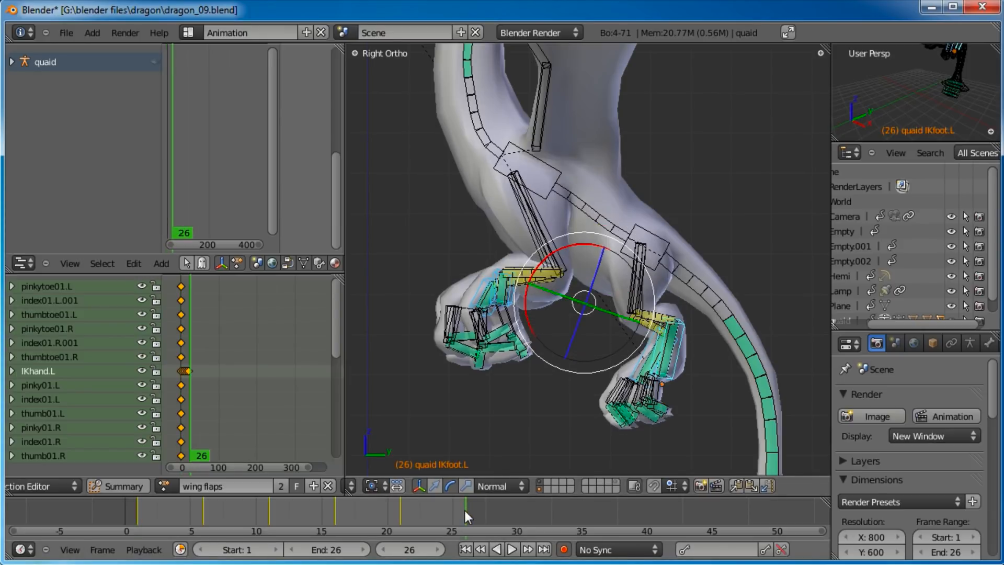
{"action": "left_click", "coordinate": [755, 481]}
{"action": "scroll", "coordinate": [610, 341], "scroll_direction": "down", "scroll_amount": 5}
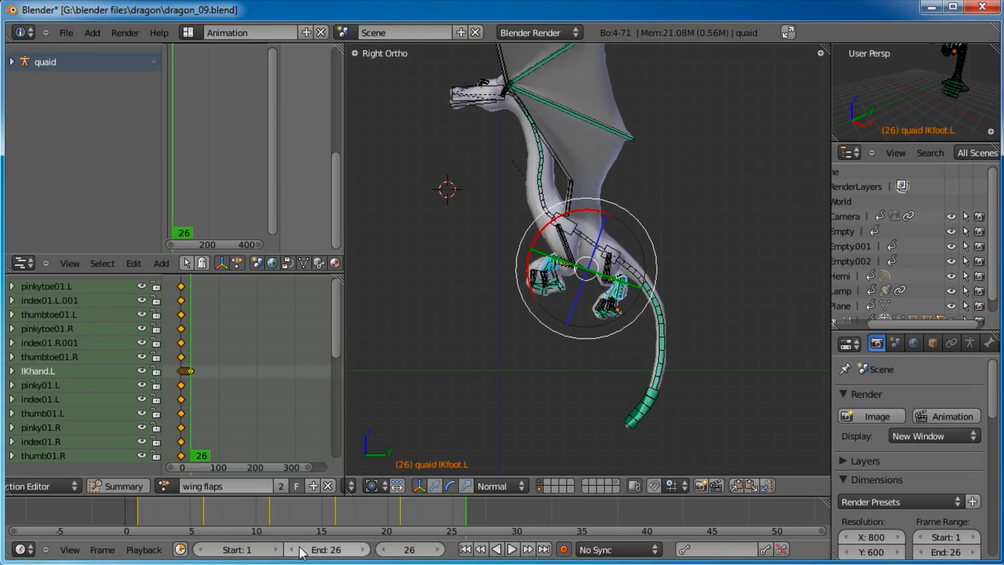
{"action": "left_click_drag", "start_coordinate": [151, 512], "coordinate": [427, 512]}
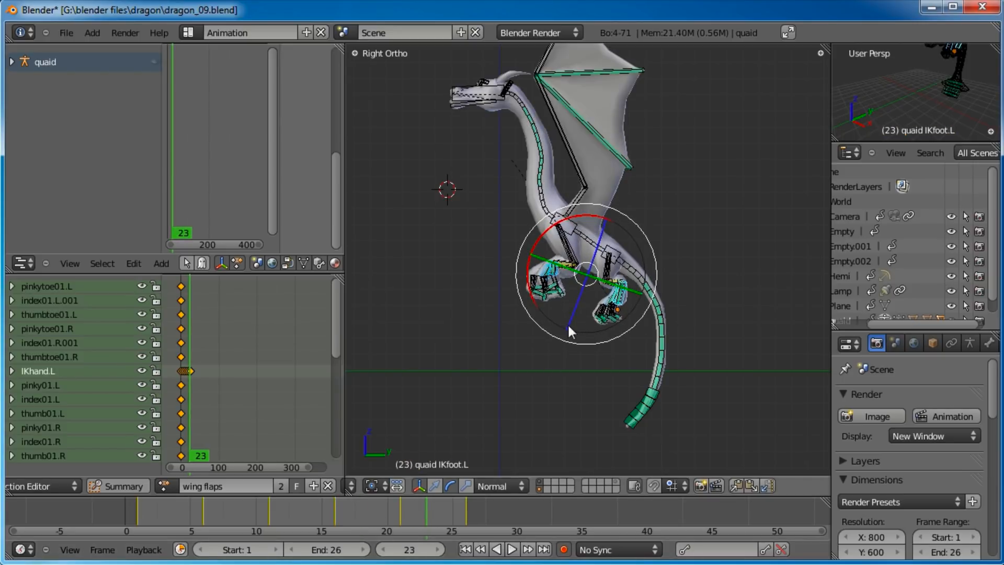
Step: Select the hips.001 bone at the base of the tail and rotate it slightly at frame 6
{"action": "right_click", "coordinate": [648, 283]}
{"action": "scroll", "coordinate": [672, 374], "scroll_direction": "up", "scroll_amount": 2}
{"action": "middle_click_drag", "start_coordinate": [666, 380], "coordinate": [607, 282], "text": "shift"}
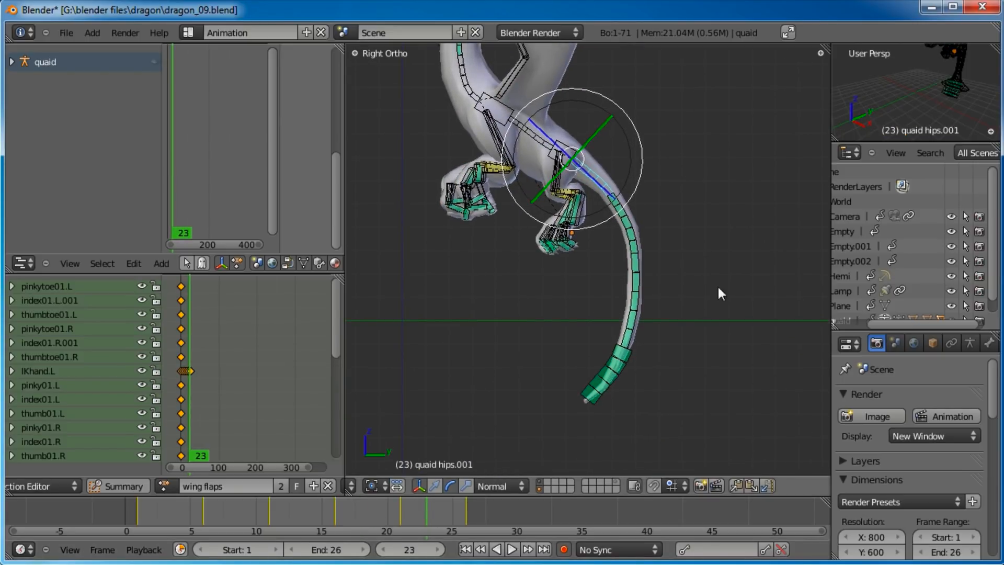
{"action": "left_click", "coordinate": [137, 506]}
{"action": "left_click_drag", "start_coordinate": [145, 511], "coordinate": [203, 519]}
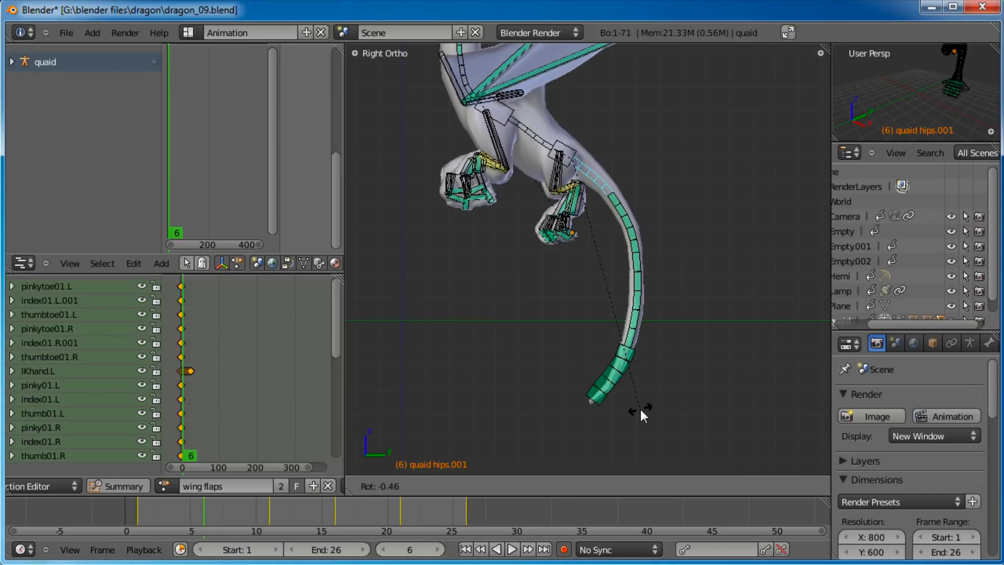
Step: Rotate the hips.001 bone on the poses after frame 6, up to frame 26, to swing the tail gently through the flap
{"action": "left_click", "coordinate": [218, 514]}
{"action": "left_click_drag", "start_coordinate": [217, 508], "coordinate": [463, 522]}
{"action": "key", "text": "r"}
{"action": "left_click", "coordinate": [639, 430]}
{"action": "key", "text": "r"}
{"action": "left_click", "coordinate": [665, 403]}
{"action": "key", "text": "r"}
{"action": "left_click", "coordinate": [739, 404]}
{"action": "key", "text": "r"}
{"action": "left_click", "coordinate": [702, 409]}
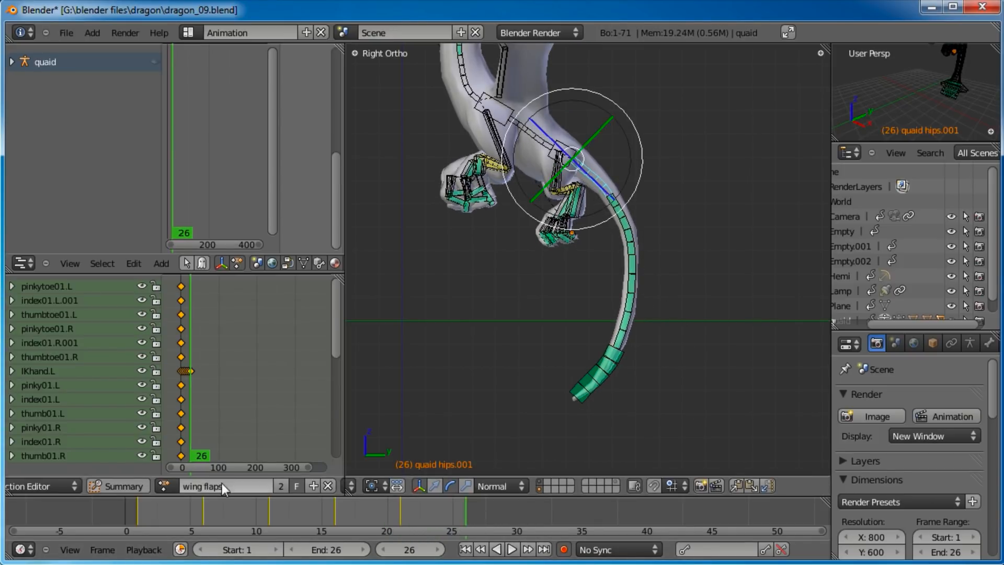
Step: Copy the hips.001 pose from frame 1, paste it at frame 26, and scrub the cycle to check the tail's loop
{"action": "left_click", "coordinate": [145, 503]}
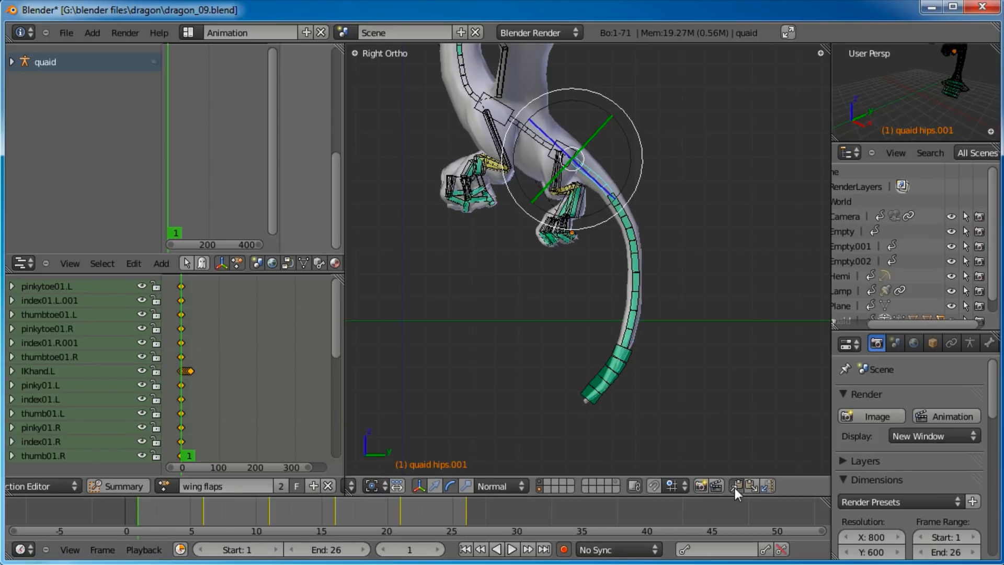
{"action": "left_click", "coordinate": [466, 516]}
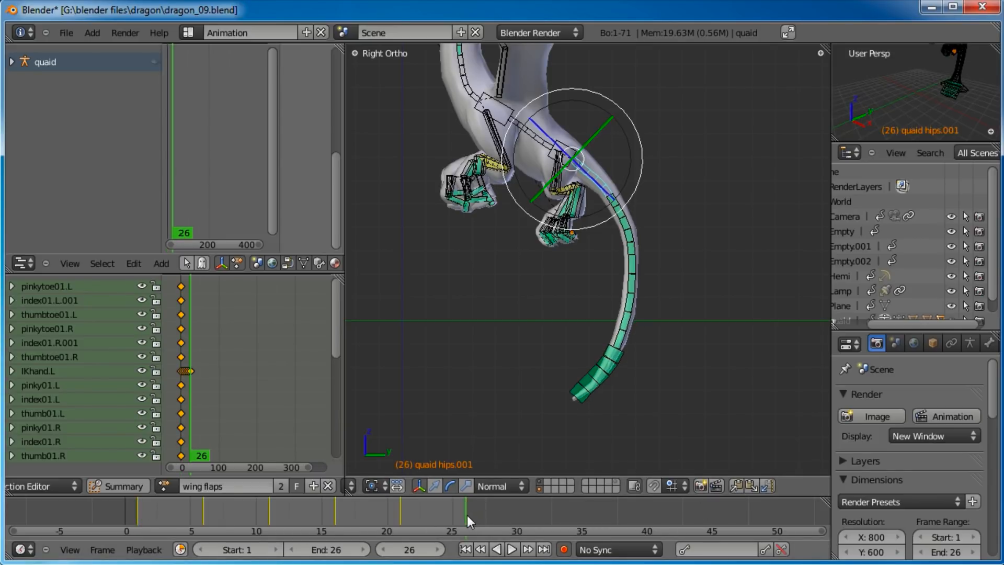
{"action": "left_click", "coordinate": [752, 488]}
{"action": "left_click_drag", "start_coordinate": [193, 513], "coordinate": [505, 518]}
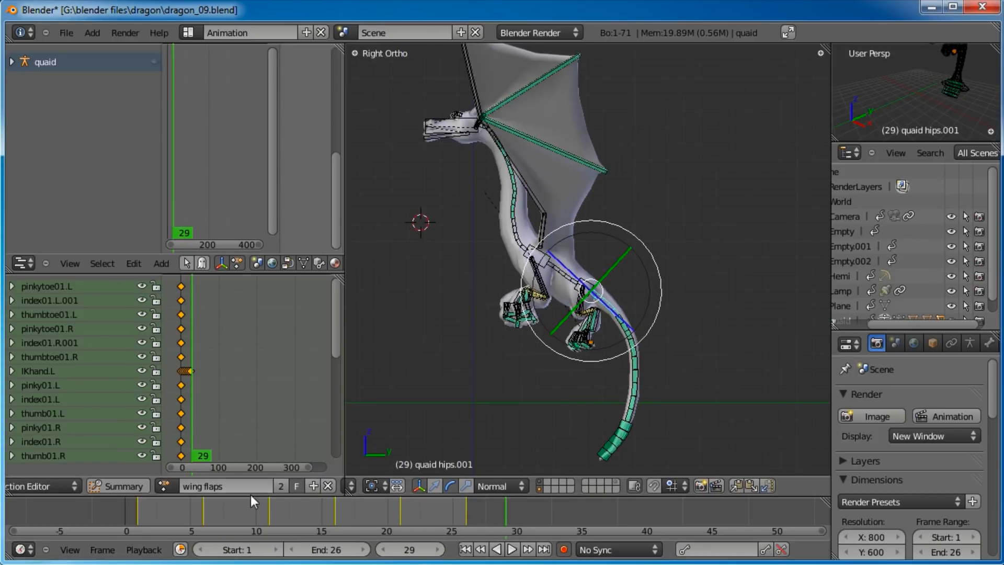
Step: Select the neck04 bone at the base of the neck and rotate it slightly backwards at frame 13
{"action": "left_click_drag", "start_coordinate": [147, 513], "coordinate": [296, 526]}
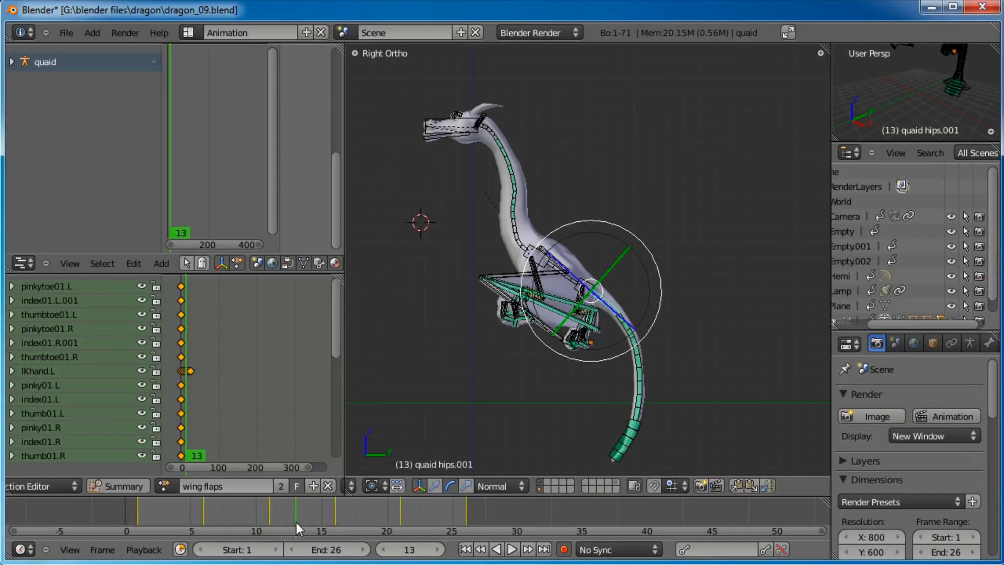
{"action": "right_click", "coordinate": [504, 225]}
{"action": "key", "text": "r"}
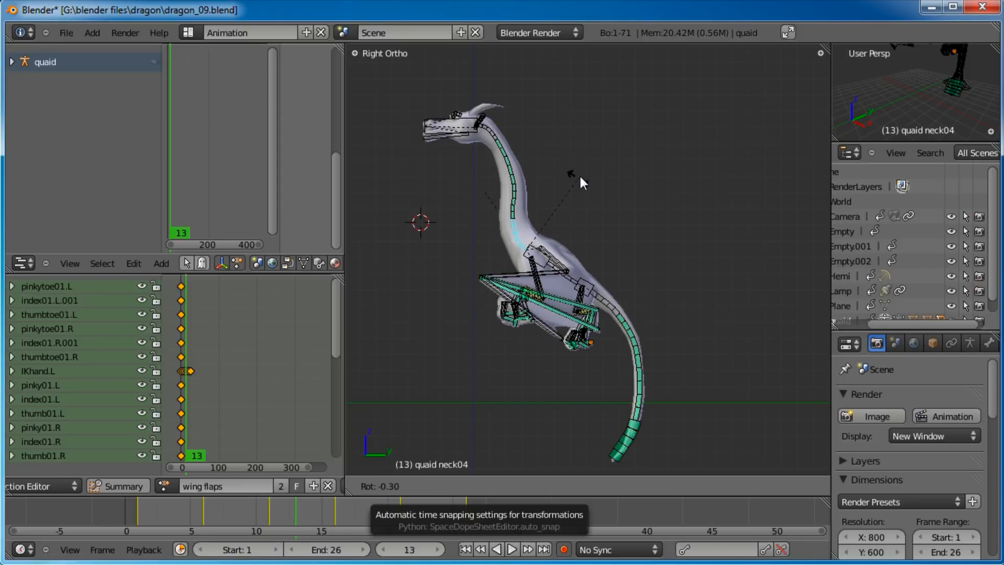
{"action": "left_click", "coordinate": [602, 192]}
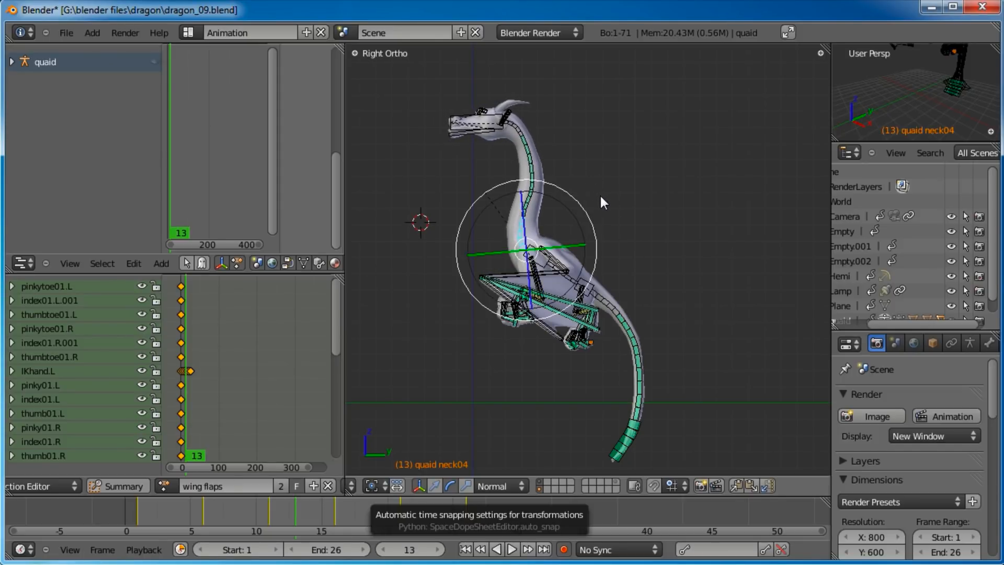
Step: Select the chest bone and rotate it slightly at frame 1 to tilt the upper body and neck
{"action": "right_click", "coordinate": [573, 242]}
{"action": "scroll", "coordinate": [564, 249], "scroll_direction": "up", "scroll_amount": 3}
{"action": "scroll", "coordinate": [554, 255], "scroll_direction": "down", "scroll_amount": 2}
{"action": "middle_click_drag", "start_coordinate": [558, 259], "coordinate": [564, 270], "text": "shift"}
{"action": "left_click_drag", "start_coordinate": [159, 509], "coordinate": [139, 513]}
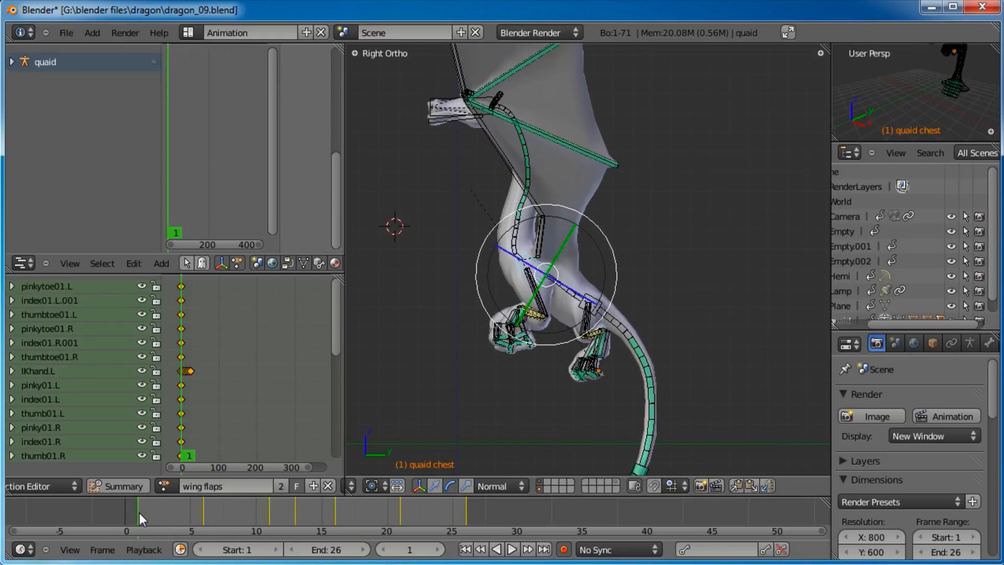
{"action": "key", "text": "r"}
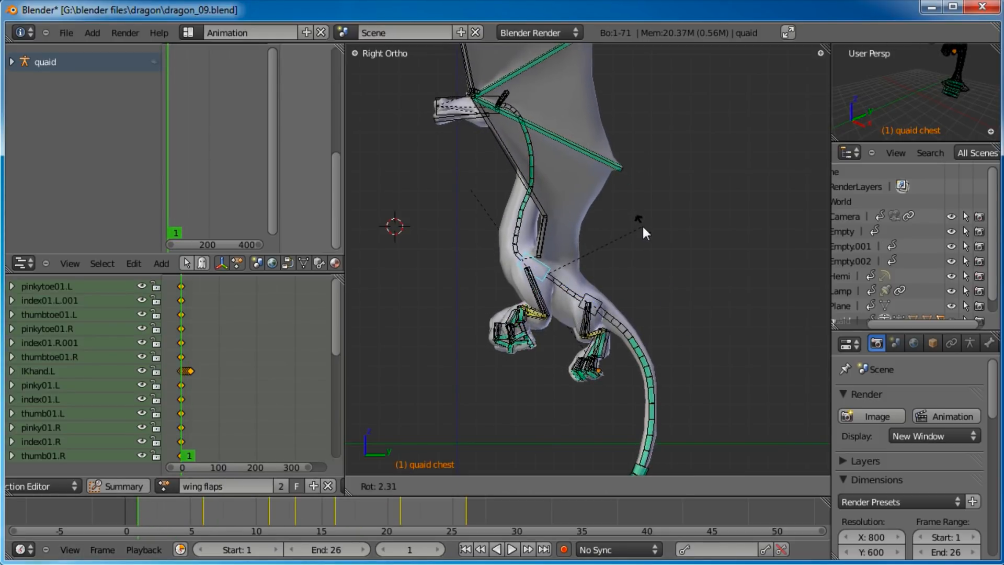
{"action": "left_click", "coordinate": [643, 229]}
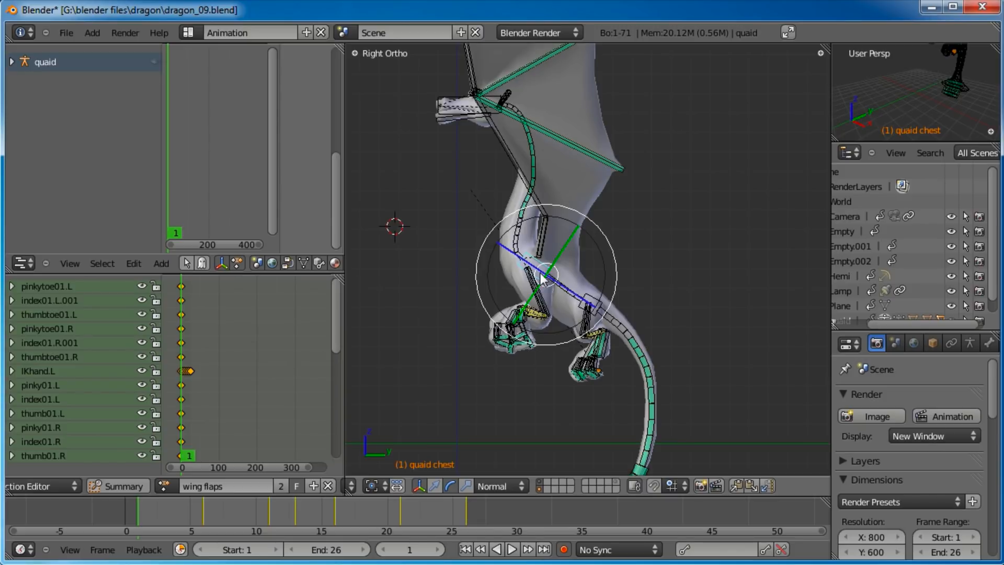
Step: Rotate the chest bone slightly forward at frames 6 and 11
{"action": "left_click_drag", "start_coordinate": [155, 517], "coordinate": [199, 522]}
{"action": "key", "text": "r"}
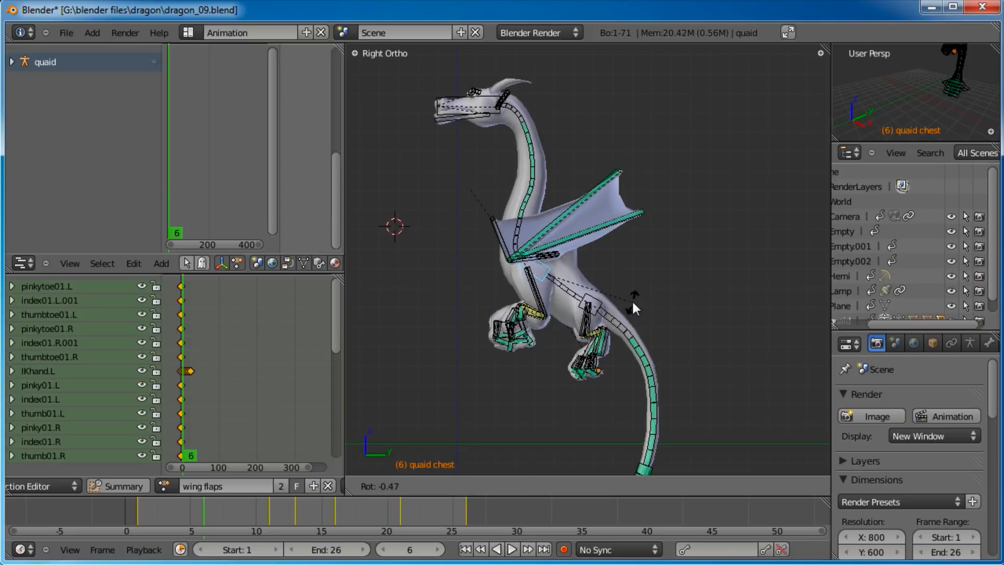
{"action": "left_click", "coordinate": [627, 297]}
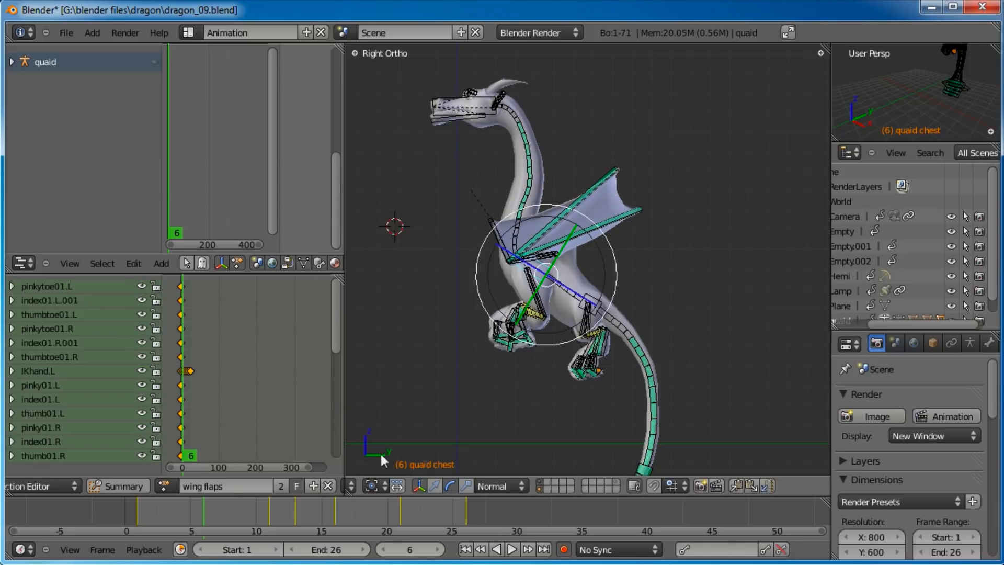
{"action": "left_click_drag", "start_coordinate": [225, 515], "coordinate": [269, 524]}
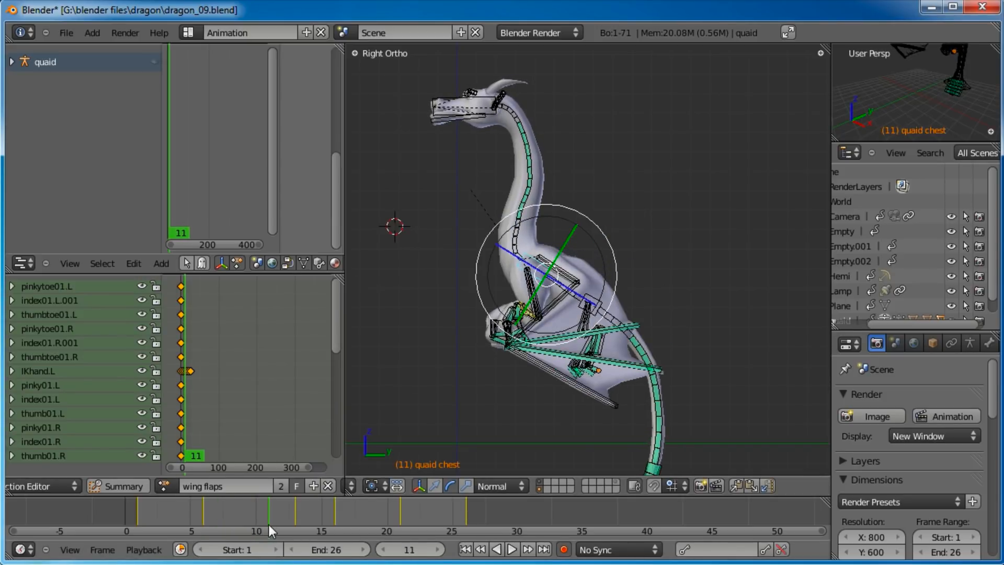
{"action": "key", "text": "r"}
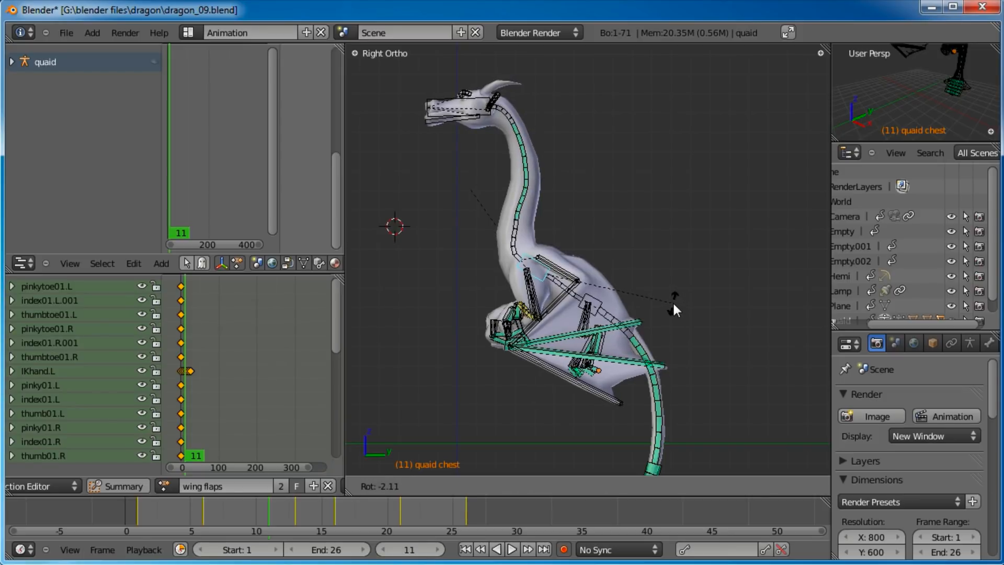
{"action": "left_click", "coordinate": [672, 300]}
Step: Delete the stray neck04 keyframe at frame 13 from the wing flaps action
{"action": "left_click_drag", "start_coordinate": [277, 513], "coordinate": [290, 522]}
{"action": "scroll", "coordinate": [299, 517], "scroll_direction": "up", "scroll_amount": 3}
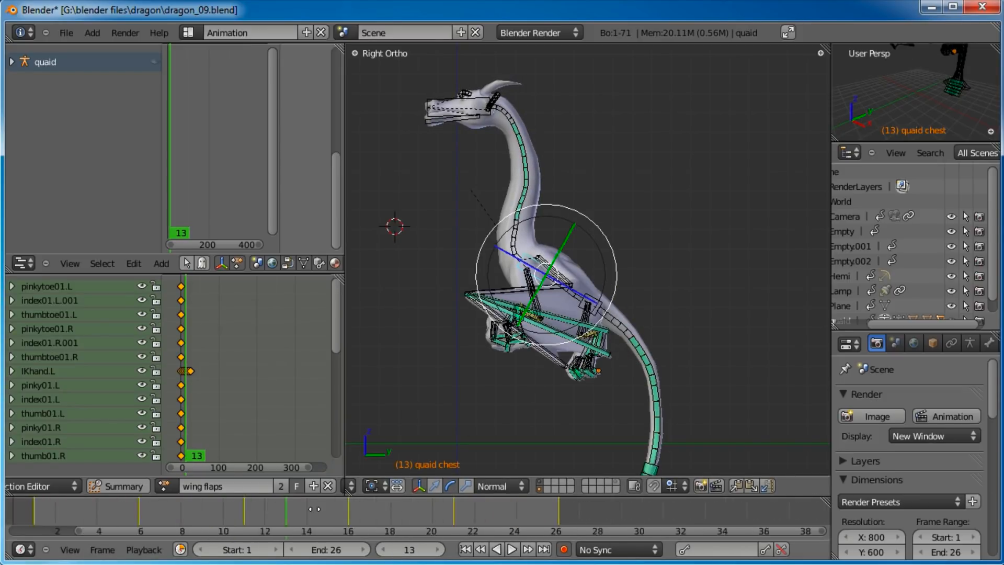
{"action": "middle_click_drag", "start_coordinate": [181, 398], "coordinate": [220, 303]}
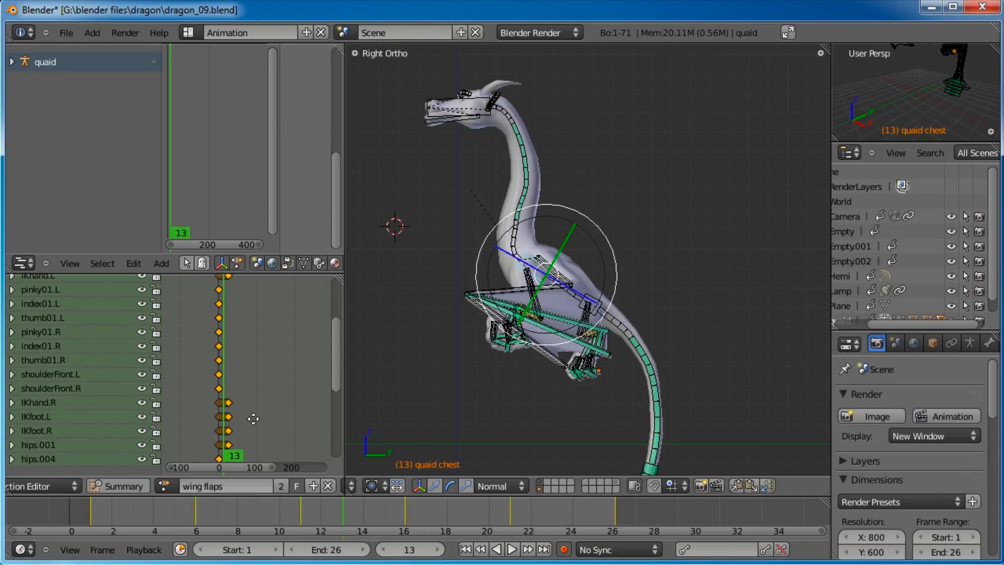
{"action": "middle_click_drag", "start_coordinate": [251, 419], "coordinate": [259, 346]}
{"action": "middle_click_drag", "start_coordinate": [236, 441], "coordinate": [240, 382]}
{"action": "scroll", "coordinate": [240, 382], "scroll_direction": "up", "scroll_amount": 18}
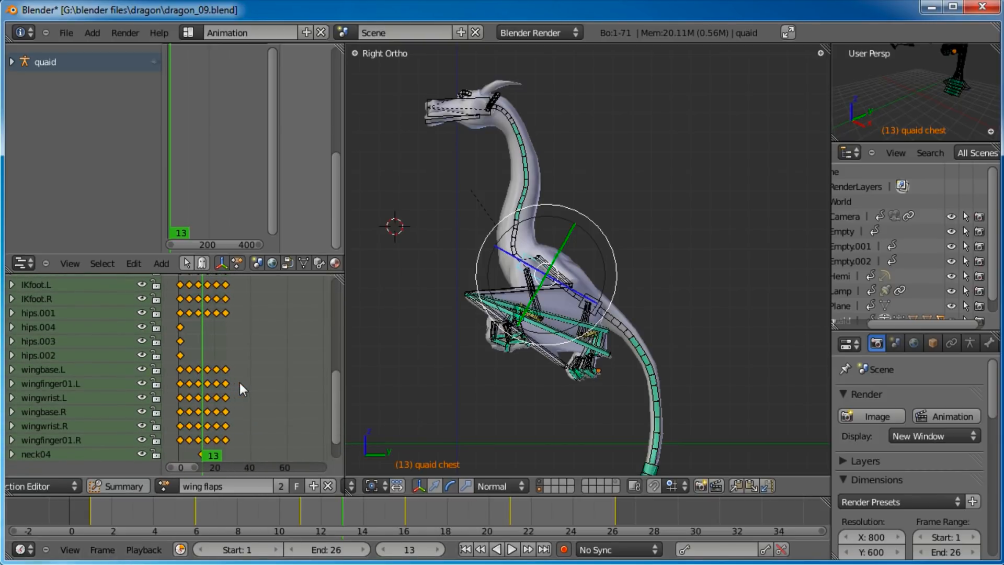
{"action": "middle_click_drag", "start_coordinate": [194, 454], "coordinate": [243, 383]}
{"action": "scroll", "coordinate": [252, 378], "scroll_direction": "up", "scroll_amount": 10}
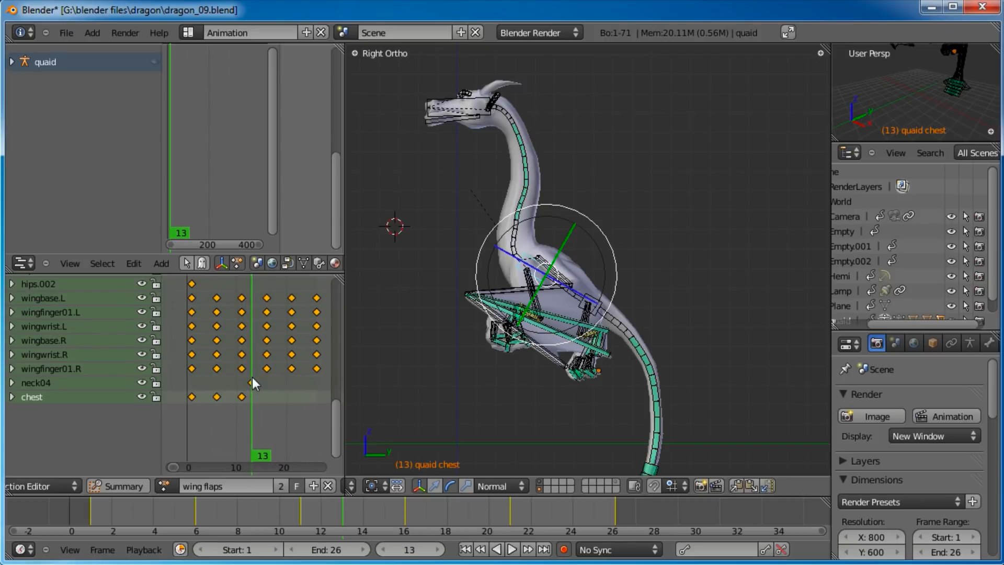
{"action": "right_click", "coordinate": [252, 382]}
{"action": "key", "text": "x"}
{"action": "left_click", "coordinate": [291, 410]}
{"action": "mouse_move", "coordinate": [258, 425]}
{"action": "left_mouse_down"}
{"action": "mouse_move", "coordinate": [203, 422]}
{"action": "mouse_move", "coordinate": [268, 421]}
{"action": "mouse_move", "coordinate": [180, 425]}
{"action": "mouse_move", "coordinate": [261, 426]}
{"action": "mouse_move", "coordinate": [215, 424]}
{"action": "mouse_move", "coordinate": [253, 423]}
{"action": "left_mouse_up"}
Step: Rotate the chest bone at frames 16 and 21 to bring the upper body back during the upstroke
{"action": "left_click_drag", "start_coordinate": [354, 514], "coordinate": [503, 515]}
{"action": "key", "text": "r"}
{"action": "left_click", "coordinate": [635, 216]}
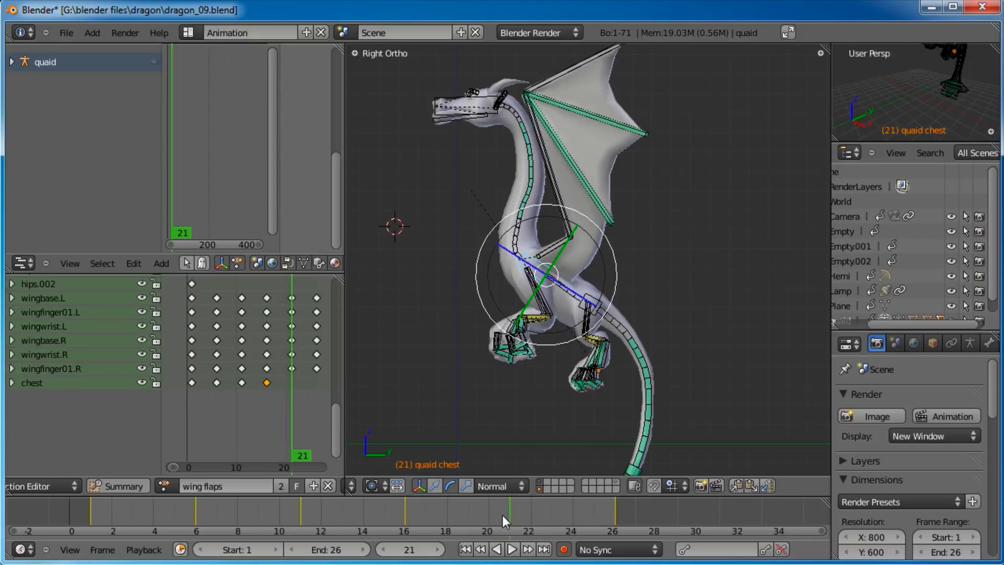
{"action": "key", "text": "r"}
{"action": "left_click", "coordinate": [660, 238]}
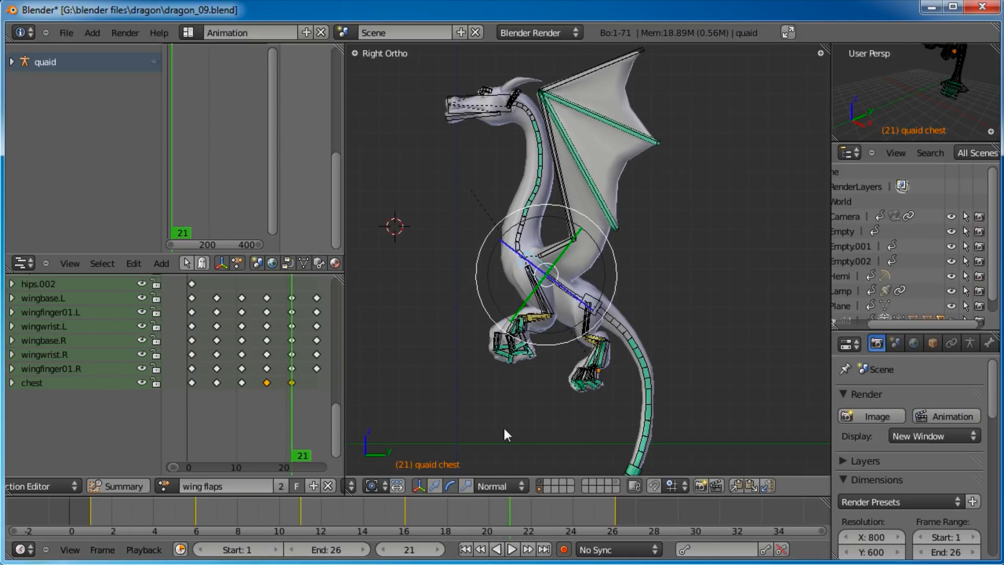
Step: Copy the chest pose from frame 1, paste it at frame 26, and scrub the cycle to check the loop
{"action": "left_click", "coordinate": [92, 510]}
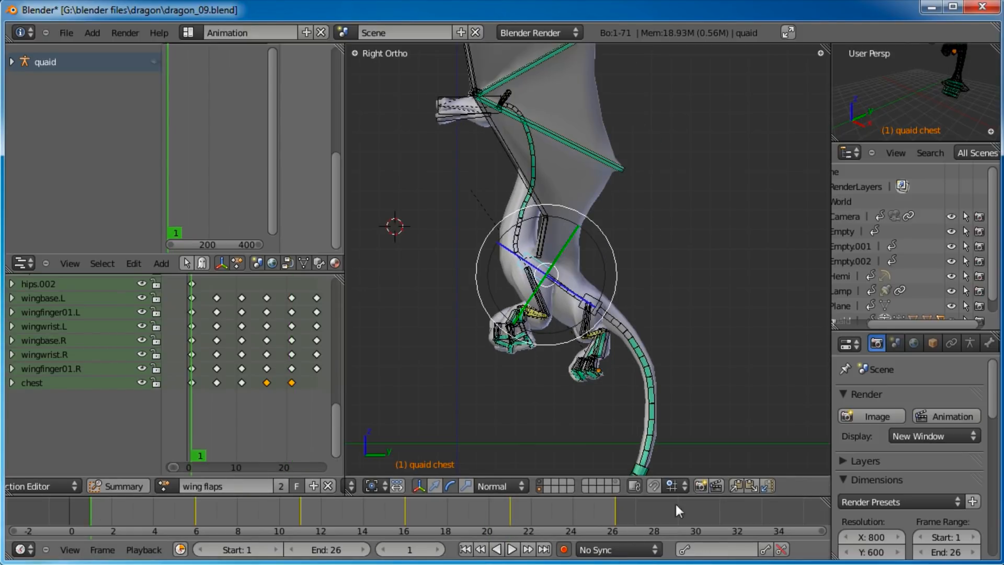
{"action": "left_click", "coordinate": [613, 517]}
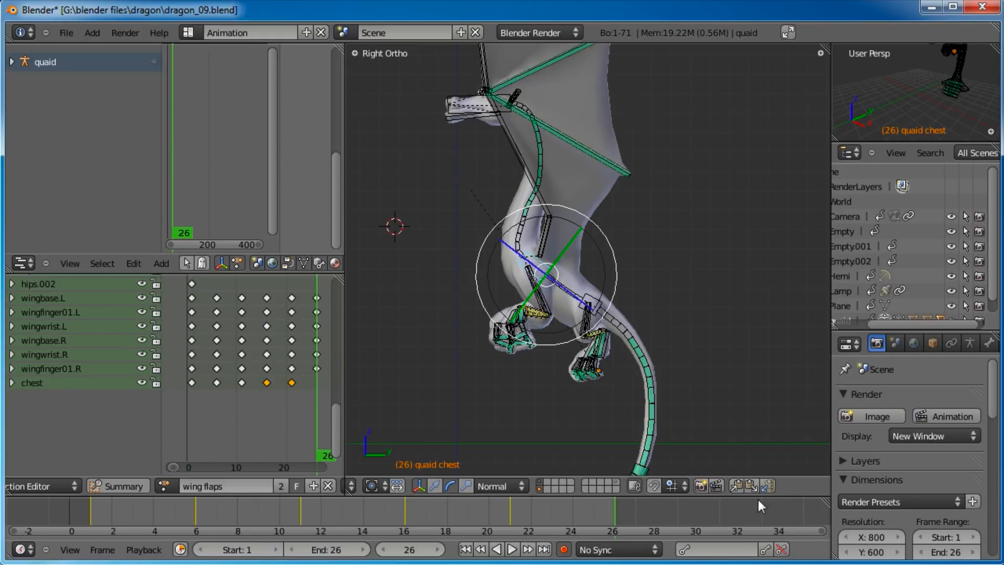
{"action": "left_click", "coordinate": [750, 485]}
{"action": "left_click_drag", "start_coordinate": [108, 509], "coordinate": [629, 484]}
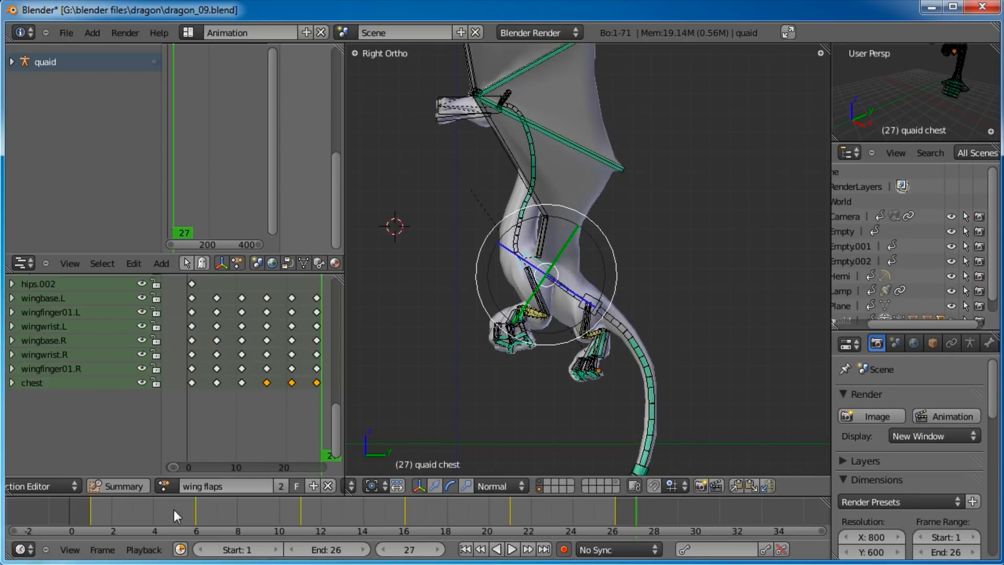
Step: Play back the wing flap cycle and examine it from the side, at an angle and from the front
{"action": "key", "text": "alt+a"}
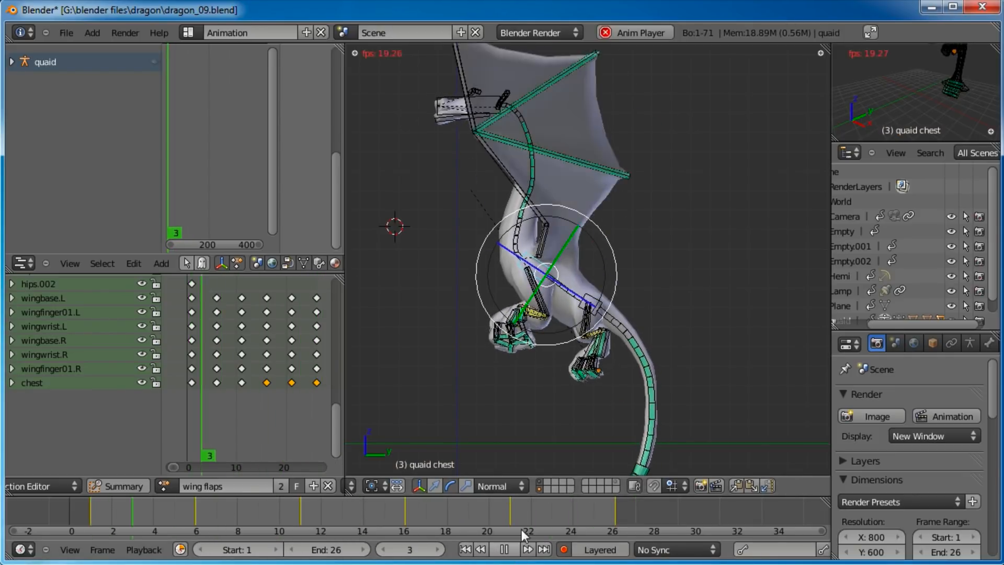
{"action": "scroll", "coordinate": [572, 268], "scroll_direction": "down", "scroll_amount": 5}
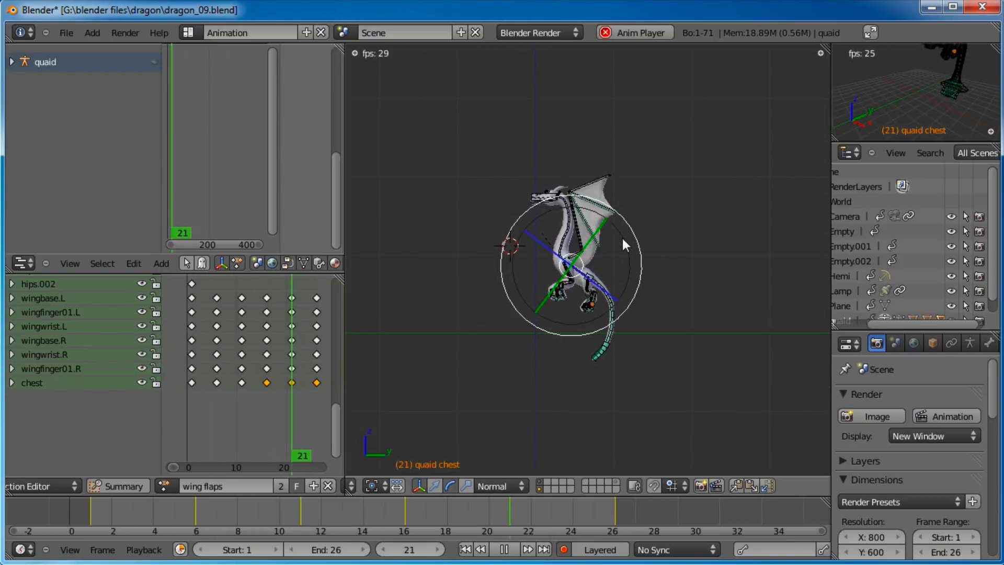
{"action": "scroll", "coordinate": [621, 237], "scroll_direction": "up", "scroll_amount": 6}
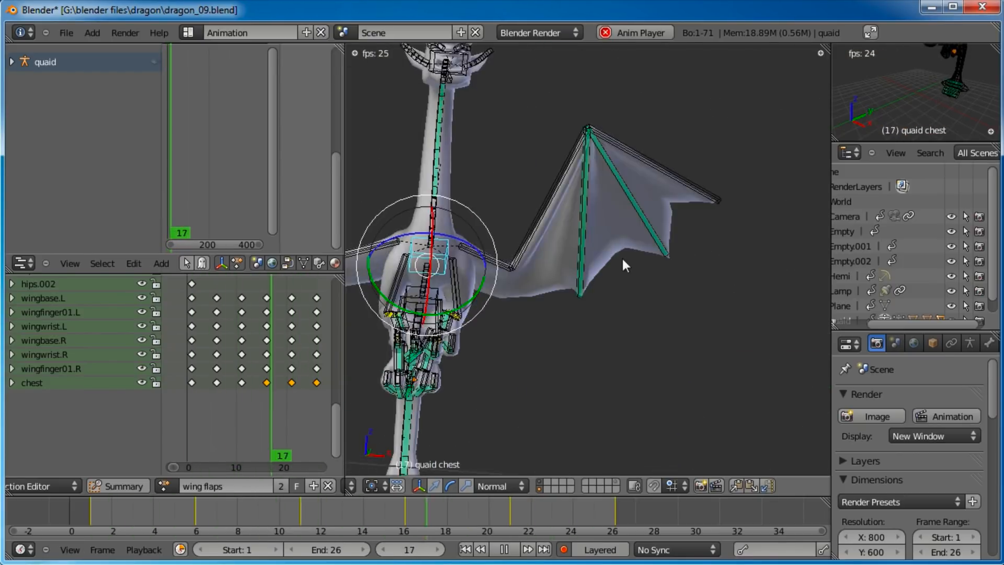
{"action": "scroll", "coordinate": [622, 259], "scroll_direction": "down", "scroll_amount": 6}
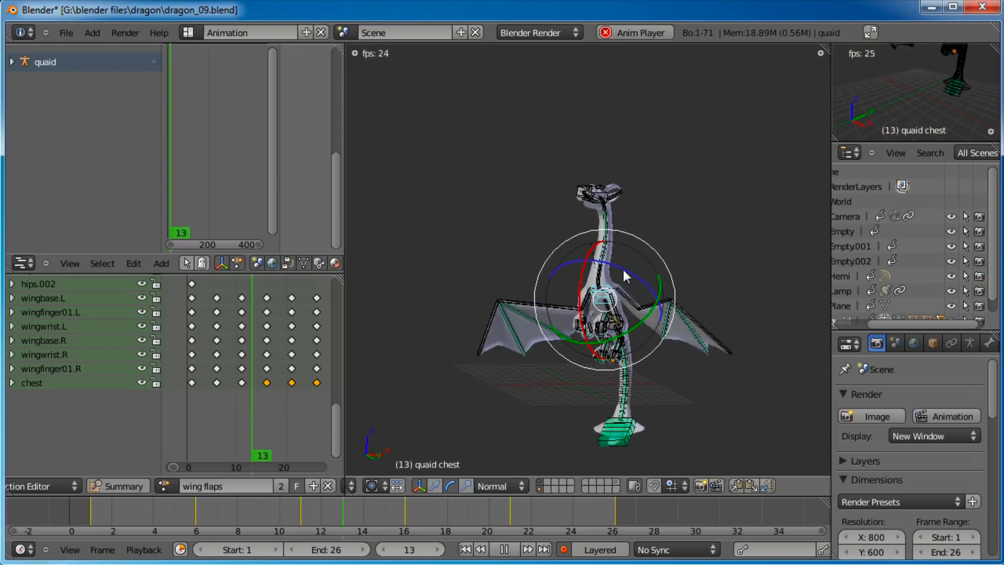
{"action": "key", "text": "KP_1"}
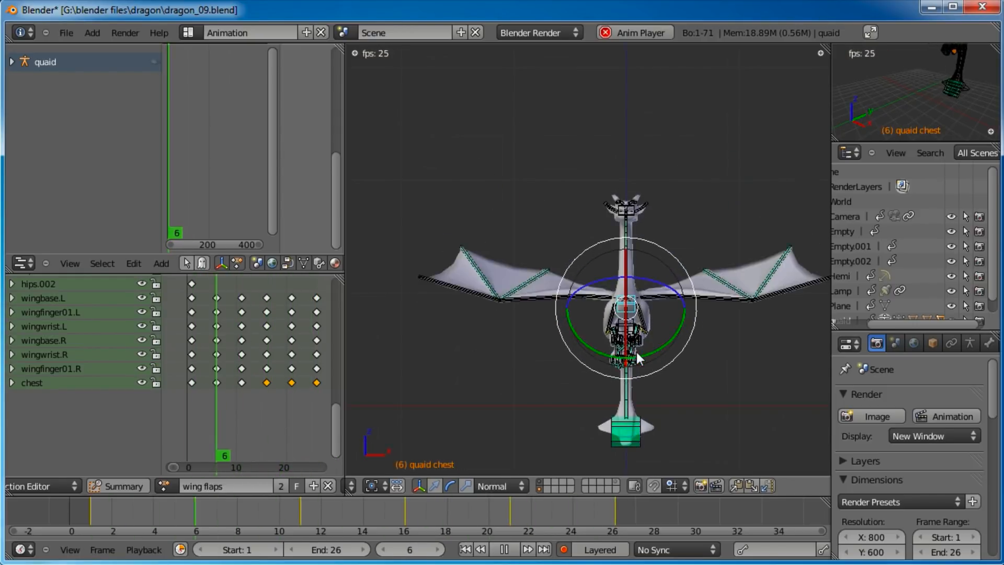
{"action": "scroll", "coordinate": [636, 353], "scroll_direction": "up", "scroll_amount": 10}
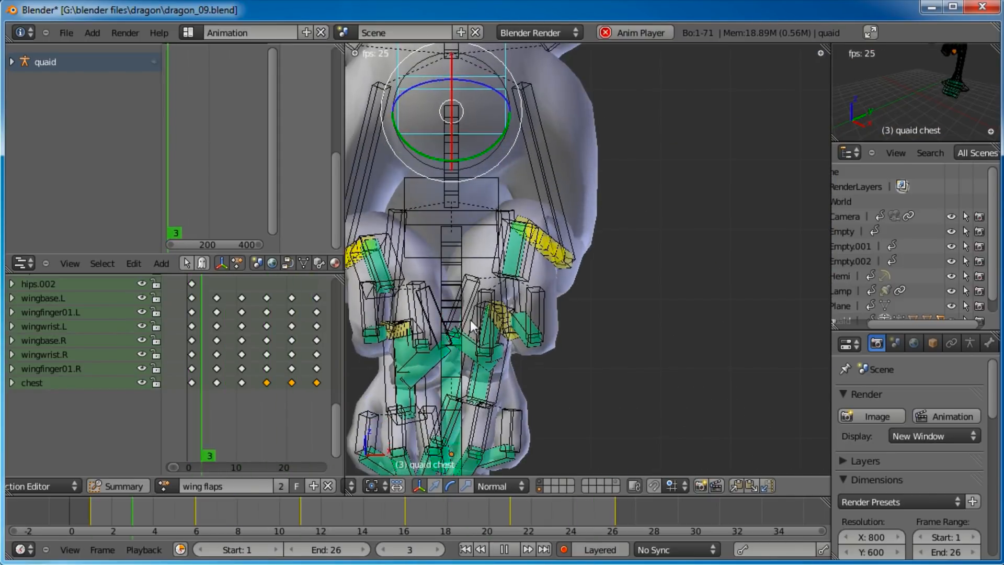
{"action": "left_click", "coordinate": [504, 549]}
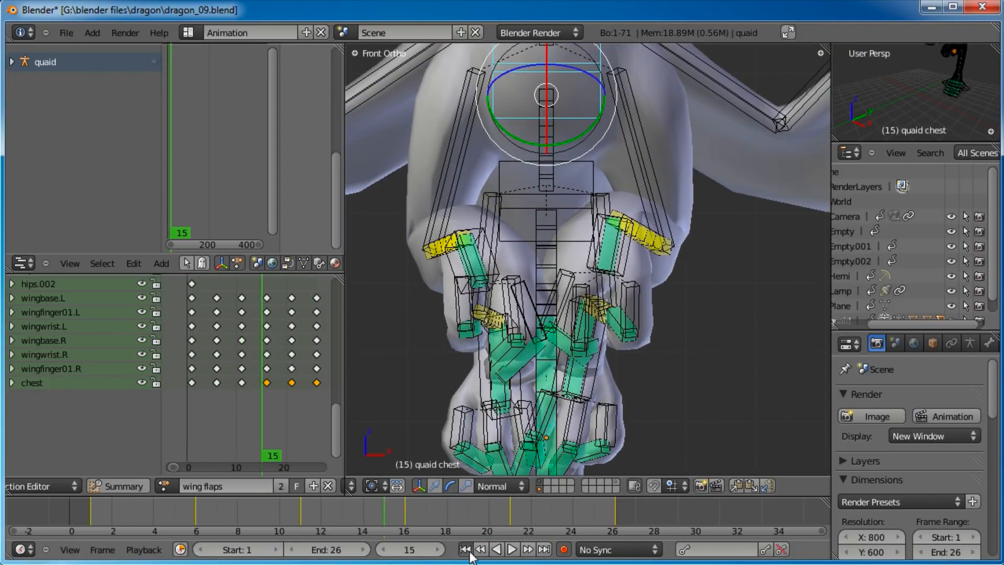
Step: Select the IKhand.R bone and move it slightly down at frame 6
{"action": "left_click_drag", "start_coordinate": [155, 519], "coordinate": [195, 524]}
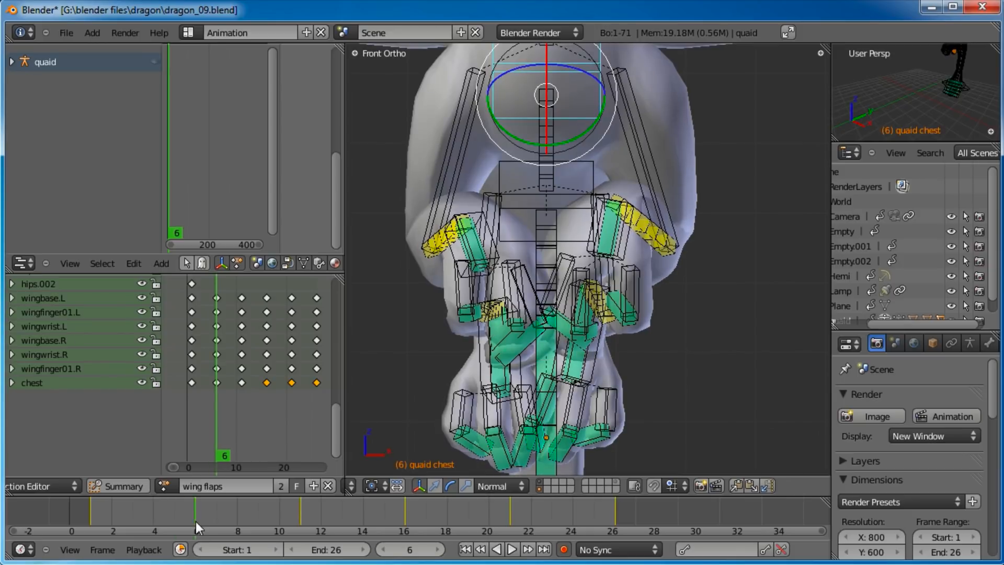
{"action": "right_click", "coordinate": [473, 210]}
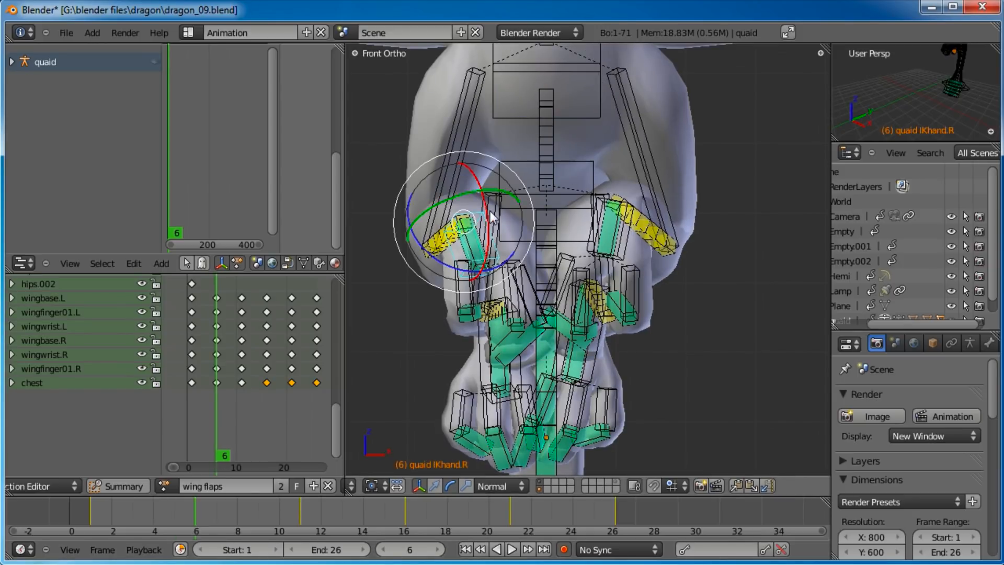
{"action": "key", "text": "g"}
{"action": "left_click", "coordinate": [490, 225]}
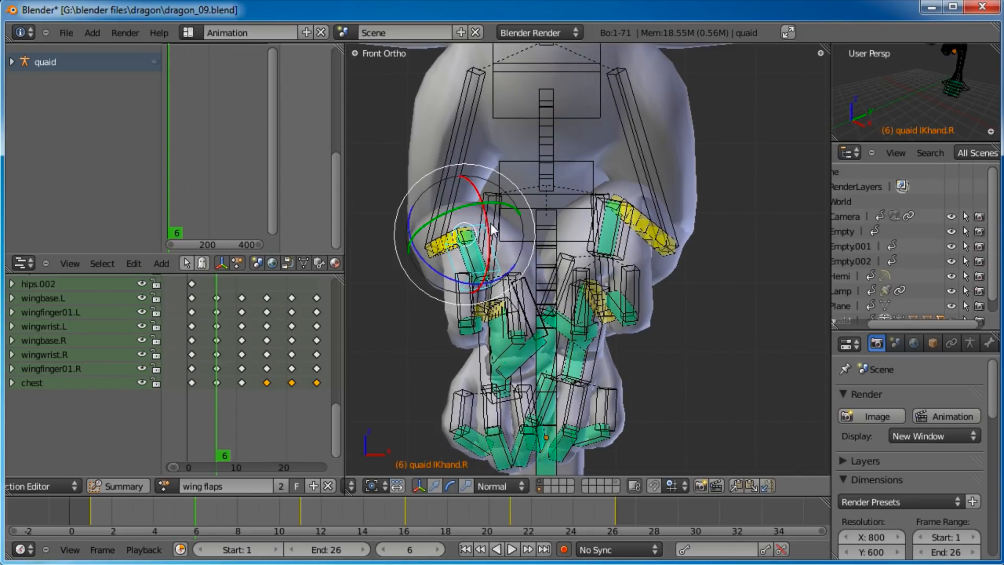
Step: Move the IKhand.R bone slightly on the key poses after frame 6 to offset the right hand's motion
{"action": "left_click_drag", "start_coordinate": [195, 519], "coordinate": [93, 517]}
{"action": "key", "text": "g"}
{"action": "left_click", "coordinate": [563, 340]}
{"action": "key", "text": "g"}
{"action": "left_click", "coordinate": [534, 359]}
{"action": "key", "text": "g"}
{"action": "left_click", "coordinate": [554, 439]}
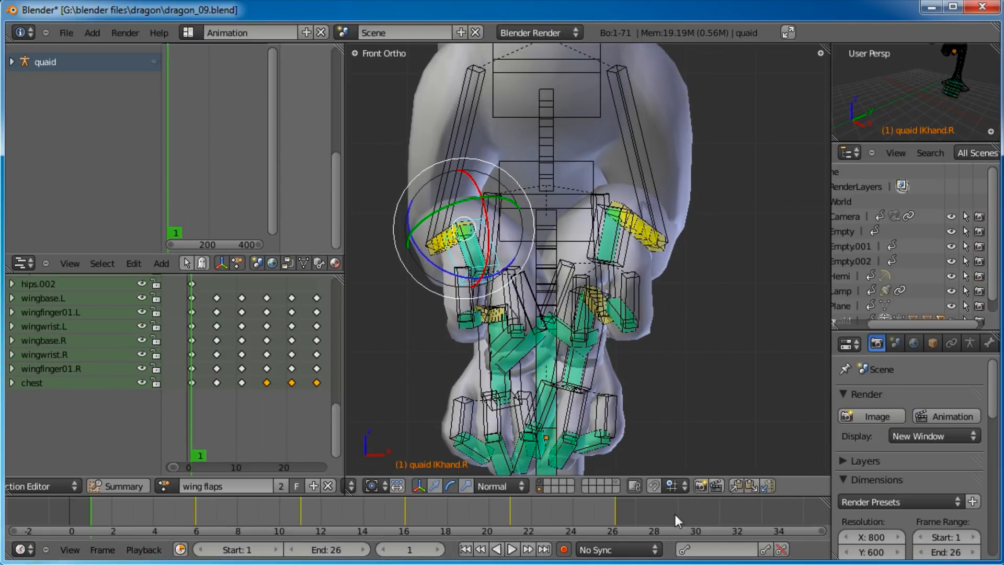
Step: Copy the IKhand.R pose from frame 1 to frame 26, and scrub the cycle to check the hand's loop
{"action": "left_click", "coordinate": [616, 513]}
{"action": "left_click", "coordinate": [143, 516]}
{"action": "left_click_drag", "start_coordinate": [143, 516], "coordinate": [654, 526]}
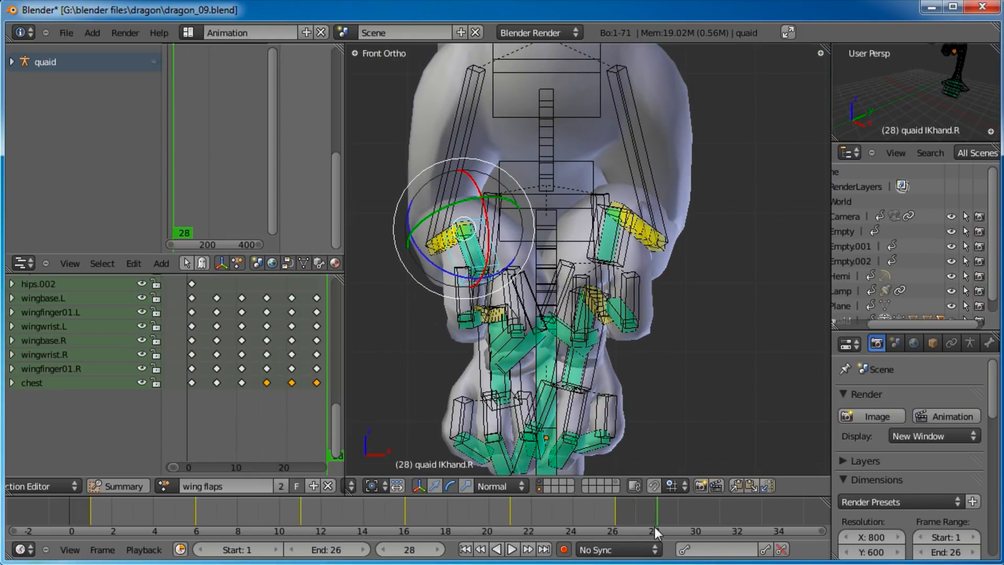
Step: Select the IKfoot.R bone, move it slightly down at frame 6 and reposition it slightly at frame 11
{"action": "right_click", "coordinate": [477, 367]}
{"action": "middle_click_drag", "start_coordinate": [560, 405], "coordinate": [576, 308], "text": "shift"}
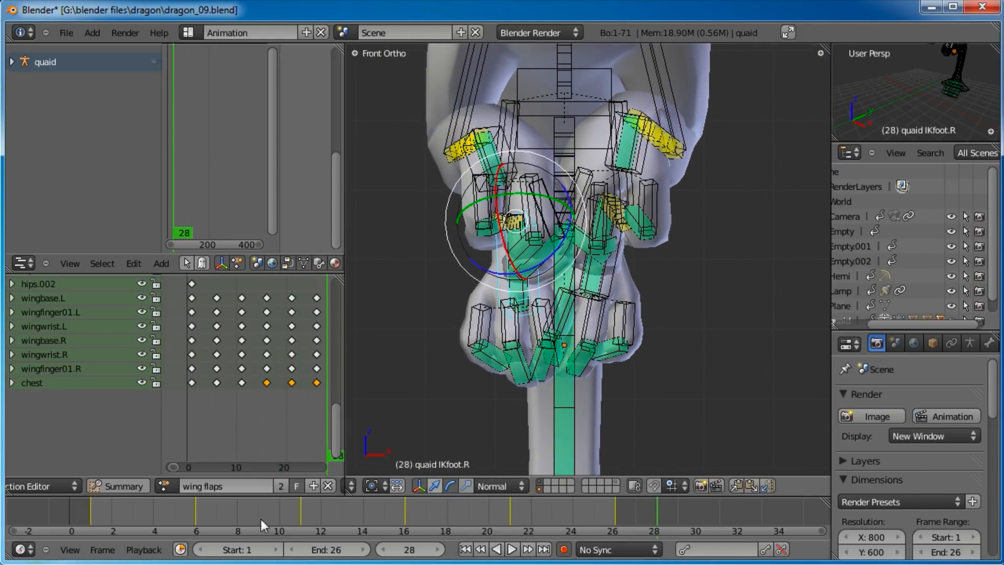
{"action": "left_click", "coordinate": [99, 515]}
{"action": "left_click_drag", "start_coordinate": [98, 510], "coordinate": [130, 514]}
{"action": "left_click", "coordinate": [196, 515]}
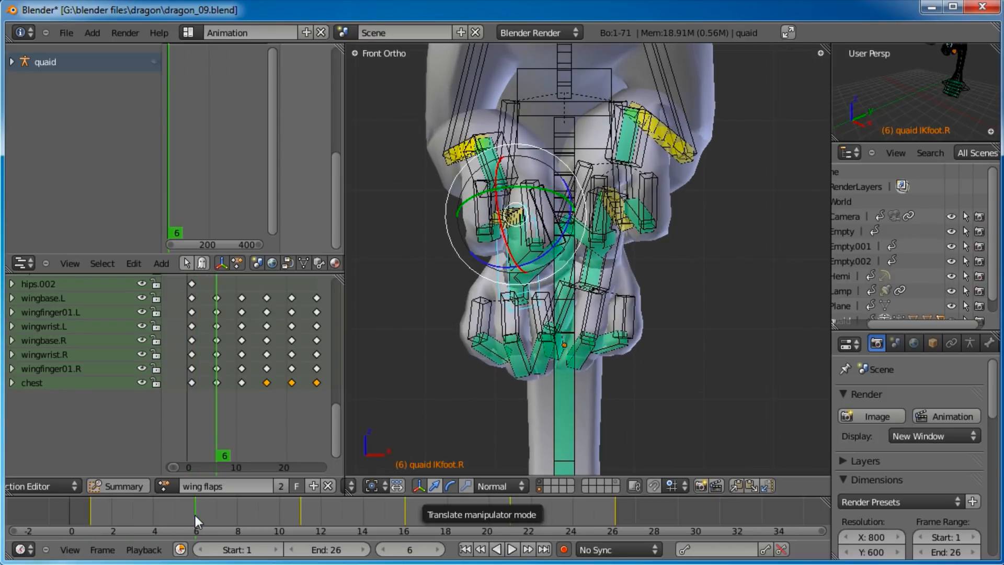
{"action": "key", "text": "g"}
{"action": "left_click", "coordinate": [547, 322]}
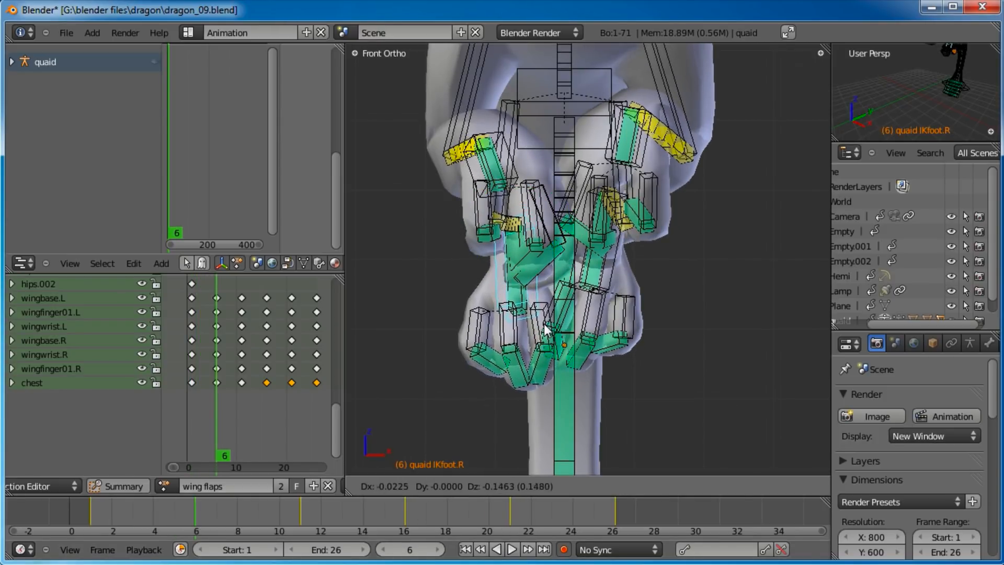
{"action": "left_click", "coordinate": [300, 514]}
{"action": "key", "text": "g"}
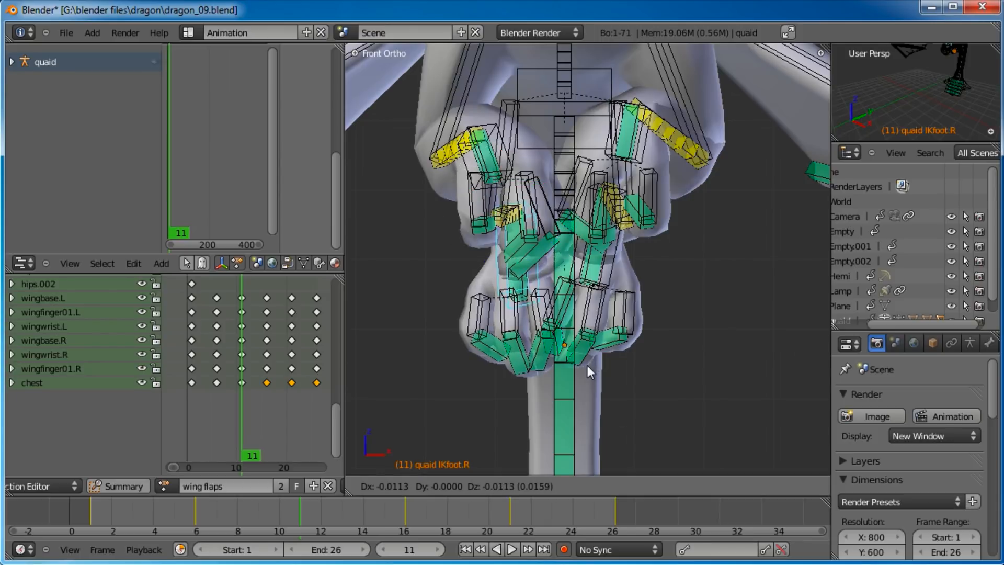
{"action": "left_click", "coordinate": [587, 369]}
Step: Move the IKfoot.R bone slightly at frames 16 and 21, and scrub the cycle to check the foot's motion
{"action": "left_click", "coordinate": [384, 516]}
{"action": "left_click", "coordinate": [403, 517]}
{"action": "key", "text": "g"}
{"action": "left_click", "coordinate": [642, 351]}
{"action": "left_click", "coordinate": [501, 515]}
{"action": "key", "text": "g"}
{"action": "left_click", "coordinate": [523, 470]}
{"action": "left_click_drag", "start_coordinate": [140, 503], "coordinate": [651, 522]}
{"action": "middle_click_drag", "start_coordinate": [654, 407], "coordinate": [572, 311]}
{"action": "left_click_drag", "start_coordinate": [118, 506], "coordinate": [550, 528]}
{"action": "scroll", "coordinate": [608, 271], "scroll_direction": "down", "scroll_amount": 4}
{"action": "middle_click_drag", "start_coordinate": [608, 271], "coordinate": [594, 194]}
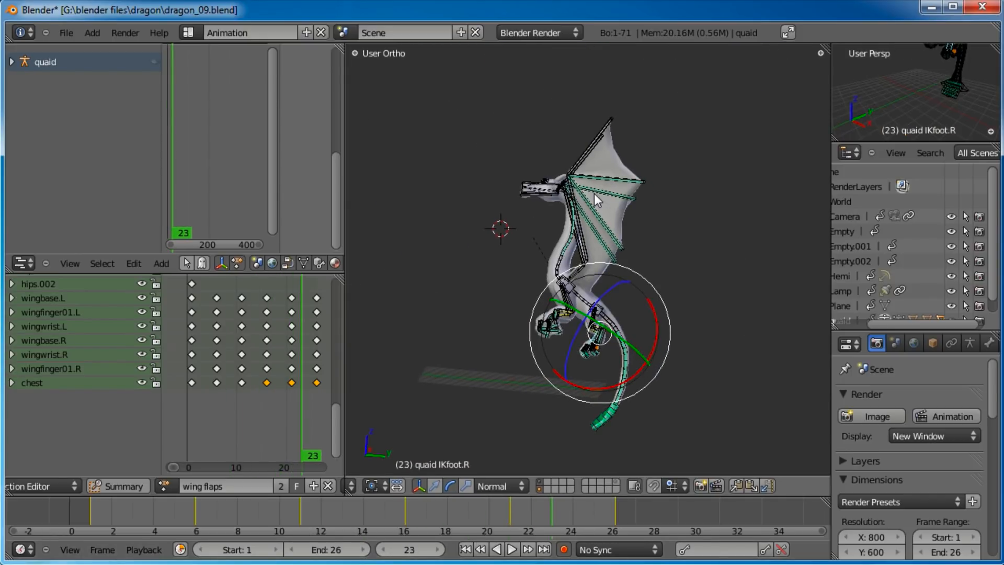
Step: Select the head and the neck01 to neck04 bones in side view and insert a keyframe for them at frame 1
{"action": "key", "text": "KP_3"}
{"action": "scroll", "coordinate": [569, 190], "scroll_direction": "up", "scroll_amount": 3}
{"action": "middle_click_drag", "start_coordinate": [605, 347], "coordinate": [603, 277], "text": "shift"}
{"action": "scroll", "coordinate": [600, 271], "scroll_direction": "down", "scroll_amount": 1}
{"action": "middle_click_drag", "start_coordinate": [526, 172], "coordinate": [554, 278], "text": "shift"}
{"action": "right_click", "coordinate": [567, 344]}
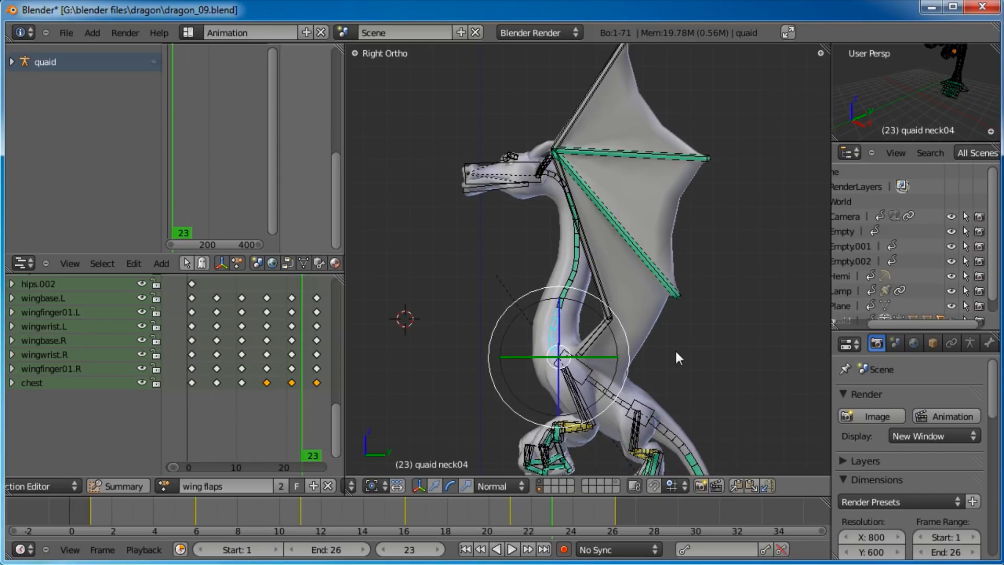
{"action": "right_click", "coordinate": [520, 163], "text": "shift"}
{"action": "right_click", "coordinate": [565, 273], "text": "shift"}
{"action": "right_click", "coordinate": [568, 222], "text": "shift"}
{"action": "right_click", "coordinate": [550, 180], "text": "shift"}
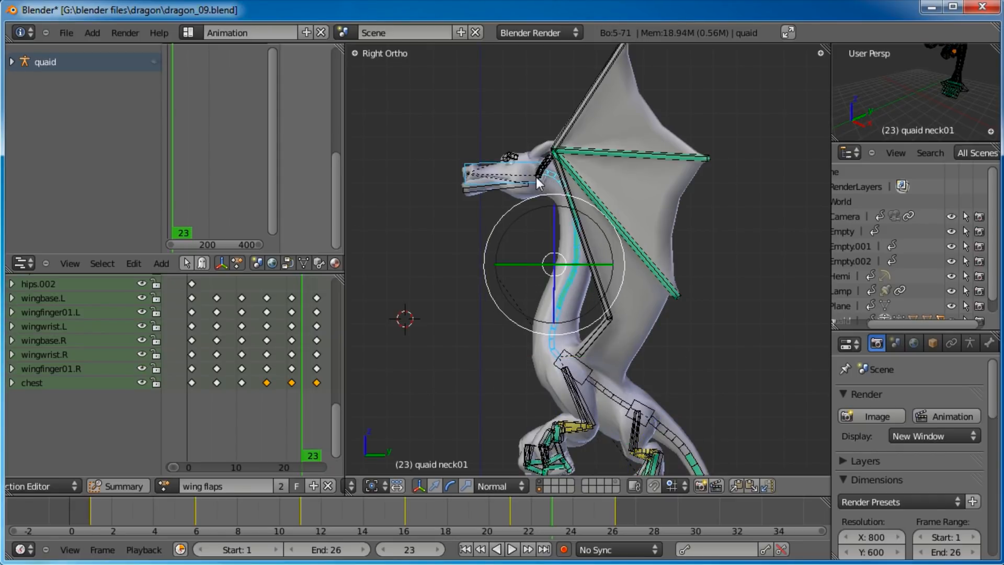
{"action": "left_click", "coordinate": [465, 549]}
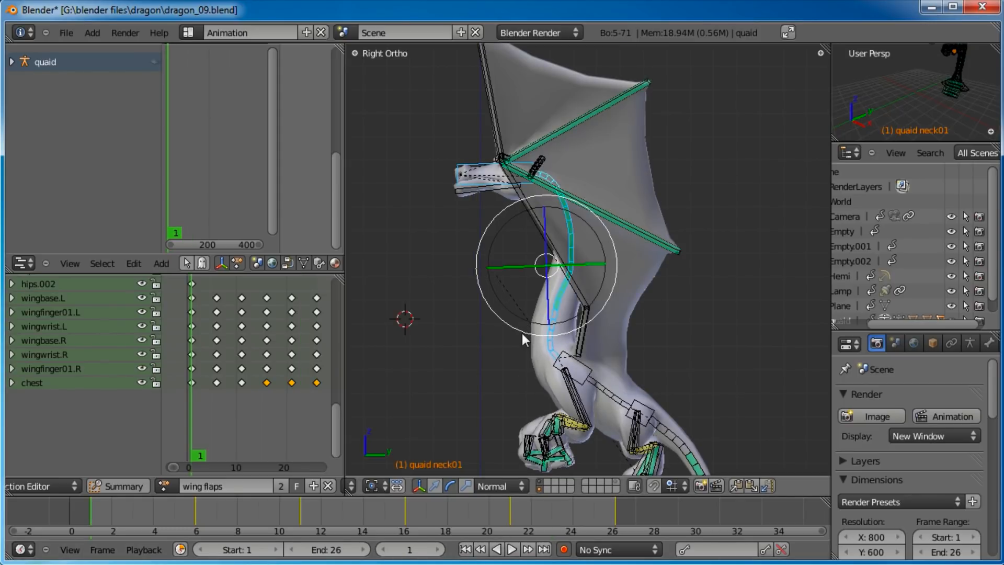
{"action": "key", "text": "i"}
{"action": "left_click", "coordinate": [522, 334]}
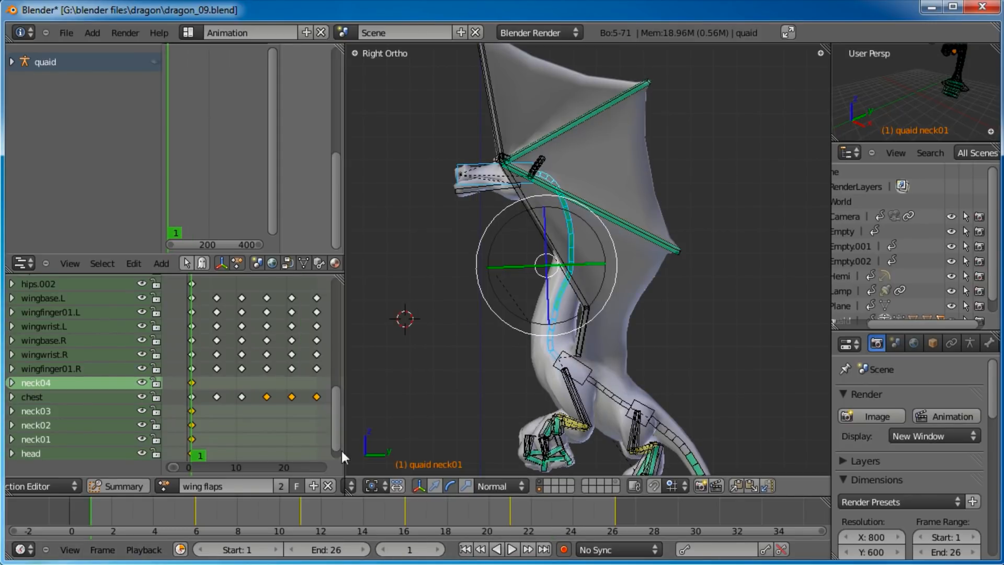
Step: Scrub the cycle, and select both IKhand bones, both IKfoot bones and the hips bone together
{"action": "left_click_drag", "start_coordinate": [118, 517], "coordinate": [426, 515]}
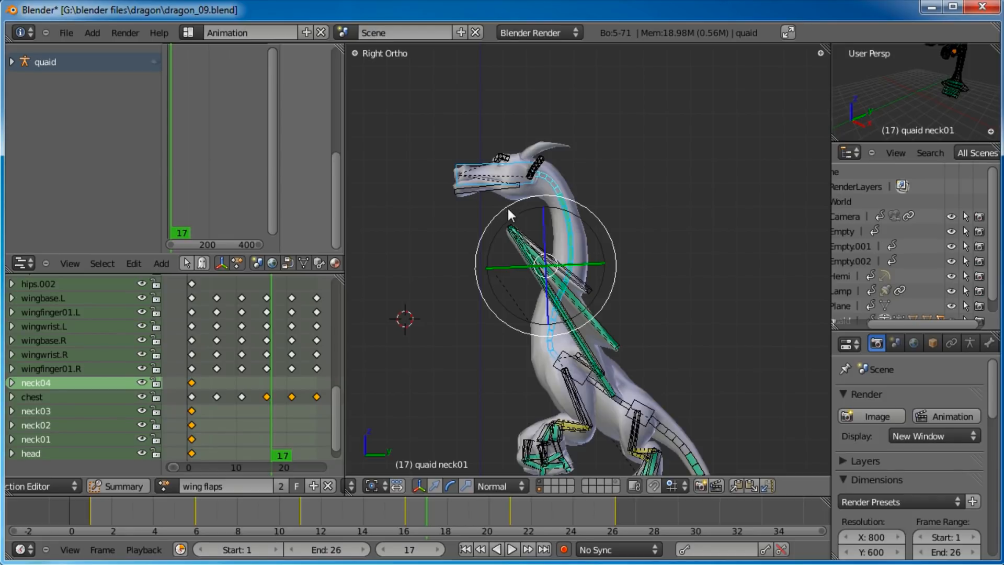
{"action": "scroll", "coordinate": [532, 228], "scroll_direction": "down", "scroll_amount": 2}
{"action": "middle_click_drag", "start_coordinate": [624, 318], "coordinate": [591, 269], "text": "shift"}
{"action": "middle_click_drag", "start_coordinate": [631, 376], "coordinate": [632, 319], "text": "shift"}
{"action": "scroll", "coordinate": [632, 319], "scroll_direction": "up", "scroll_amount": 3}
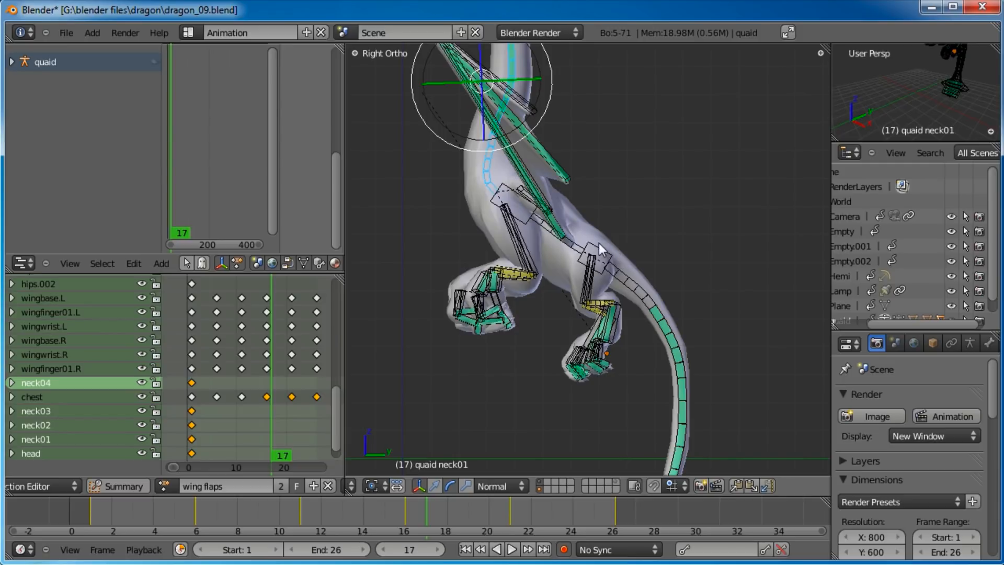
{"action": "scroll", "coordinate": [598, 243], "scroll_direction": "up", "scroll_amount": 3}
{"action": "middle_click_drag", "start_coordinate": [529, 300], "coordinate": [604, 306], "text": "shift"}
{"action": "right_click", "coordinate": [469, 291]}
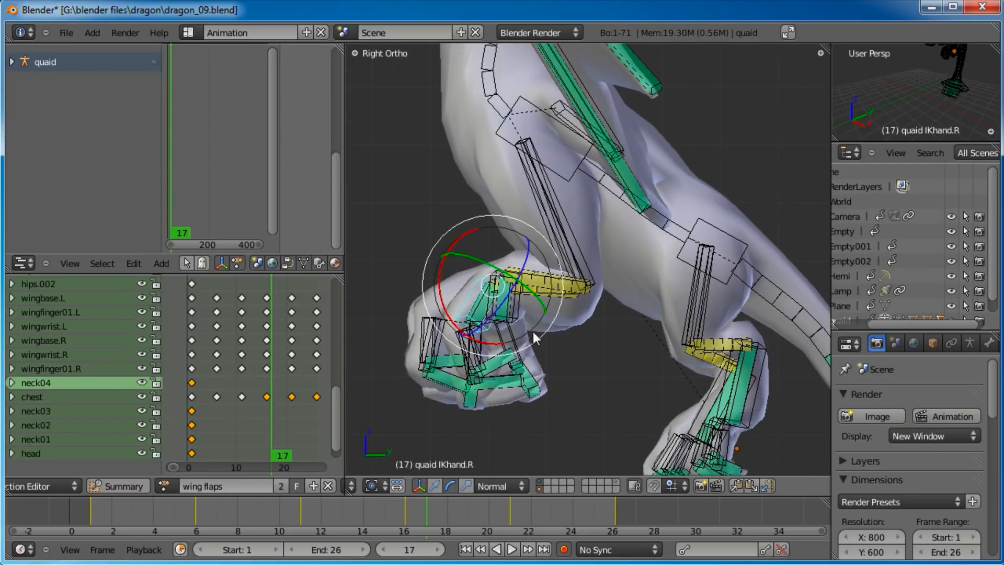
{"action": "right_click", "coordinate": [529, 314], "text": "shift"}
{"action": "right_click", "coordinate": [708, 397], "text": "shift"}
{"action": "right_click", "coordinate": [736, 293], "text": "shift"}
{"action": "right_click", "coordinate": [735, 224], "text": "shift"}
{"action": "key", "text": "Home"}
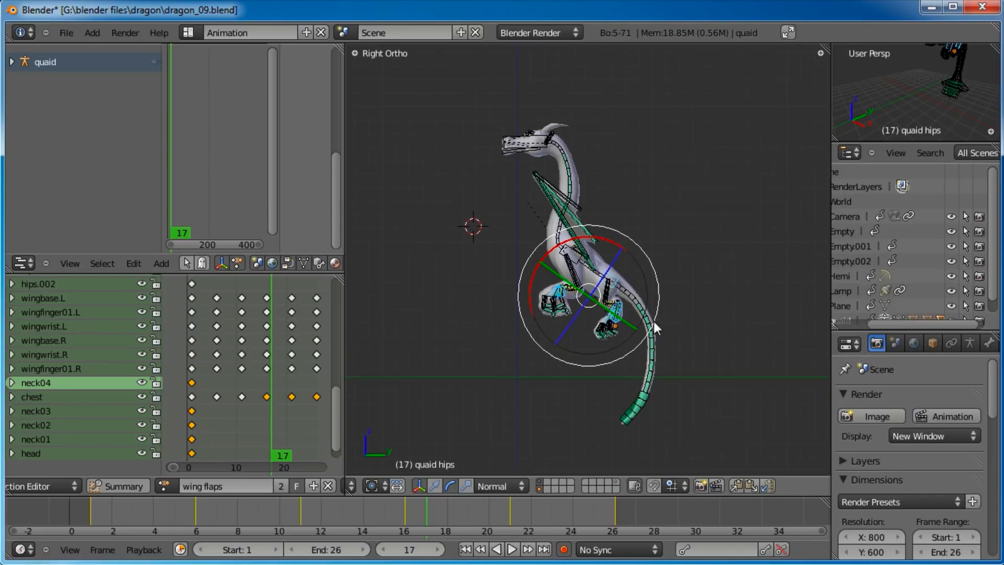
{"action": "key", "text": "g"}
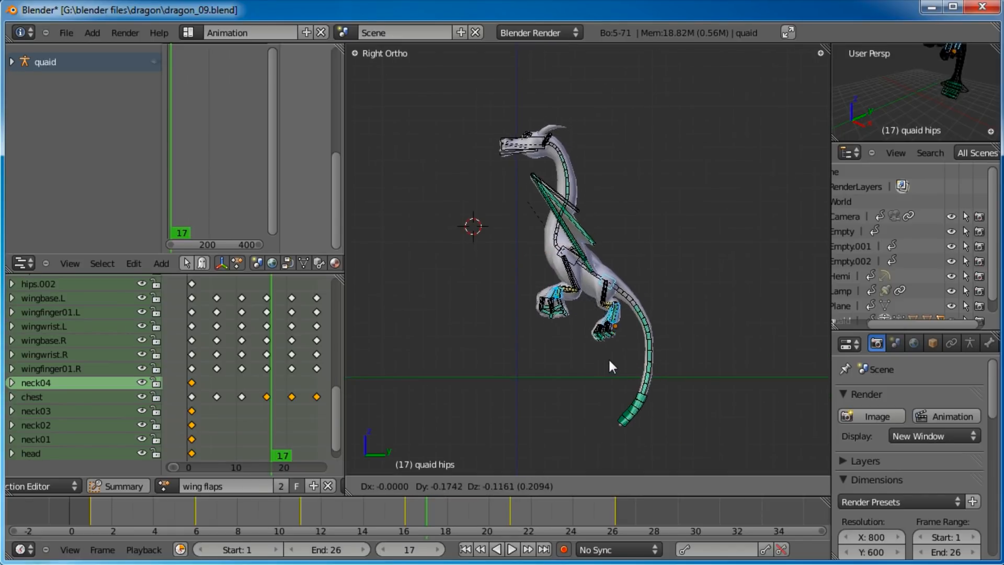
{"action": "left_click", "coordinate": [604, 353]}
{"action": "left_click_drag", "start_coordinate": [164, 516], "coordinate": [89, 523]}
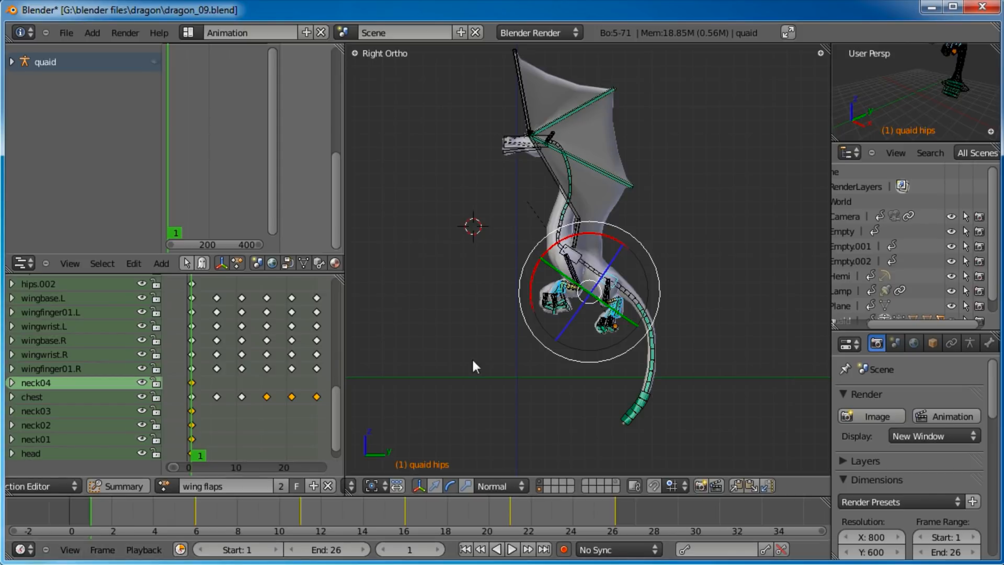
Step: Raise the selected hips, hand and foot bones slightly at frames 6 and 11 to lift the body on the downstroke
{"action": "left_click", "coordinate": [112, 517]}
{"action": "left_click_drag", "start_coordinate": [111, 516], "coordinate": [193, 526]}
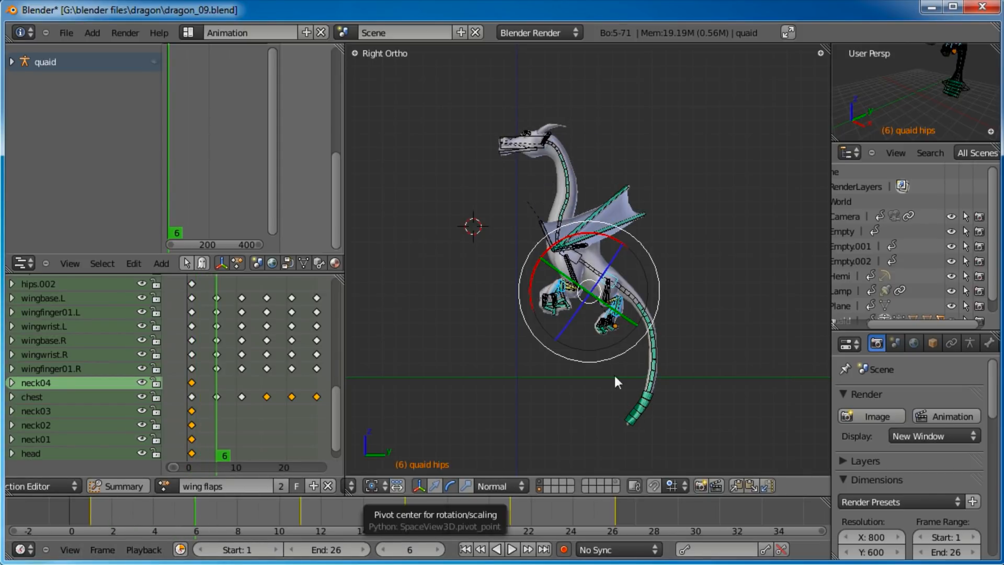
{"action": "key", "text": "g"}
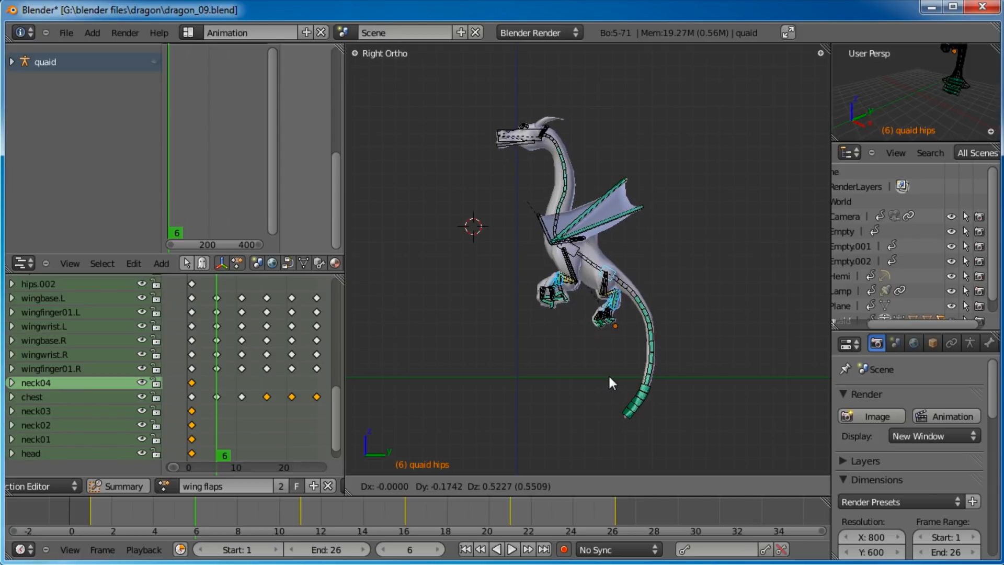
{"action": "left_click", "coordinate": [608, 374]}
{"action": "left_click_drag", "start_coordinate": [217, 523], "coordinate": [299, 529]}
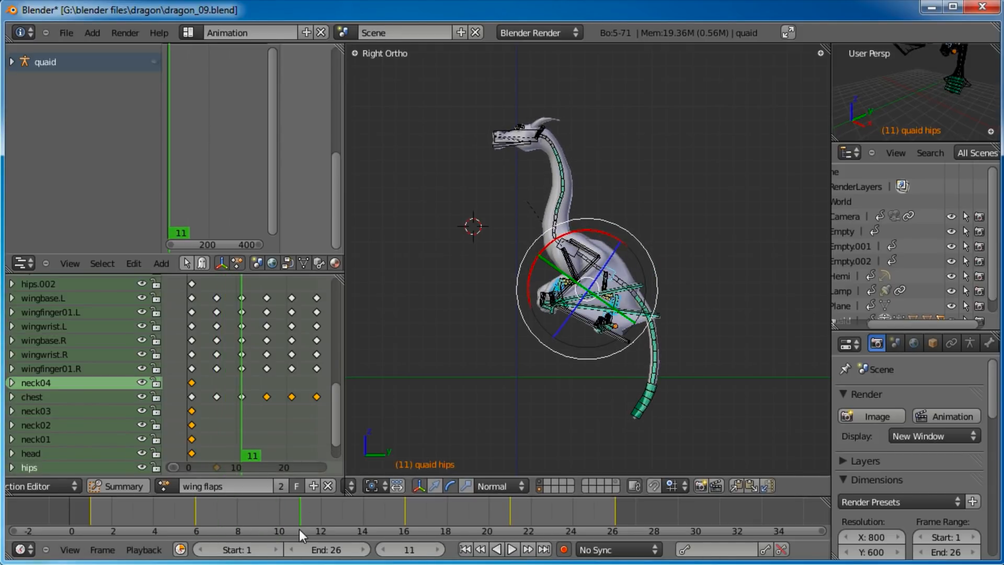
{"action": "key", "text": "g"}
{"action": "left_click", "coordinate": [588, 402]}
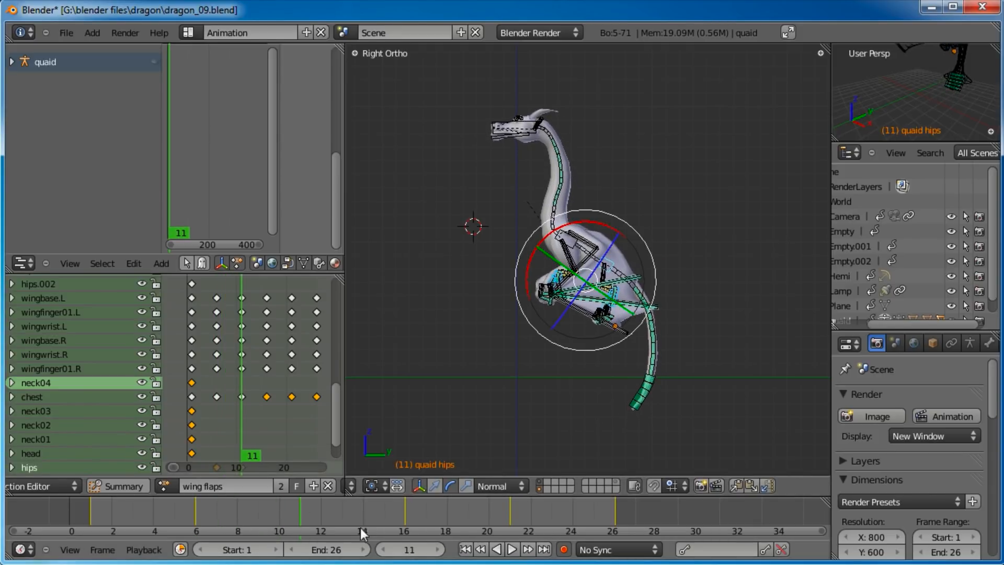
Step: Lower the selected hips, hand and foot bones at frames 16 and 21 so the body sinks on the upstroke
{"action": "left_click_drag", "start_coordinate": [306, 512], "coordinate": [509, 526]}
{"action": "key", "text": "g"}
{"action": "left_click", "coordinate": [667, 249]}
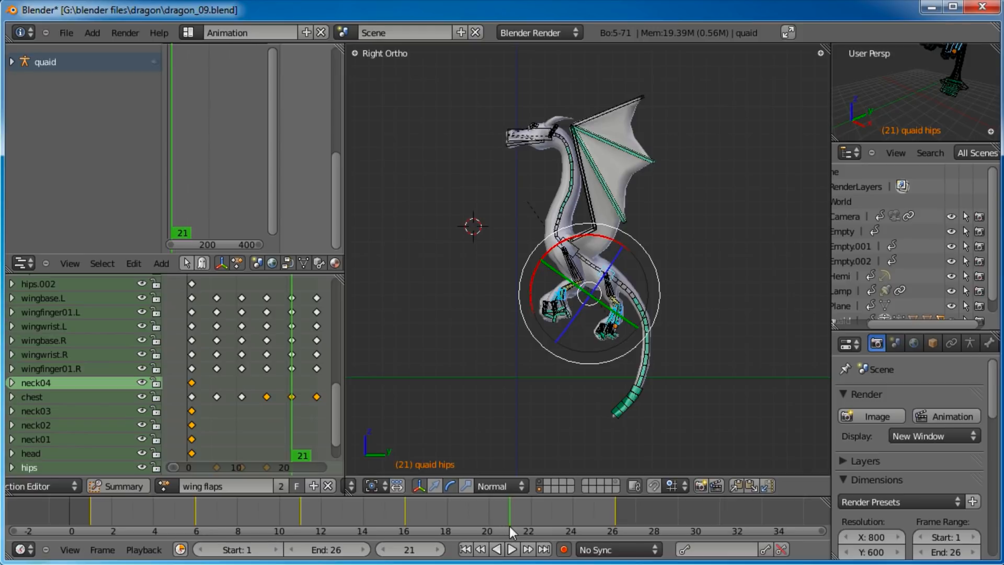
{"action": "key", "text": "g"}
{"action": "left_click", "coordinate": [620, 331]}
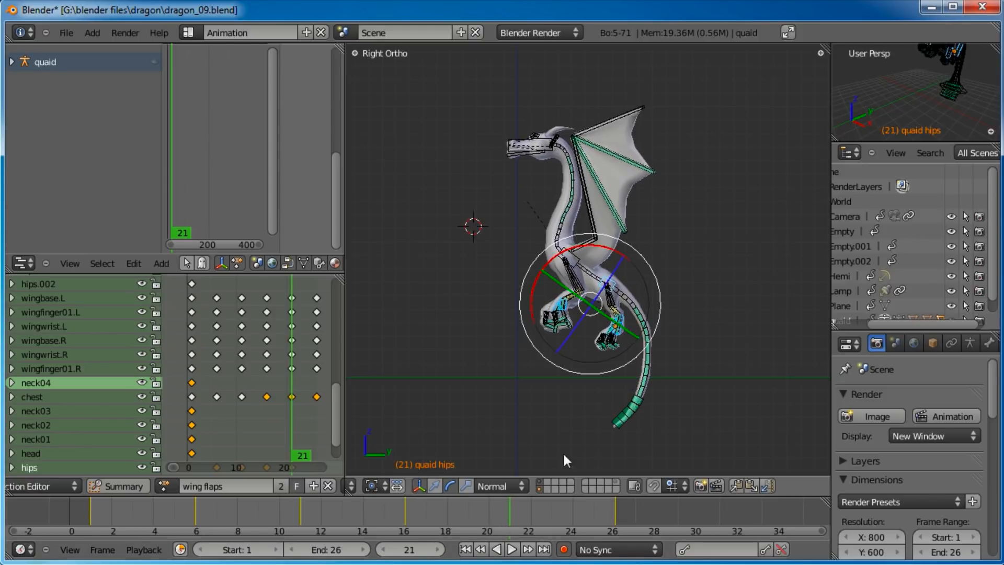
Step: Copy the selected bones' pose from frame 1 to frame 26 to close the body motion loop
{"action": "left_click_drag", "start_coordinate": [516, 517], "coordinate": [102, 510]}
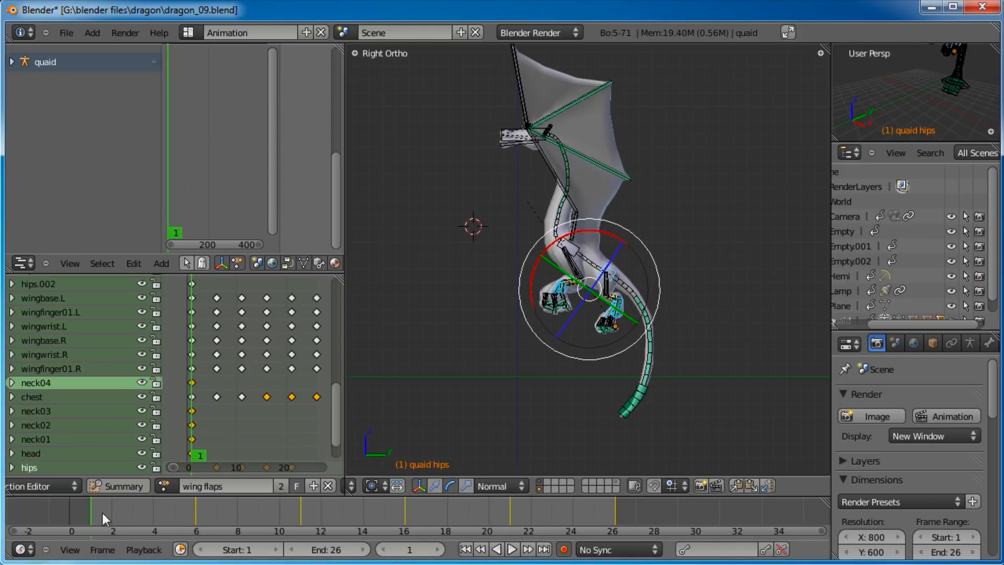
{"action": "left_click", "coordinate": [613, 510]}
{"action": "left_click", "coordinate": [748, 484]}
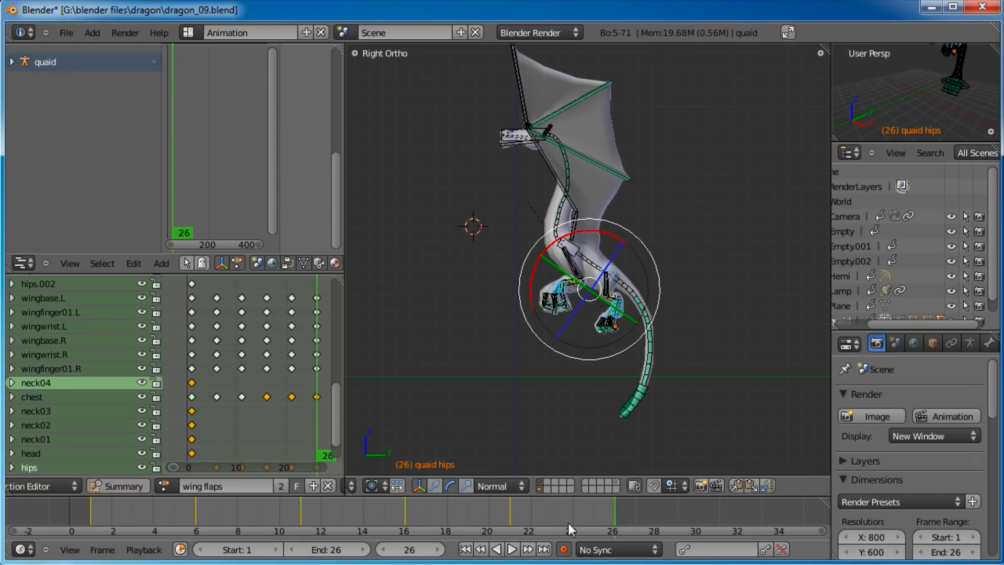
{"action": "left_click_drag", "start_coordinate": [513, 509], "coordinate": [614, 526]}
Step: Play back the cycle from several angles, and scrub it in side view to examine the body and leg motion
{"action": "left_click", "coordinate": [464, 549]}
{"action": "left_click", "coordinate": [512, 549]}
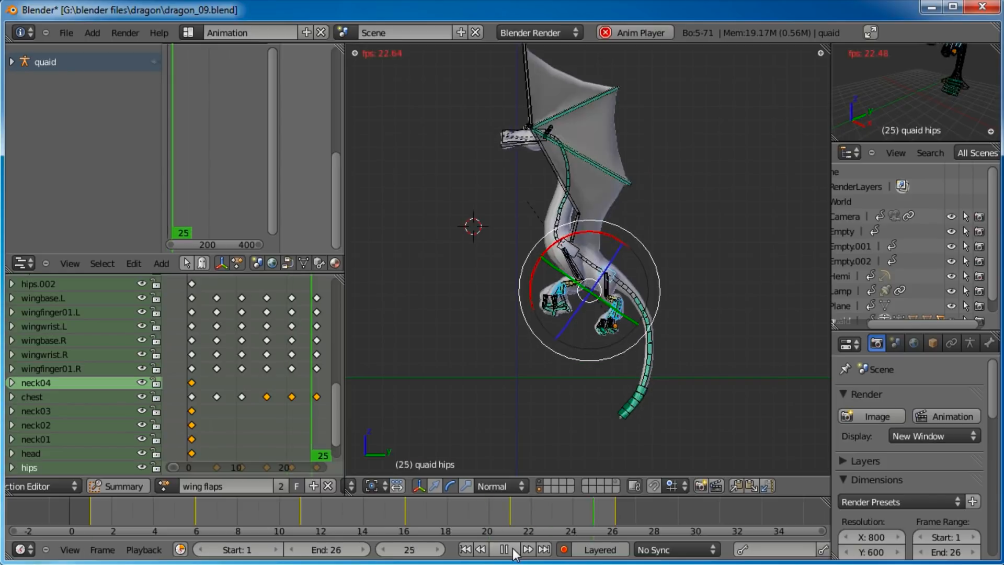
{"action": "middle_click_drag", "start_coordinate": [482, 220], "coordinate": [607, 225]}
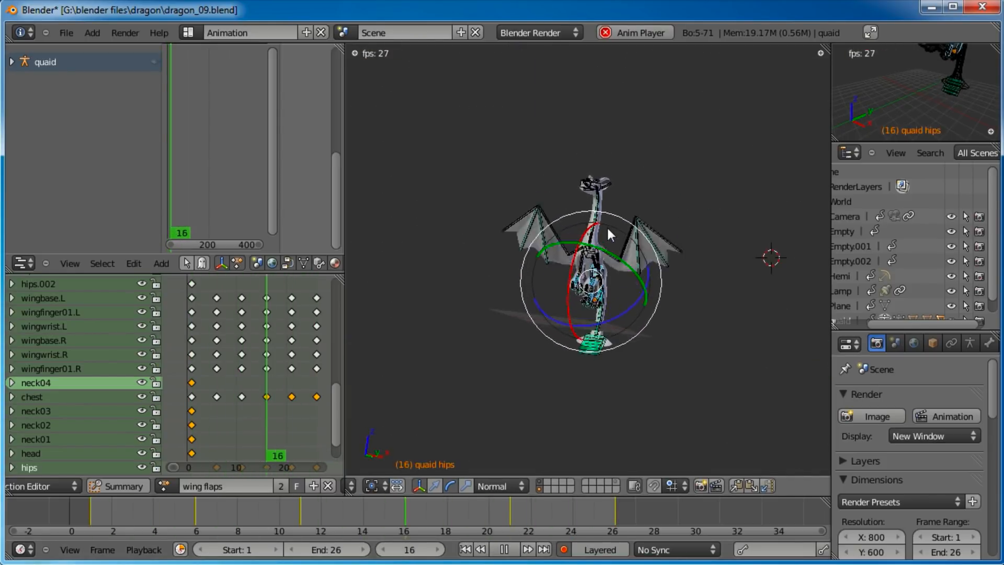
{"action": "mouse_move", "coordinate": [607, 228]}
{"action": "middle_mouse_down"}
{"action": "mouse_move", "coordinate": [677, 259]}
{"action": "mouse_move", "coordinate": [620, 237]}
{"action": "middle_mouse_up"}
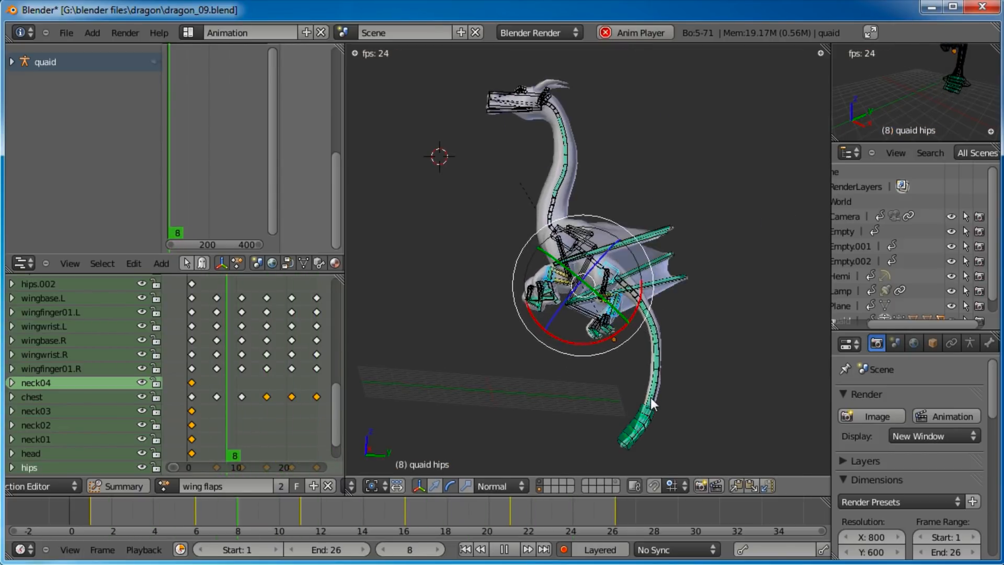
{"action": "key", "text": "alt+a"}
{"action": "scroll", "coordinate": [585, 398], "scroll_direction": "up", "scroll_amount": 3}
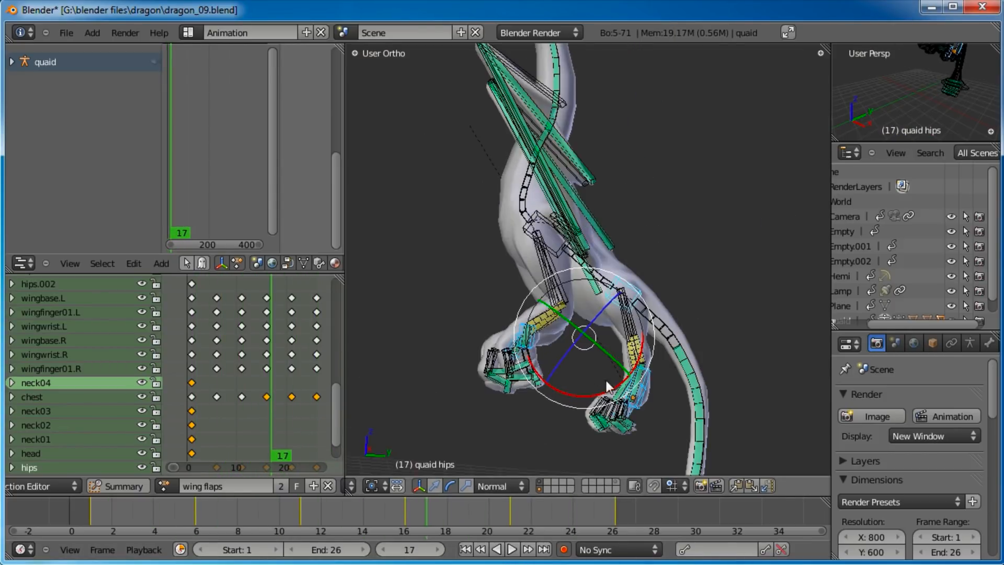
{"action": "key", "text": "KP_3"}
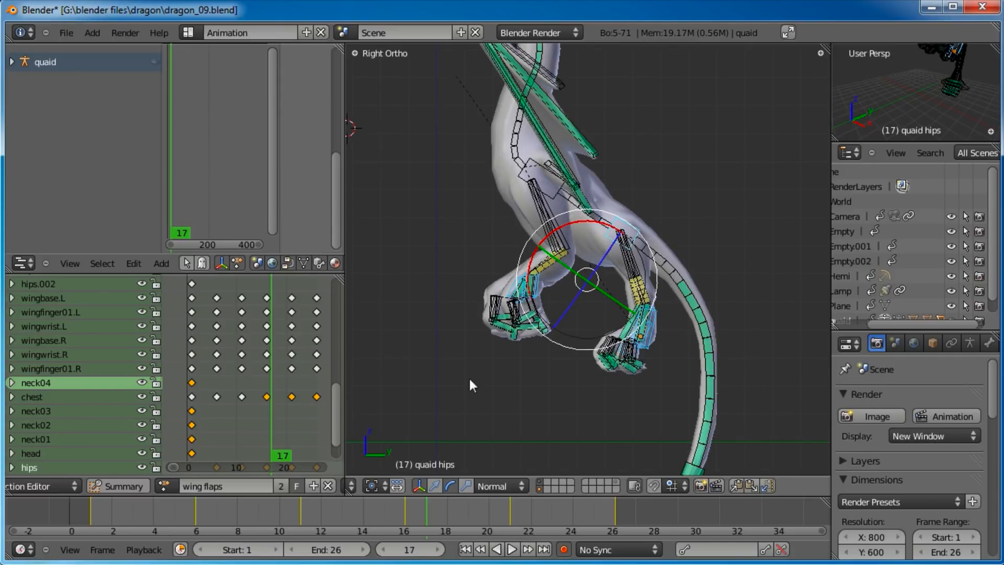
{"action": "left_click_drag", "start_coordinate": [95, 510], "coordinate": [619, 532]}
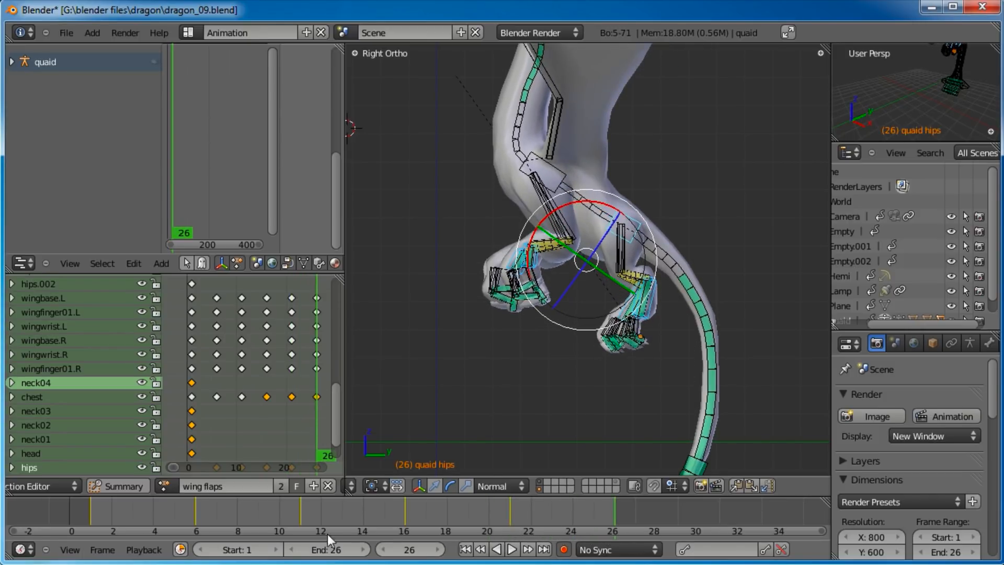
{"action": "left_click_drag", "start_coordinate": [104, 505], "coordinate": [454, 532]}
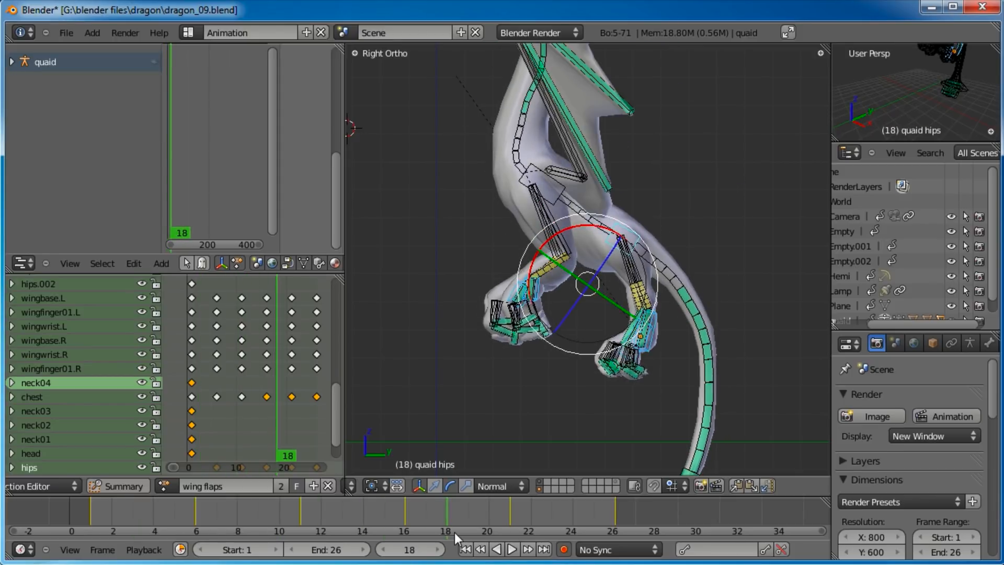
{"action": "key", "text": "KP_5"}
{"action": "key", "text": "KP_5"}
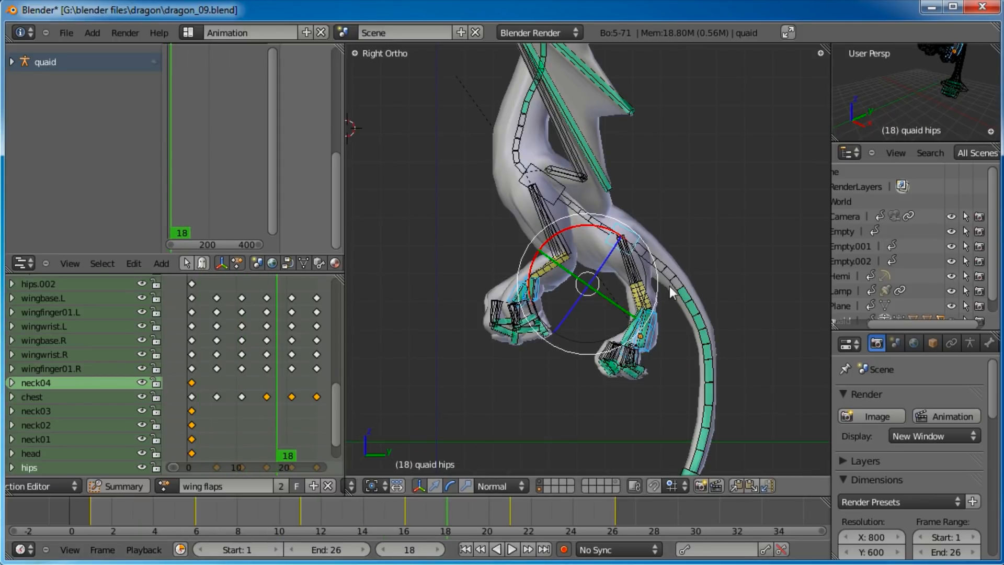
{"action": "scroll", "coordinate": [669, 287], "scroll_direction": "up", "scroll_amount": 3}
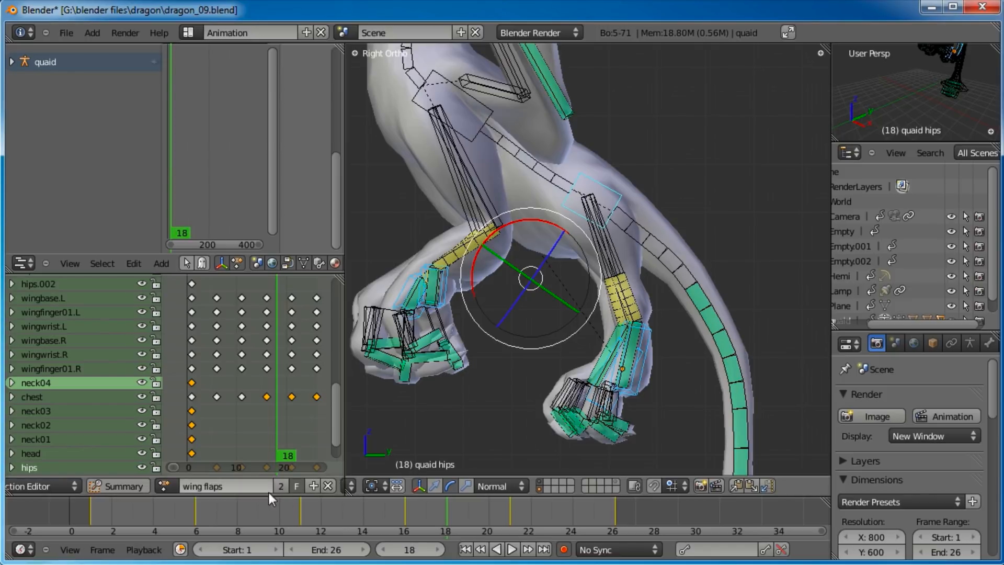
Step: At frame 16, raise the IKfoot.L and IKfoot.R bones so both hind legs bend more
{"action": "left_click_drag", "start_coordinate": [456, 517], "coordinate": [405, 517]}
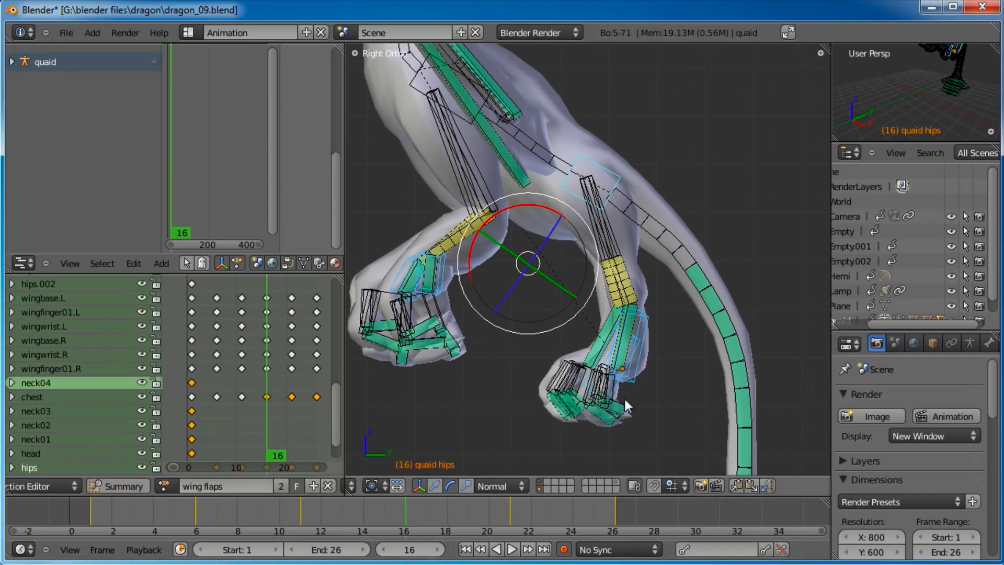
{"action": "right_click", "coordinate": [642, 340]}
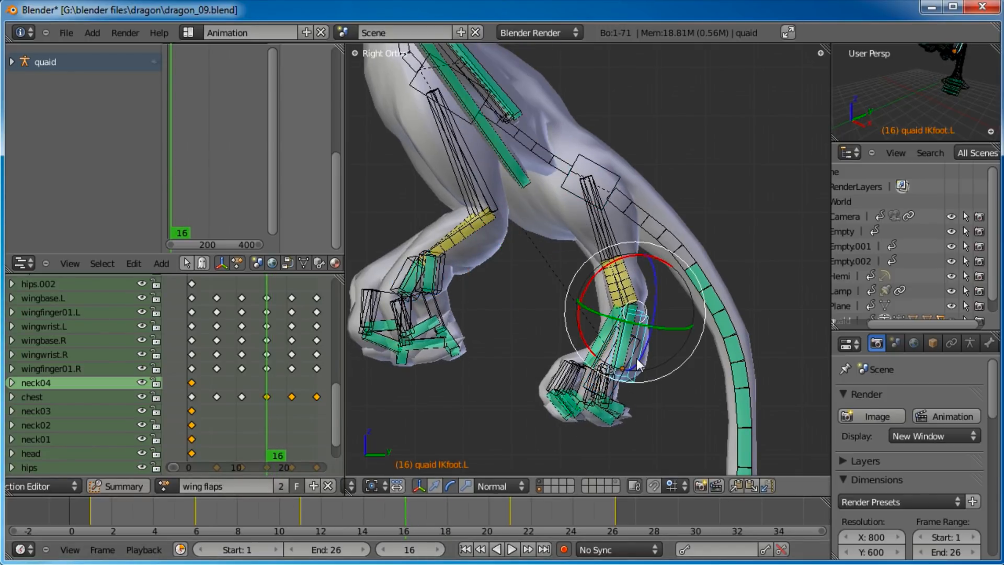
{"action": "key", "text": "g"}
{"action": "left_click", "coordinate": [629, 300]}
{"action": "right_click", "coordinate": [627, 343]}
{"action": "key", "text": "g"}
{"action": "left_click", "coordinate": [626, 284]}
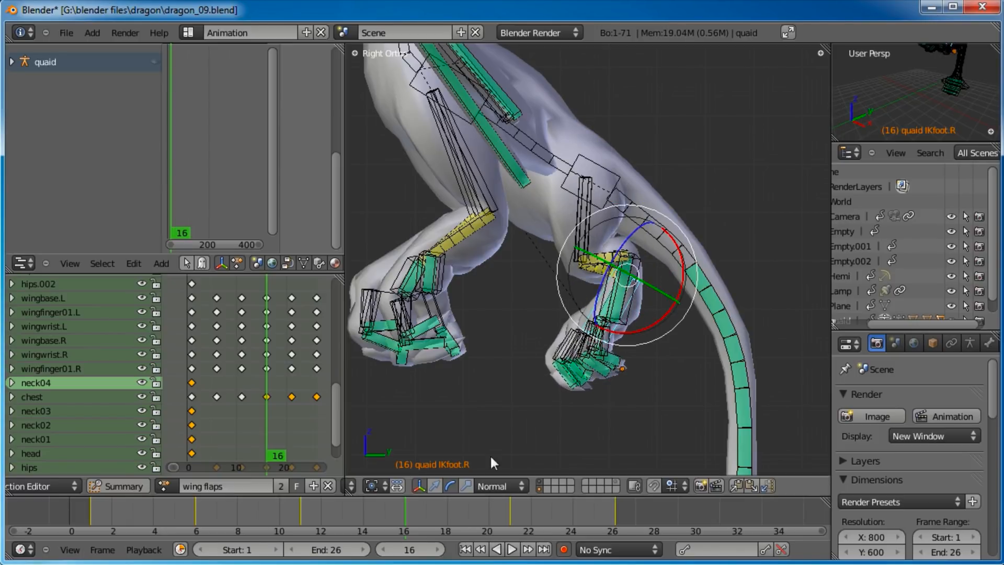
Step: At frame 21, raise the IKfoot.R and IKfoot.L bones so both hind legs bend more
{"action": "left_click_drag", "start_coordinate": [410, 503], "coordinate": [507, 519]}
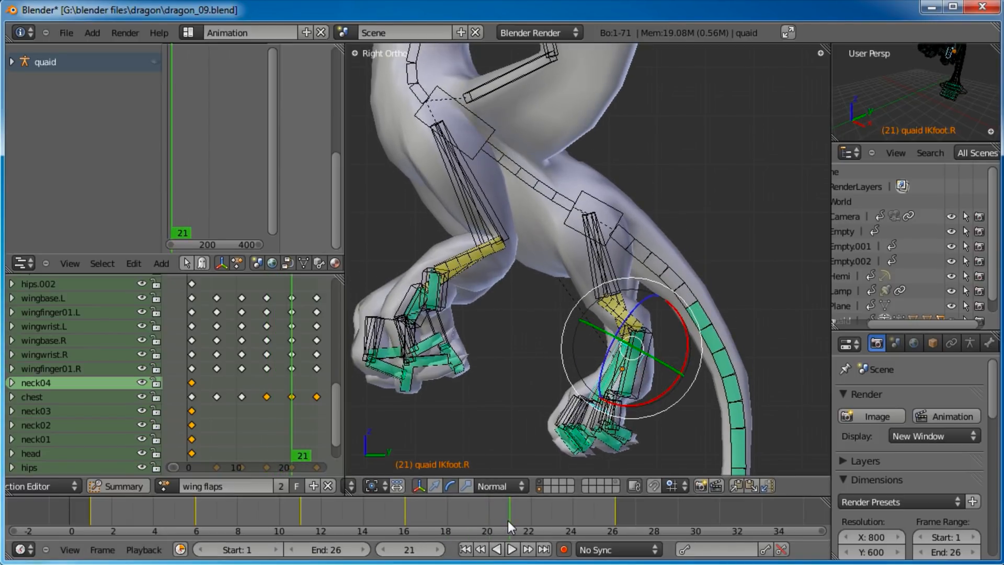
{"action": "key", "text": "g"}
{"action": "left_click", "coordinate": [680, 345]}
{"action": "right_click", "coordinate": [651, 360]}
{"action": "key", "text": "g"}
{"action": "left_click", "coordinate": [648, 335]}
Step: At frame 6, lower both IKfoot and both IKhand bones together so the legs trail the rising body
{"action": "left_click_drag", "start_coordinate": [518, 518], "coordinate": [202, 512]}
{"action": "scroll", "coordinate": [553, 170], "scroll_direction": "down", "scroll_amount": 3}
{"action": "middle_click_drag", "start_coordinate": [552, 172], "coordinate": [560, 253], "text": "shift"}
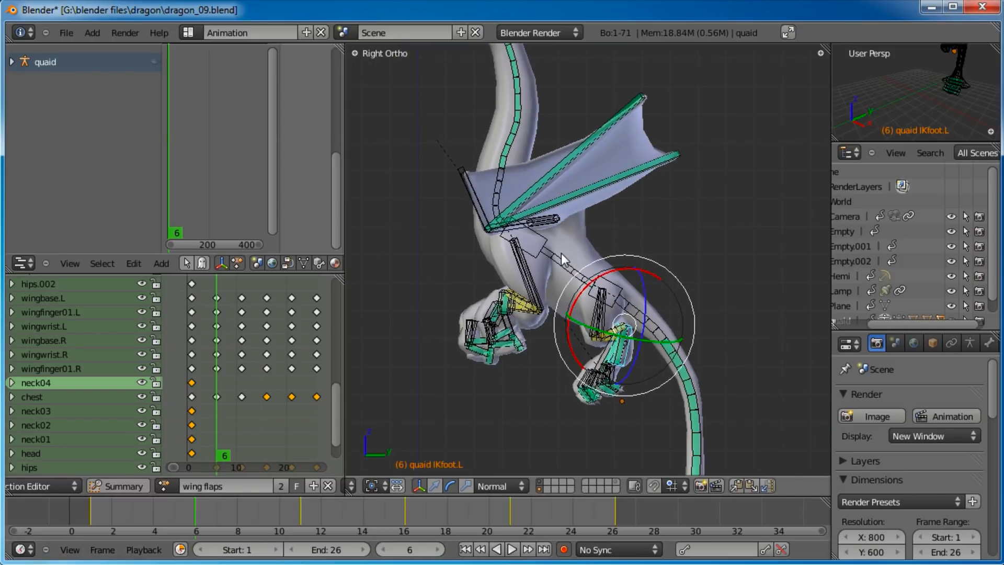
{"action": "mouse_move", "coordinate": [197, 514]}
{"action": "left_mouse_down"}
{"action": "mouse_move", "coordinate": [118, 509]}
{"action": "mouse_move", "coordinate": [362, 522]}
{"action": "mouse_move", "coordinate": [199, 519]}
{"action": "left_mouse_up"}
{"action": "scroll", "coordinate": [569, 346], "scroll_direction": "up", "scroll_amount": 4}
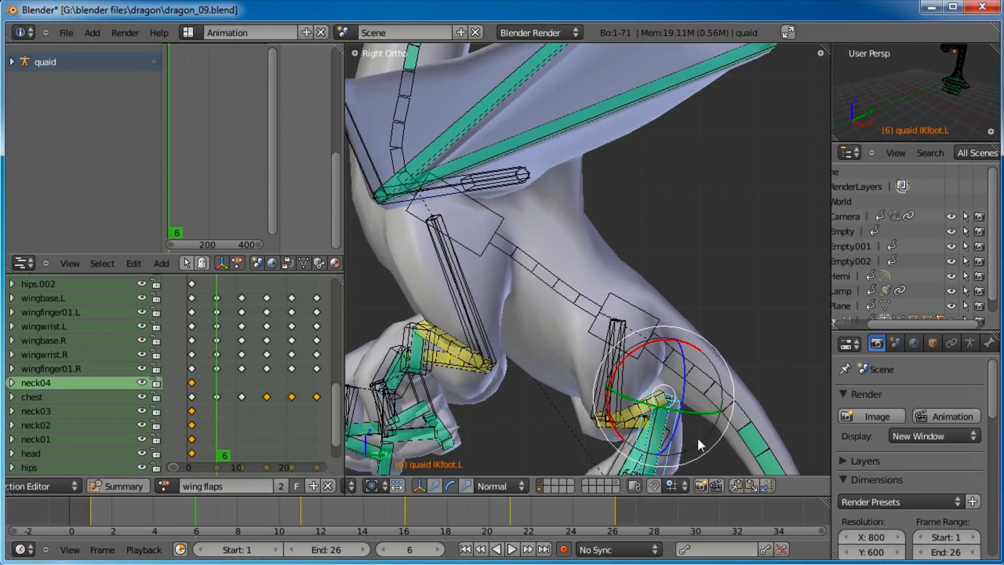
{"action": "middle_click_drag", "start_coordinate": [656, 460], "coordinate": [647, 337], "text": "shift"}
{"action": "right_click", "coordinate": [605, 336], "text": "shift"}
{"action": "right_click", "coordinate": [624, 344]}
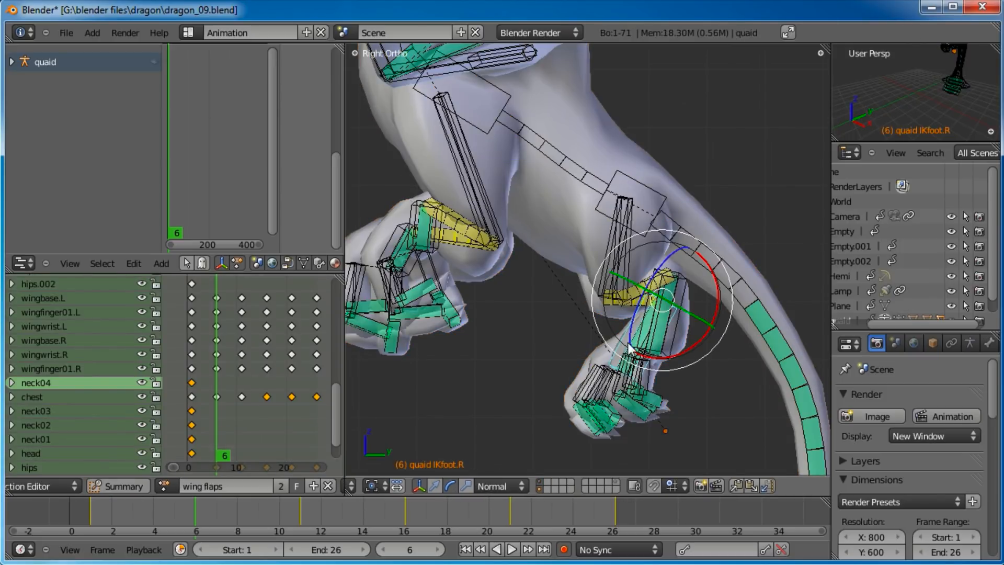
{"action": "right_click", "coordinate": [679, 338], "text": "shift"}
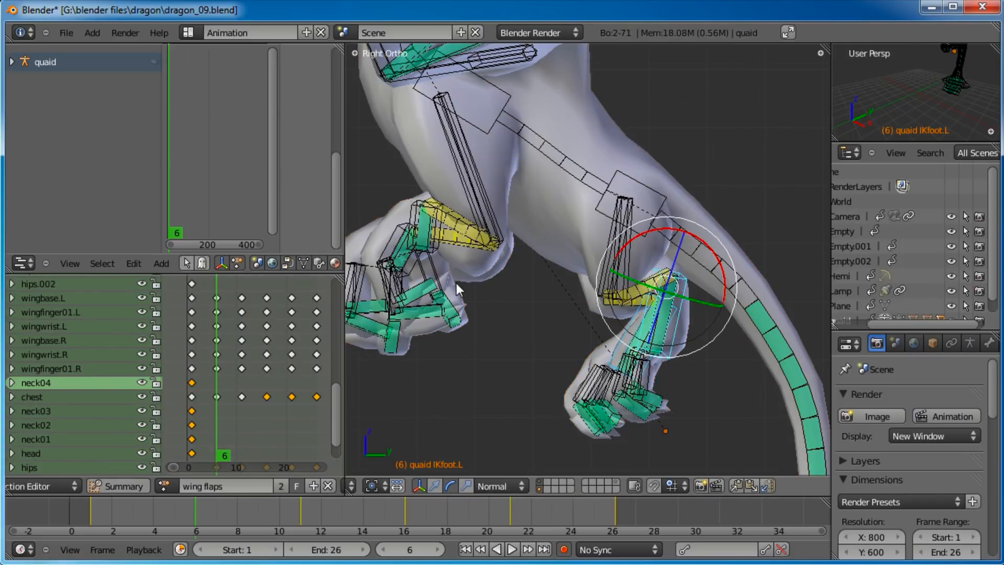
{"action": "right_click", "coordinate": [416, 205], "text": "shift"}
{"action": "right_click", "coordinate": [396, 227], "text": "shift"}
{"action": "key", "text": "g"}
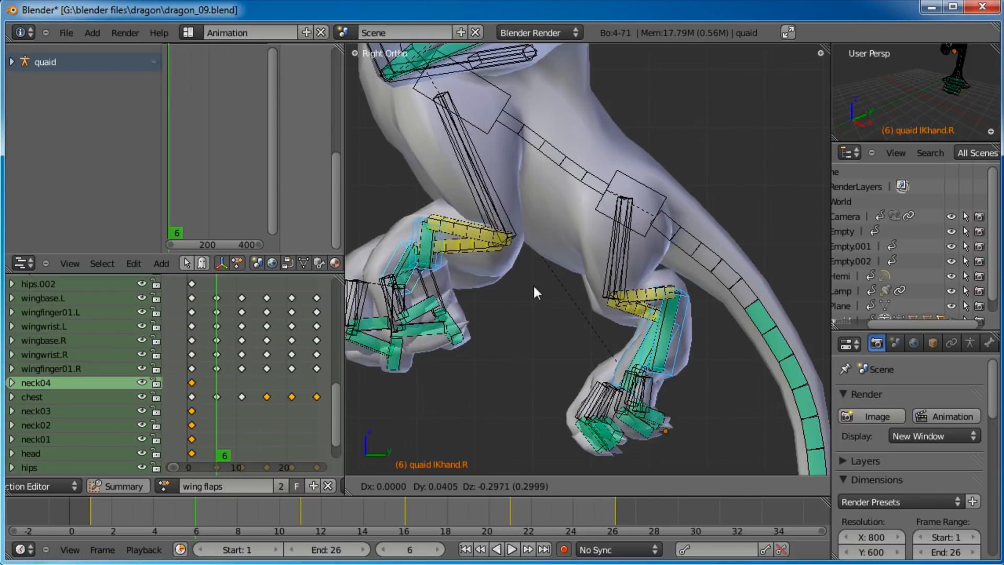
{"action": "left_click", "coordinate": [532, 283]}
Step: Scrub and play back the full flap cycle from an angled view to examine the adjusted leg motion
{"action": "left_click_drag", "start_coordinate": [116, 515], "coordinate": [510, 531]}
{"action": "scroll", "coordinate": [575, 255], "scroll_direction": "down", "scroll_amount": 5}
{"action": "scroll", "coordinate": [575, 256], "scroll_direction": "down", "scroll_amount": 4}
{"action": "left_click", "coordinate": [512, 548]}
{"action": "middle_click_drag", "start_coordinate": [517, 324], "coordinate": [553, 284]}
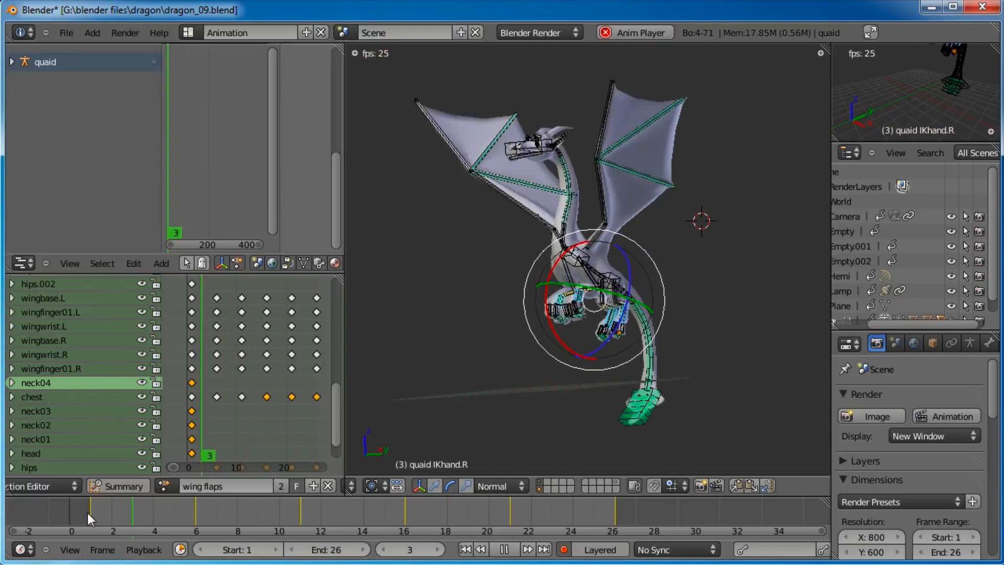
{"action": "left_click", "coordinate": [512, 552]}
Step: Set the animation's end frame to 25 and play the flap loop from its first frame
{"action": "left_click", "coordinate": [323, 550]}
{"action": "type", "text": "25"}
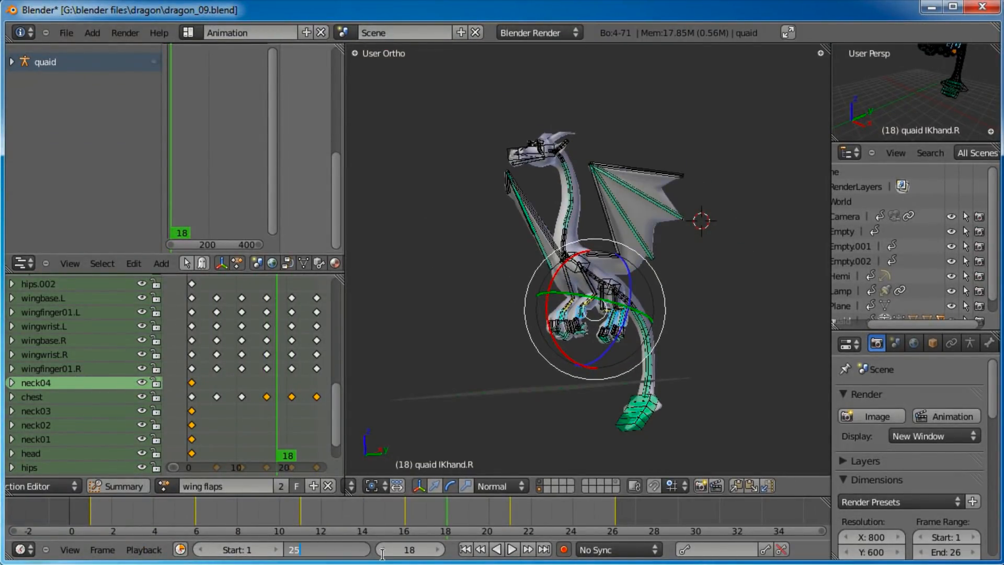
{"action": "key", "text": "Return"}
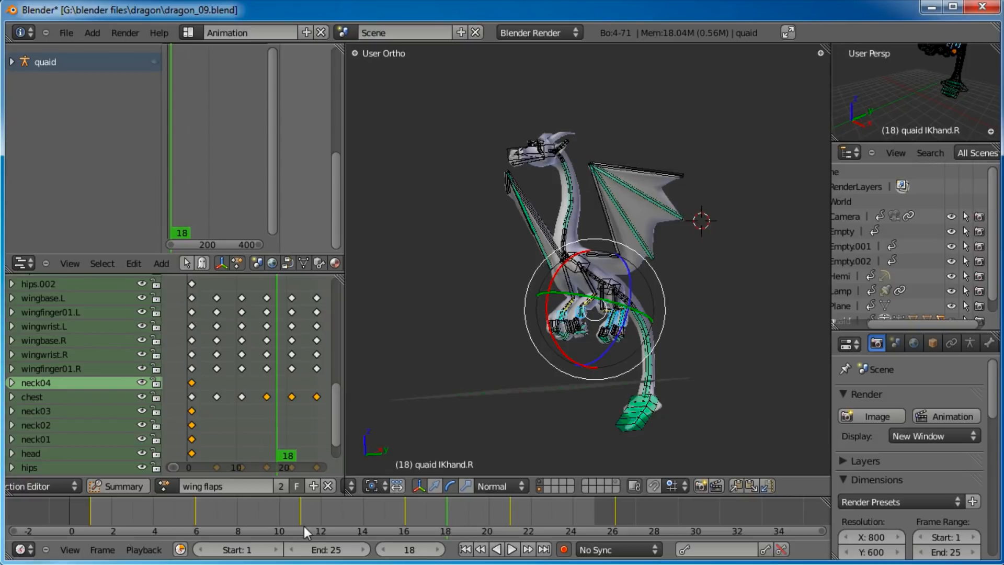
{"action": "left_click", "coordinate": [465, 549]}
{"action": "left_click", "coordinate": [511, 550]}
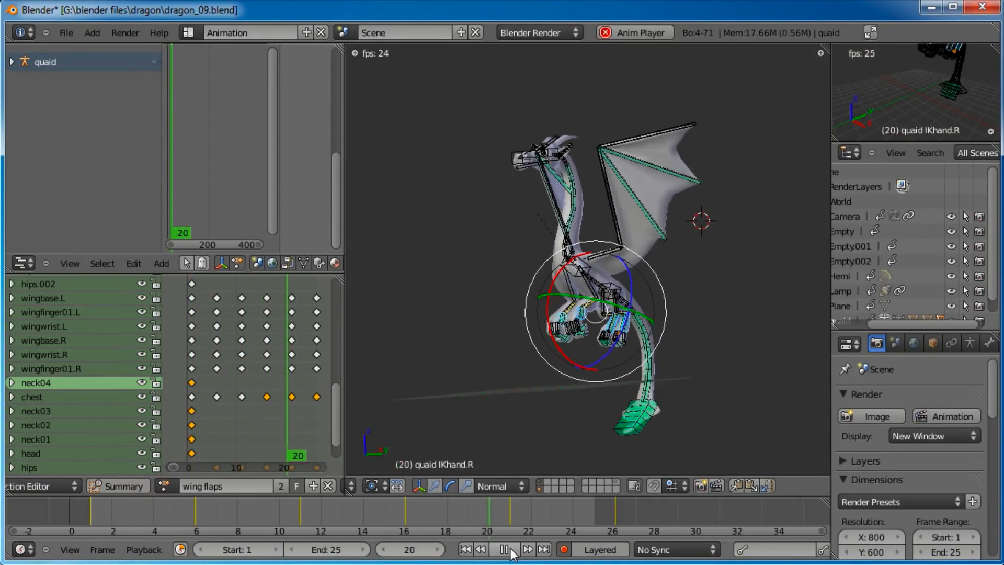
{"action": "left_click", "coordinate": [505, 549]}
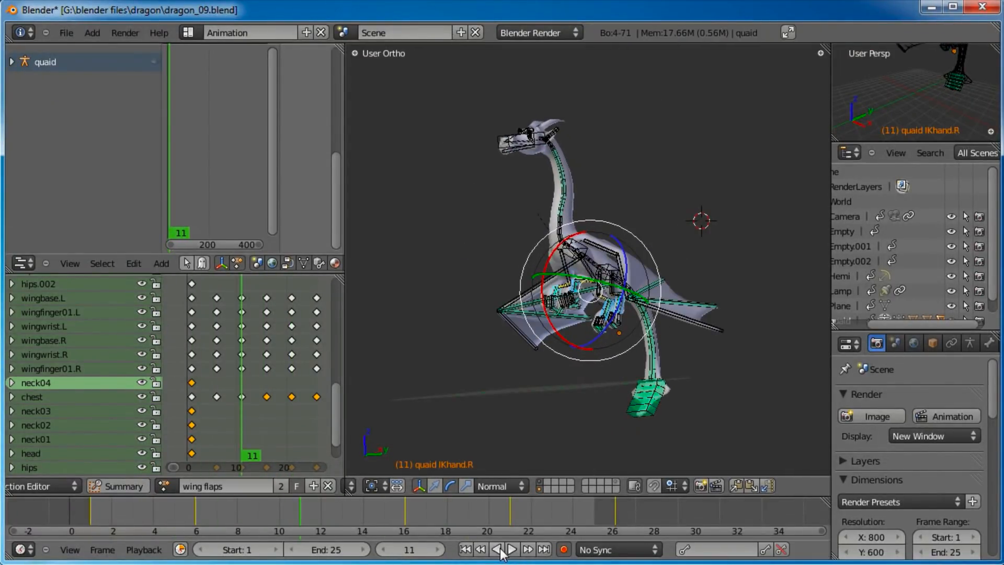
{"action": "left_click", "coordinate": [464, 549]}
Step: Unlink the wing flaps action from the rig and expand quaid's tracks in an enlarged NLA editor
{"action": "middle_click_drag", "start_coordinate": [716, 277], "coordinate": [559, 346]}
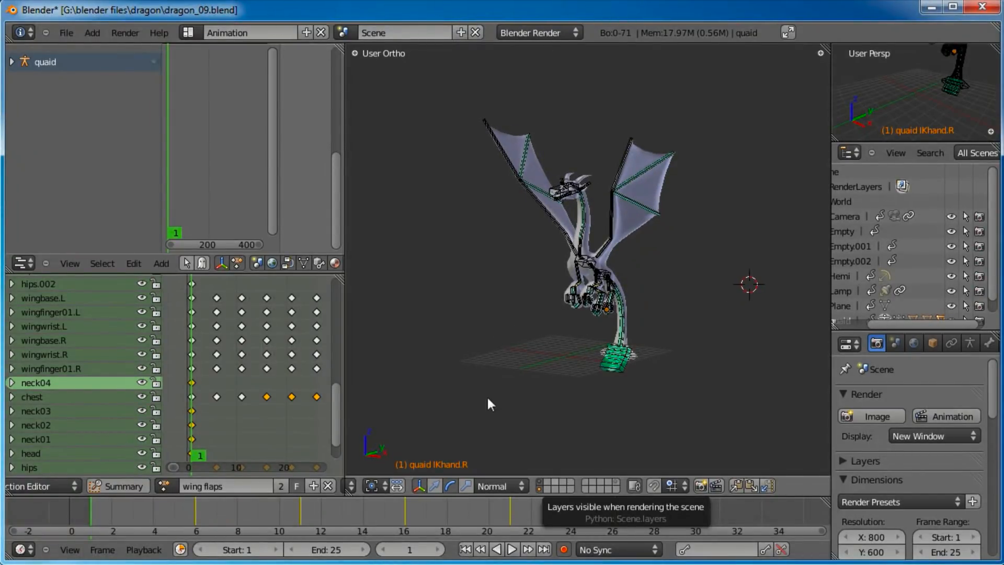
{"action": "left_click", "coordinate": [329, 486]}
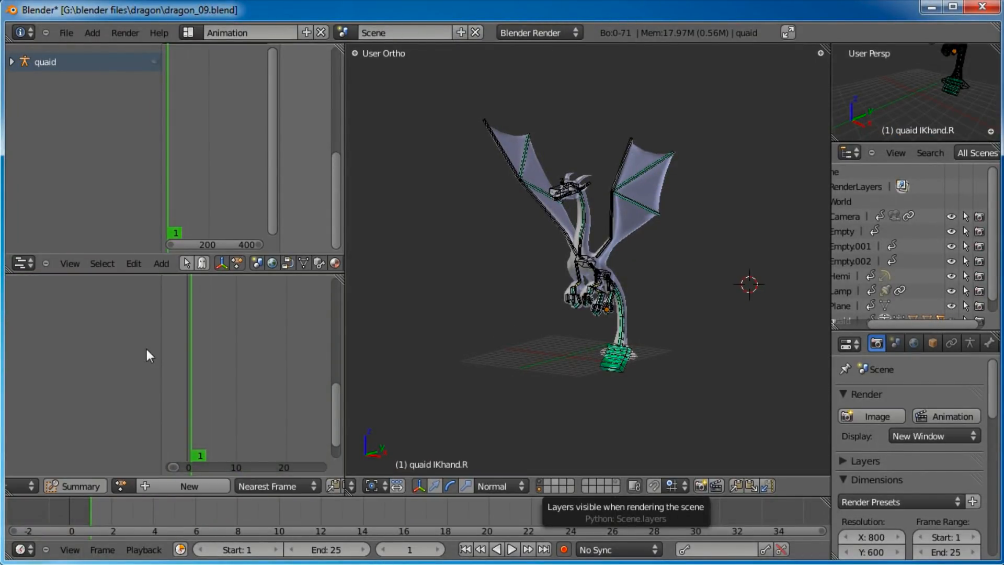
{"action": "left_click_drag", "start_coordinate": [102, 272], "coordinate": [98, 337]}
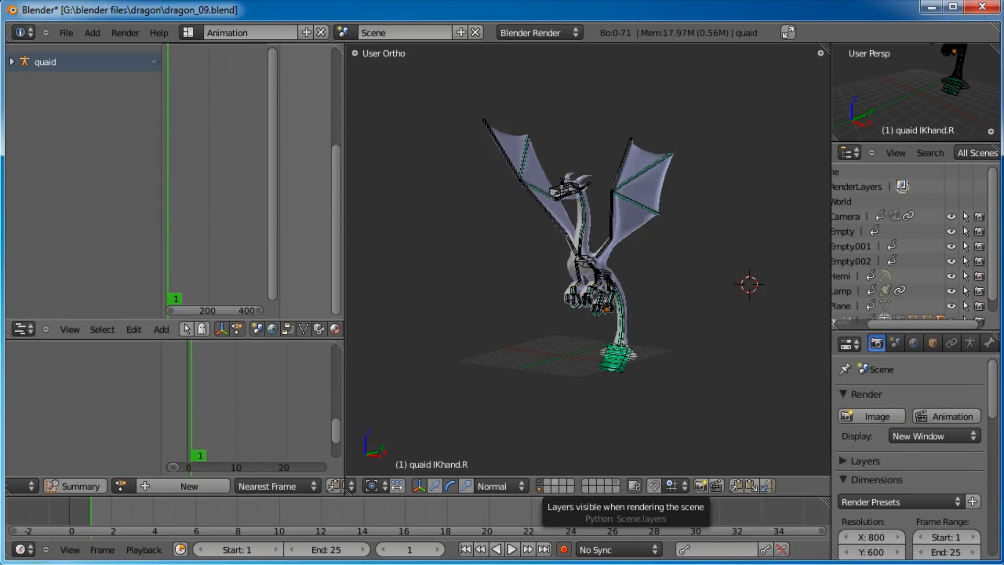
{"action": "left_click", "coordinate": [12, 61]}
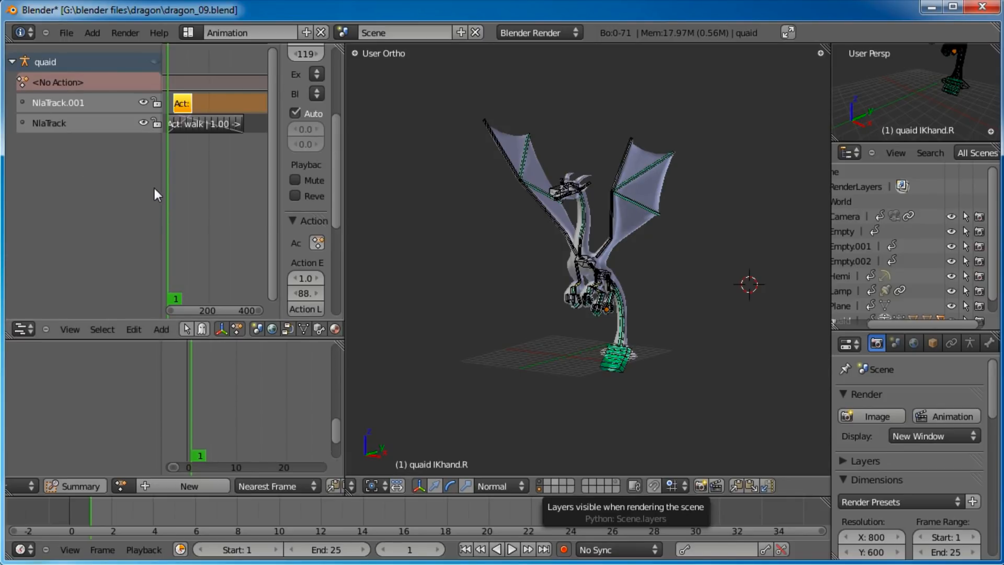
{"action": "left_click_drag", "start_coordinate": [162, 189], "coordinate": [121, 184]}
Step: Replace the walk strip on NlaTrack with a wing flaps action strip starting at frame 1
{"action": "right_click", "coordinate": [181, 122]}
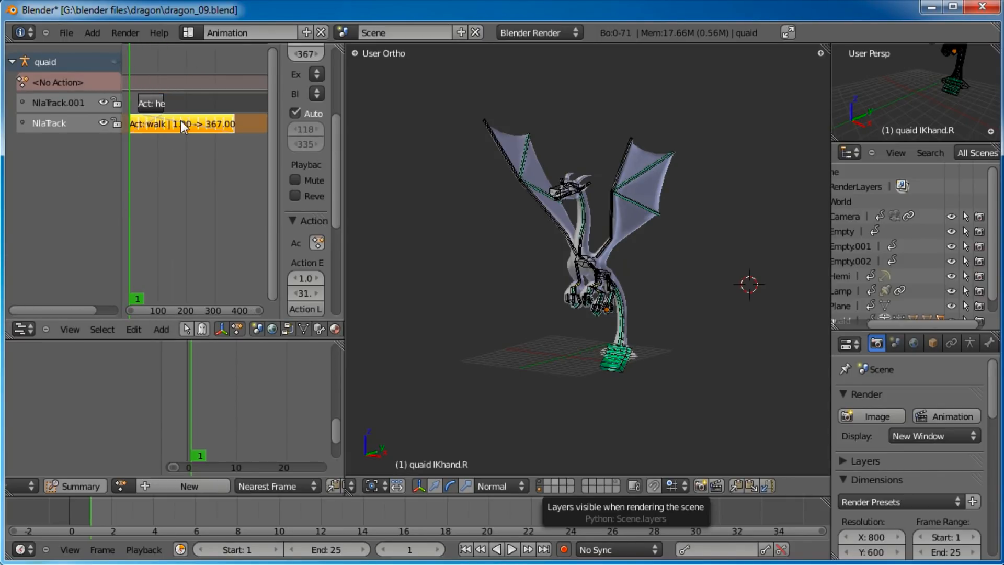
{"action": "key", "text": "x"}
{"action": "left_click", "coordinate": [158, 329]}
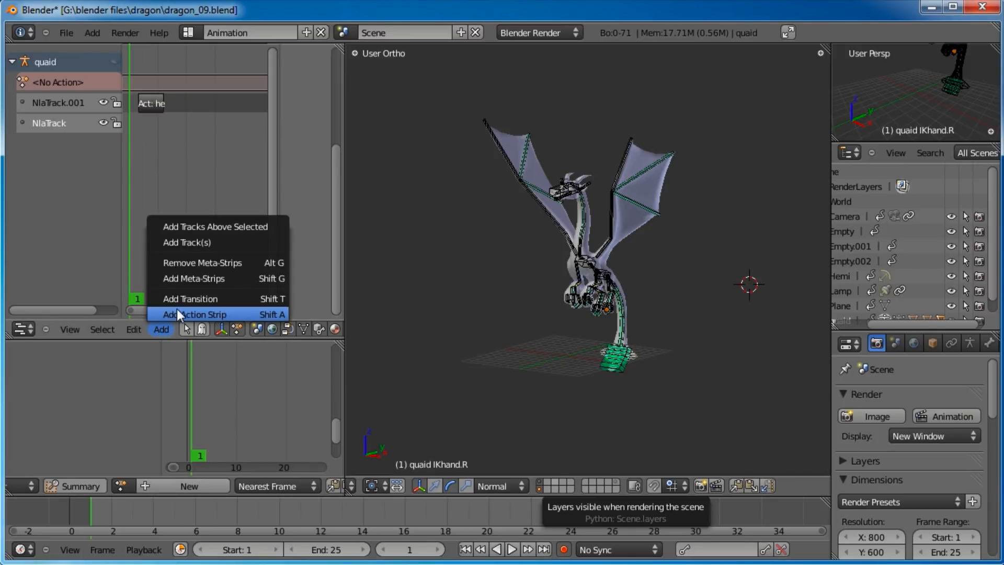
{"action": "left_click", "coordinate": [178, 314]}
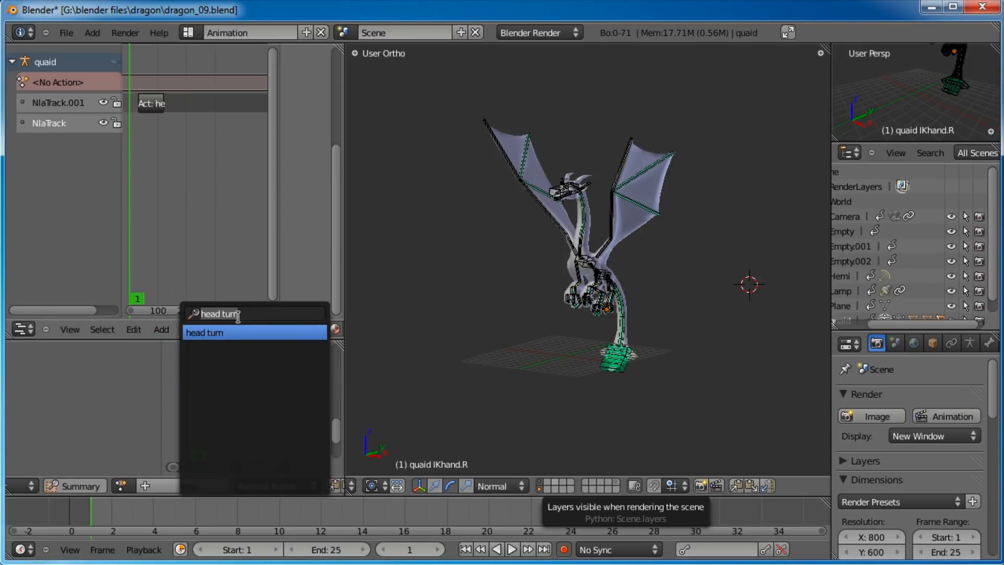
{"action": "key", "text": "BackSpace"}
{"action": "scroll", "coordinate": [209, 478], "scroll_direction": "down", "scroll_amount": 3}
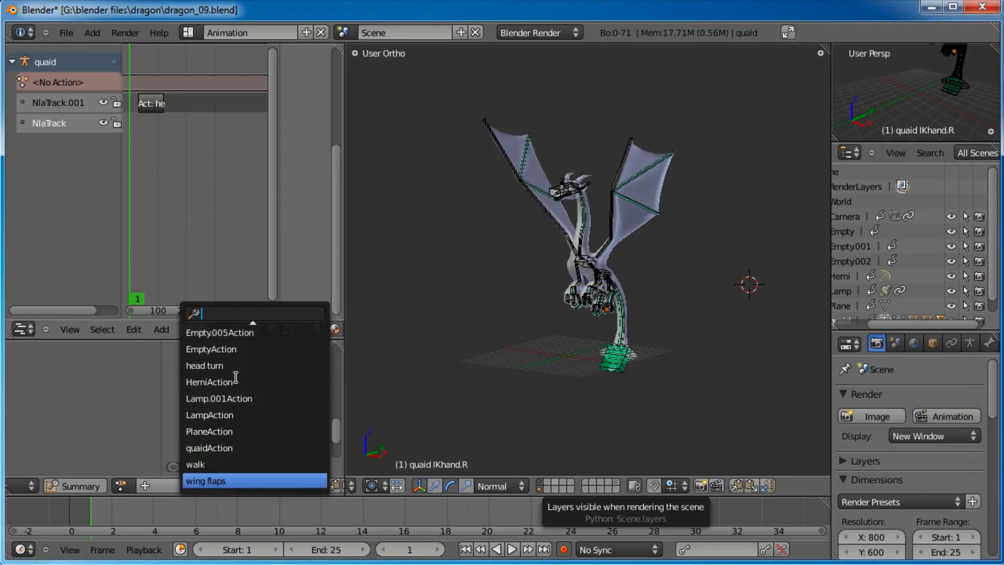
{"action": "left_click", "coordinate": [208, 481]}
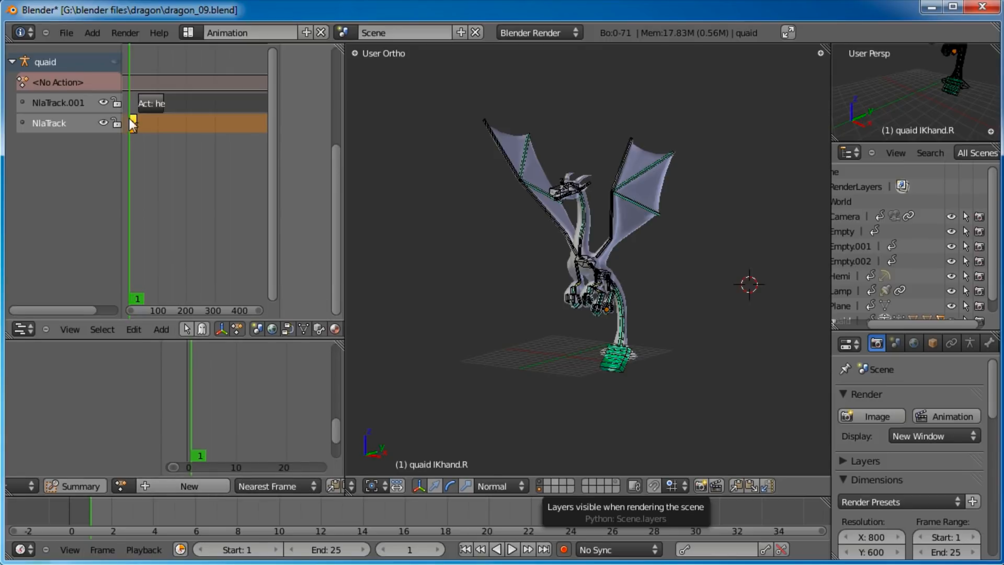
Step: Widen the NLA editor's strip properties and set the wing flaps strip's Repeat to 16
{"action": "key", "text": "n"}
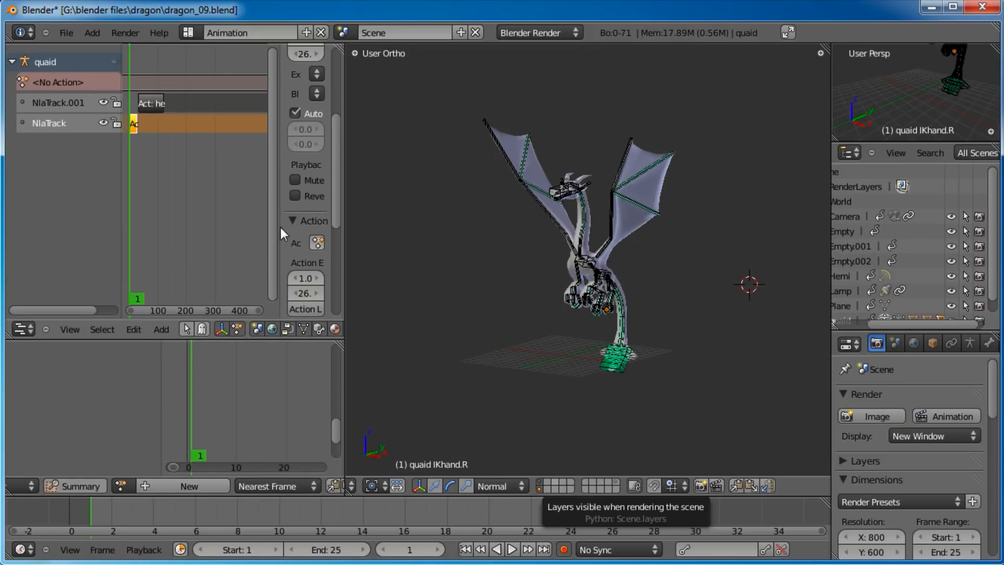
{"action": "left_click_drag", "start_coordinate": [352, 210], "coordinate": [429, 212]}
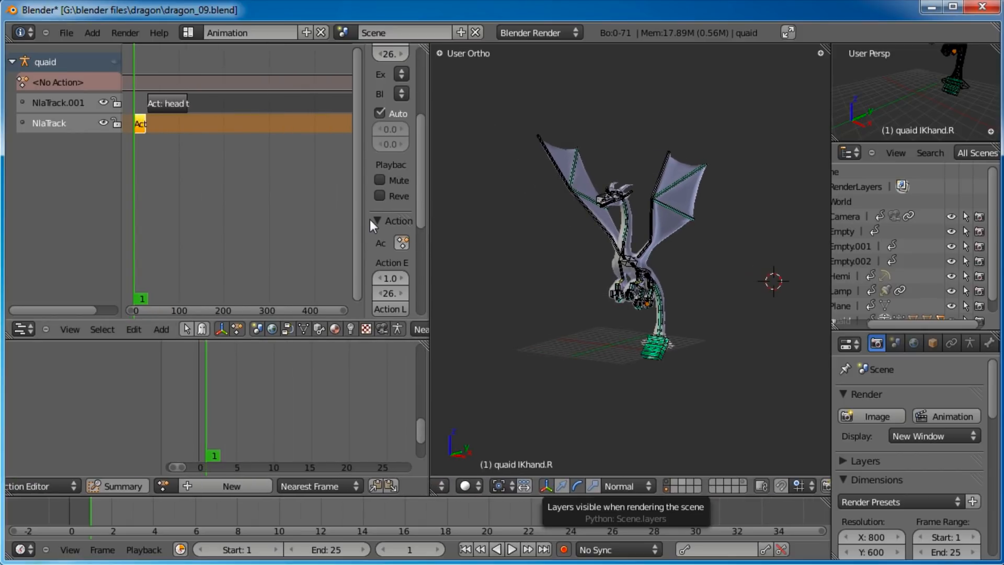
{"action": "left_click_drag", "start_coordinate": [363, 221], "coordinate": [272, 217]}
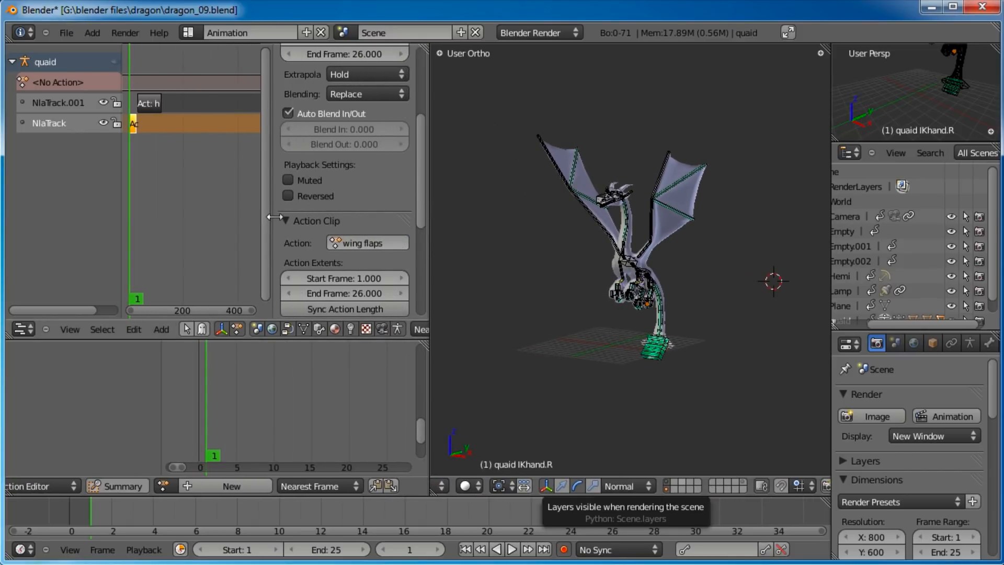
{"action": "scroll", "coordinate": [358, 263], "scroll_direction": "down", "scroll_amount": 5}
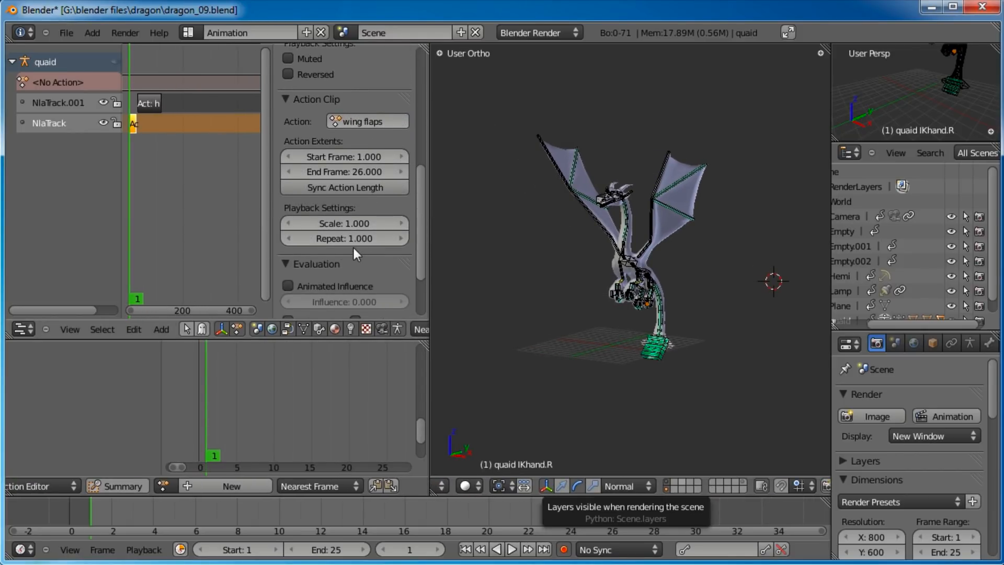
{"action": "left_click_drag", "start_coordinate": [344, 238], "coordinate": [502, 237]}
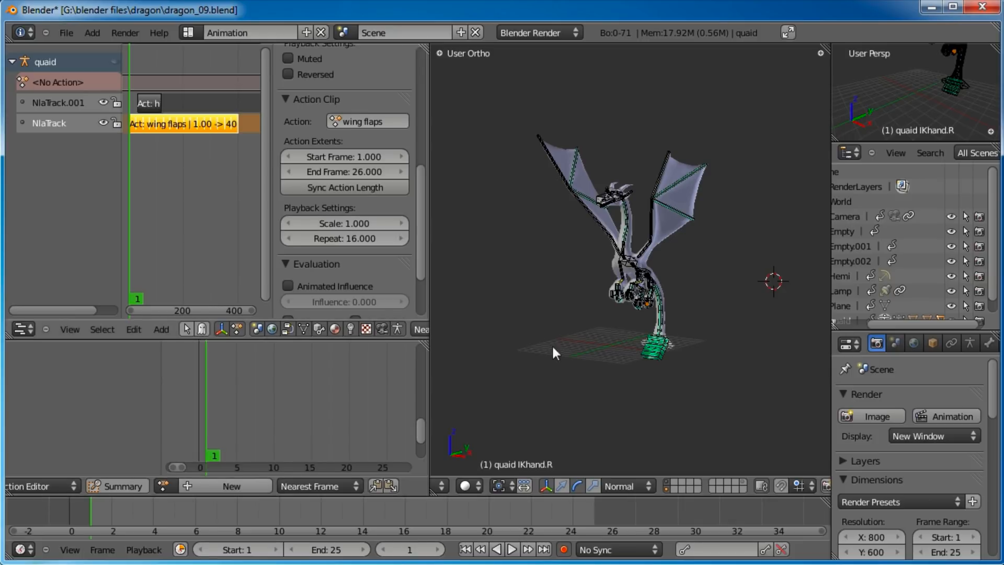
Step: Set the animation's end frame to 250
{"action": "left_click", "coordinate": [325, 548]}
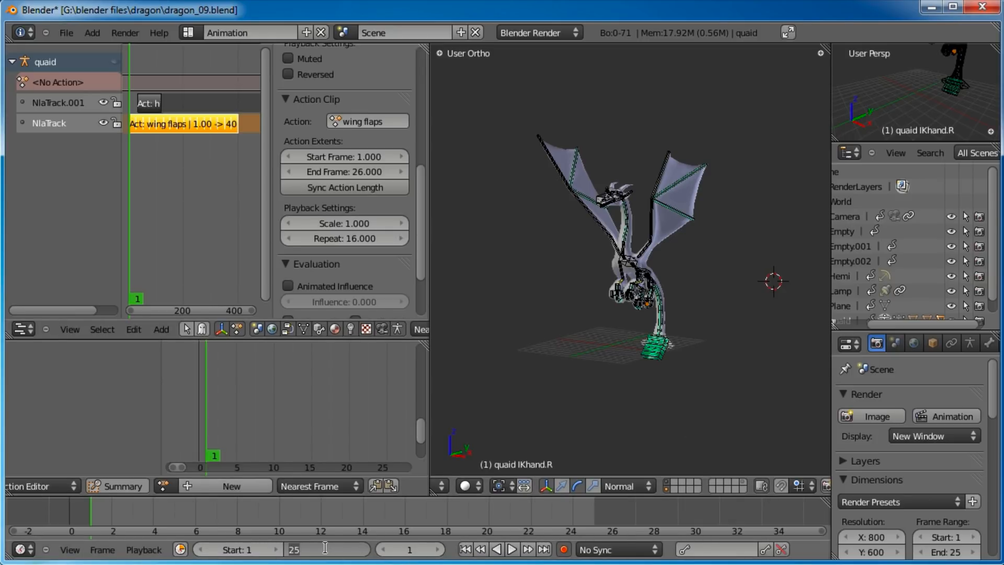
{"action": "type", "text": "250"}
{"action": "key", "text": "Return"}
Step: Scrub and play the repeated wing flaps, and examine the motion where the head turn strip starts at frame 32
{"action": "left_click_drag", "start_coordinate": [111, 507], "coordinate": [156, 503]}
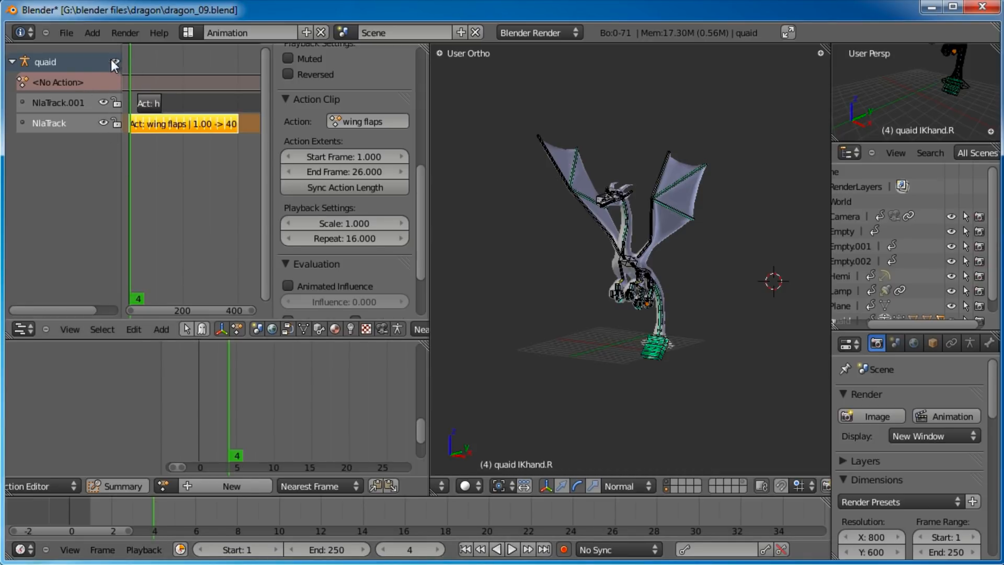
{"action": "left_click_drag", "start_coordinate": [136, 518], "coordinate": [635, 501]}
{"action": "middle_click_drag", "start_coordinate": [708, 520], "coordinate": [601, 524]}
{"action": "left_click_drag", "start_coordinate": [469, 513], "coordinate": [717, 509]}
{"action": "key", "text": "alt+a"}
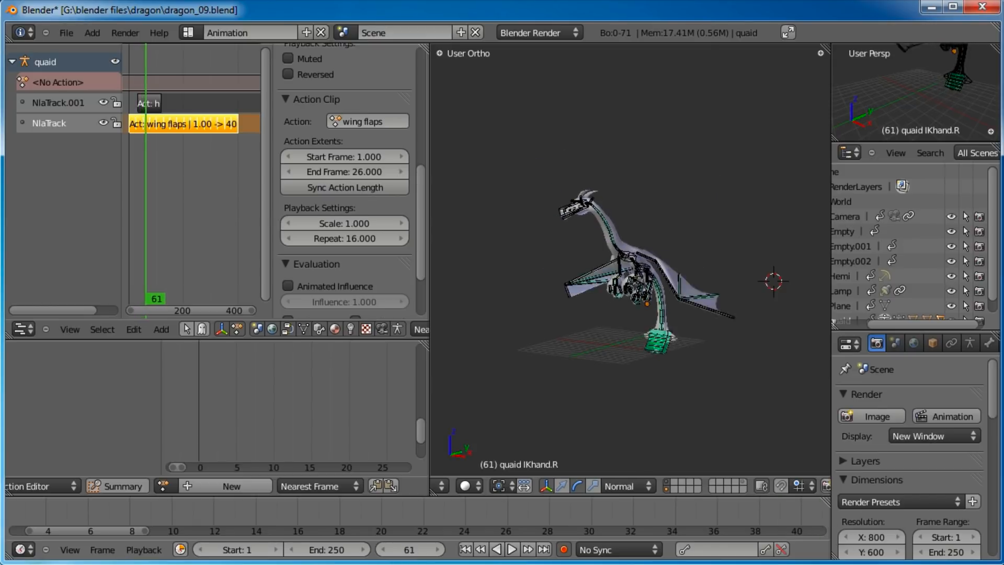
{"action": "key", "text": "alt+a"}
{"action": "scroll", "coordinate": [761, 513], "scroll_direction": "down", "scroll_amount": 16}
{"action": "middle_click_drag", "start_coordinate": [761, 514], "coordinate": [466, 529]}
{"action": "scroll", "coordinate": [550, 537], "scroll_direction": "down", "scroll_amount": 5}
{"action": "scroll", "coordinate": [550, 537], "scroll_direction": "down", "scroll_amount": 4}
{"action": "left_click_drag", "start_coordinate": [338, 511], "coordinate": [244, 523]}
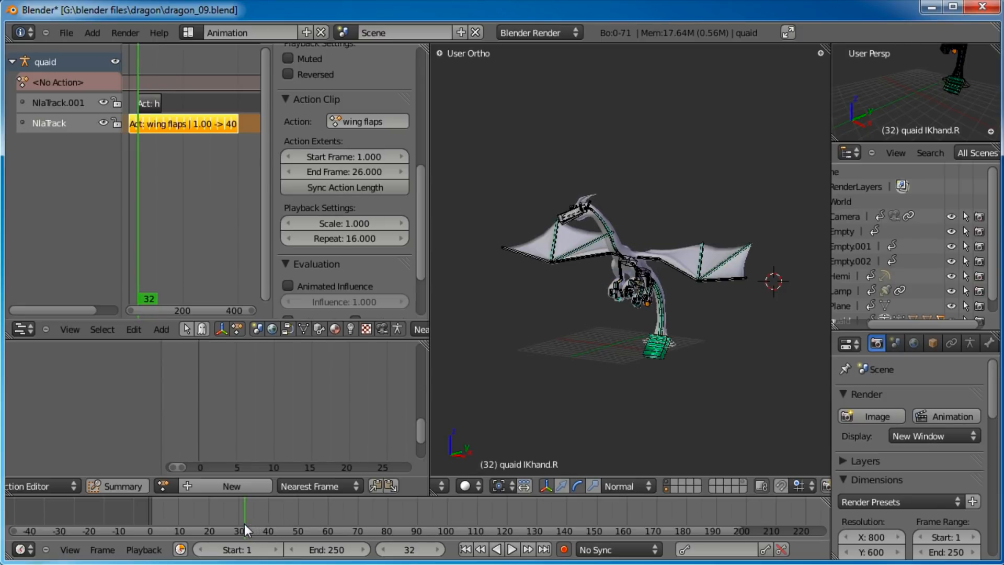
Step: Turn off Auto Blend In/Out for the head turn strip and set its Blend In to 15 and Blend Out to 15.5
{"action": "left_click", "coordinate": [150, 103]}
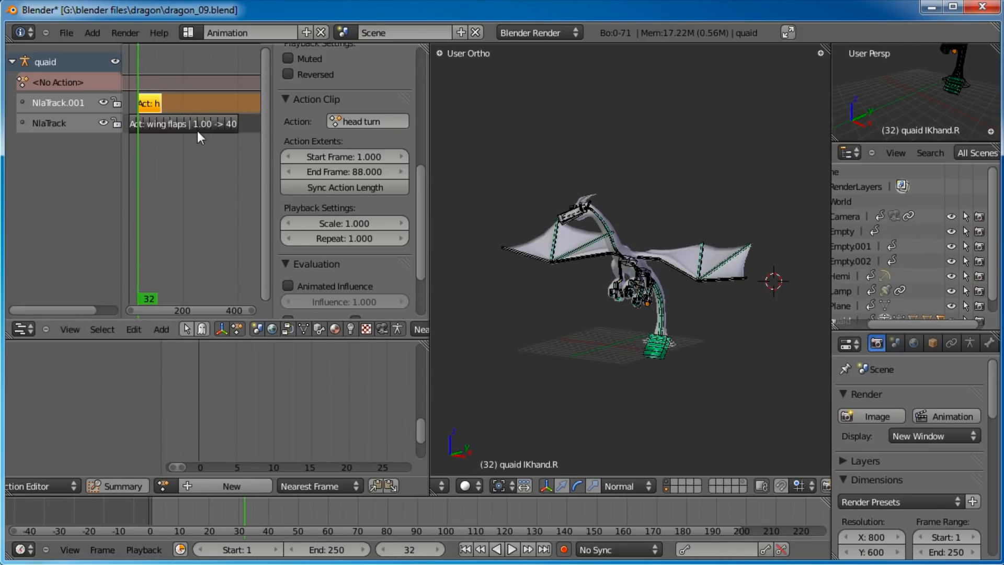
{"action": "scroll", "coordinate": [360, 204], "scroll_direction": "up", "scroll_amount": 8}
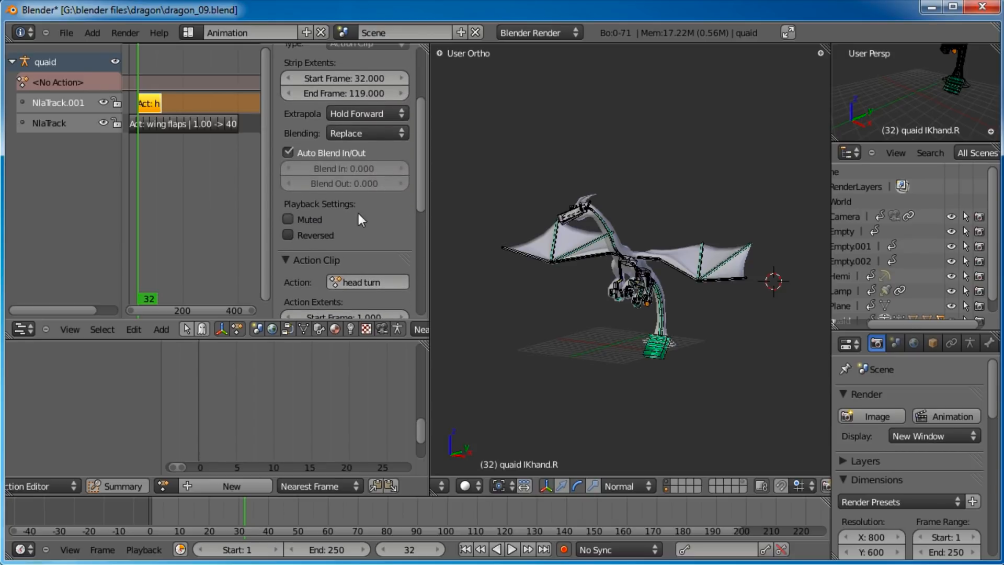
{"action": "left_click", "coordinate": [289, 193]}
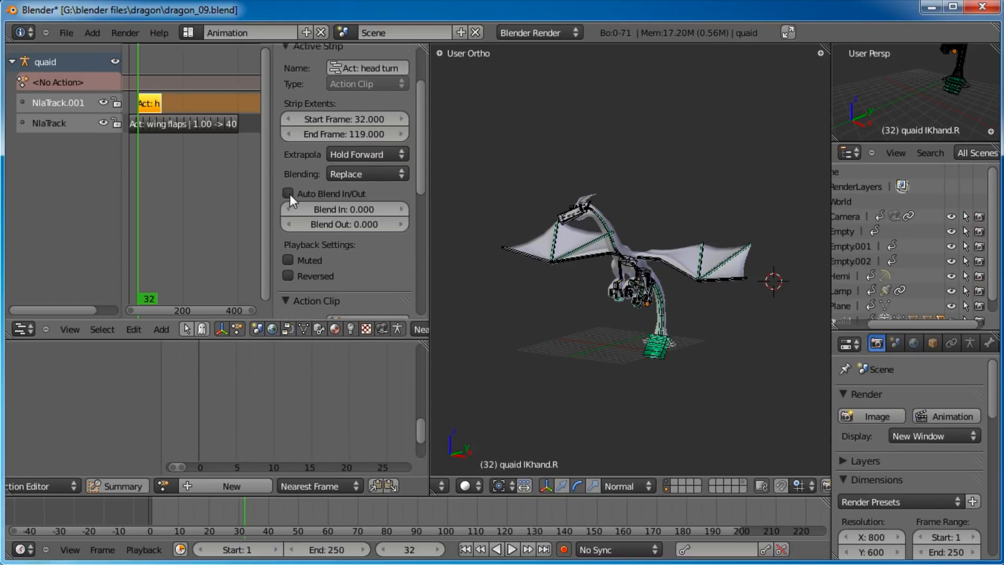
{"action": "left_click_drag", "start_coordinate": [332, 211], "coordinate": [387, 209]}
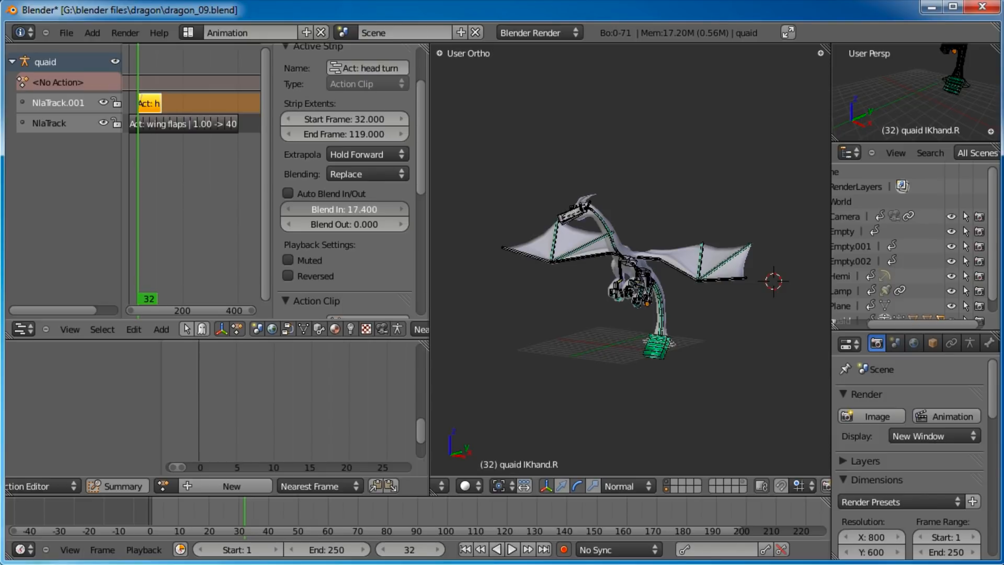
{"action": "left_click_drag", "start_coordinate": [322, 212], "coordinate": [322, 212]}
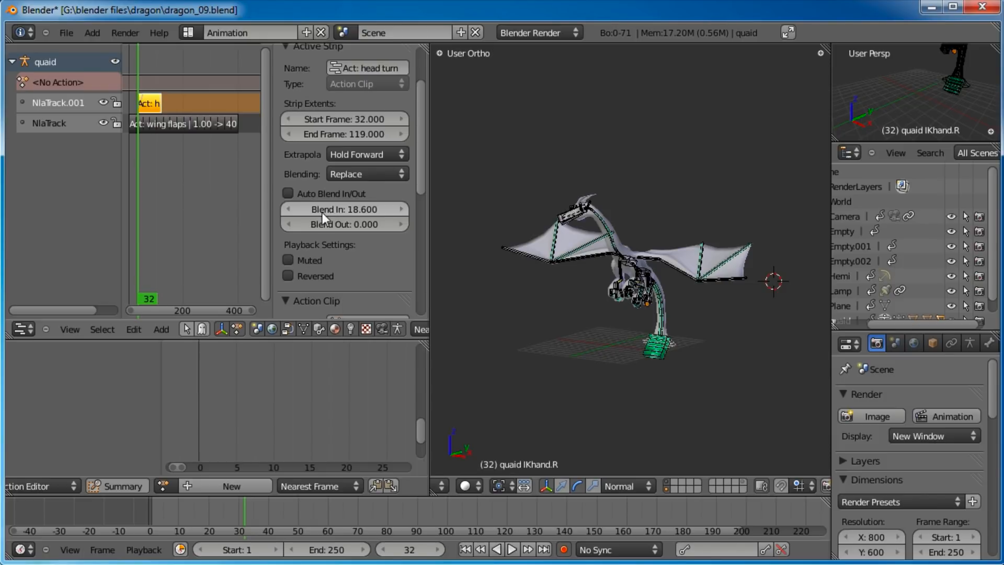
{"action": "left_click", "coordinate": [362, 209]}
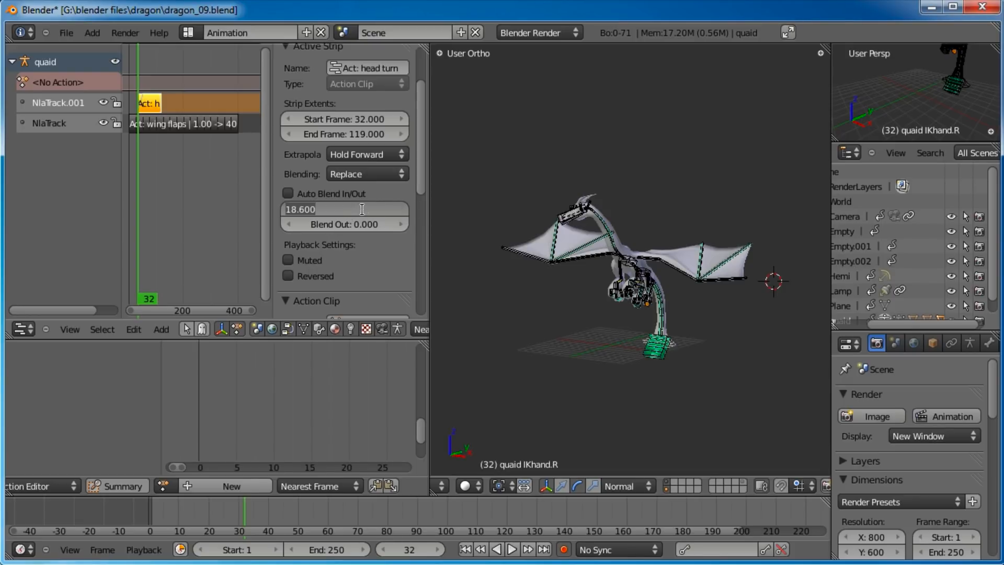
{"action": "type", "text": "15"}
{"action": "key", "text": "Return"}
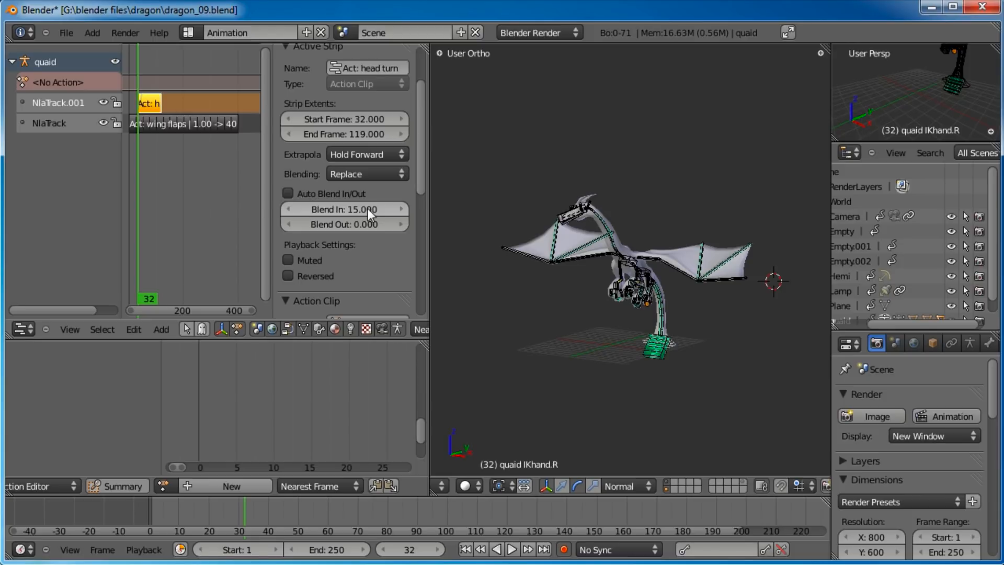
{"action": "left_click_drag", "start_coordinate": [346, 224], "coordinate": [372, 224]}
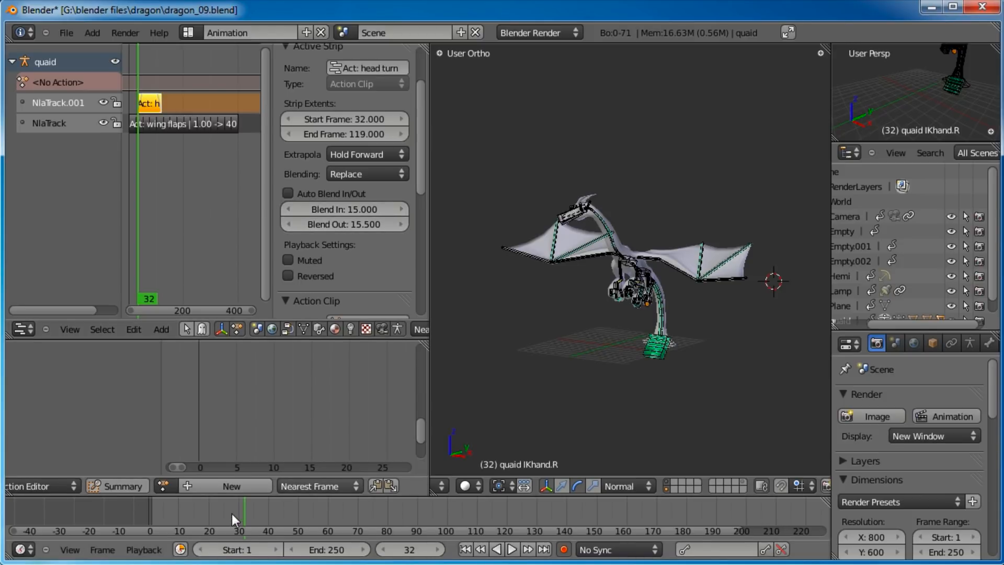
Step: Scrub around the head turn strip's start and play the animation from frame 1 to check the blending, then rewind to the start
{"action": "left_click", "coordinate": [248, 512]}
{"action": "left_click_drag", "start_coordinate": [249, 510], "coordinate": [203, 504]}
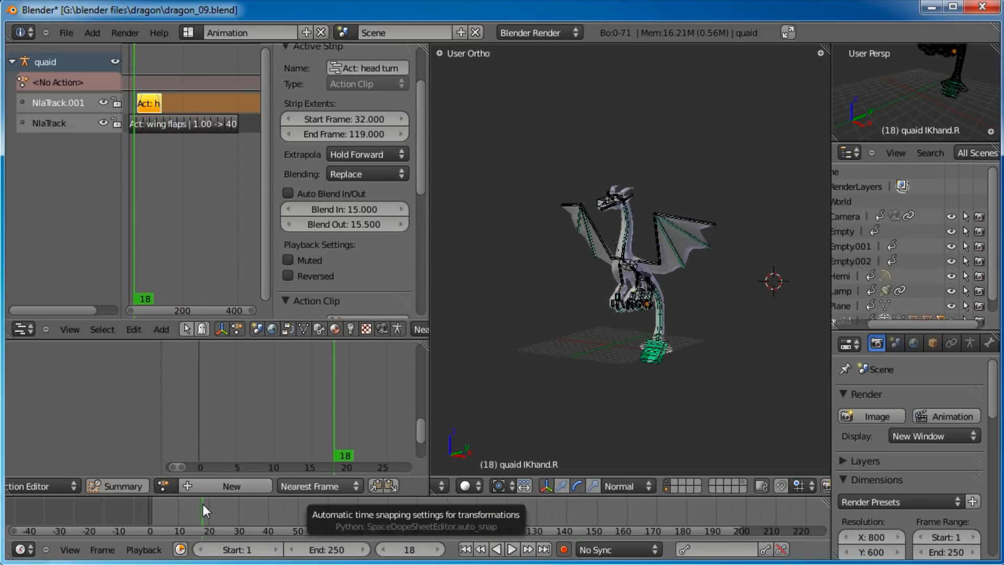
{"action": "left_click", "coordinate": [465, 549]}
{"action": "left_click", "coordinate": [511, 550]}
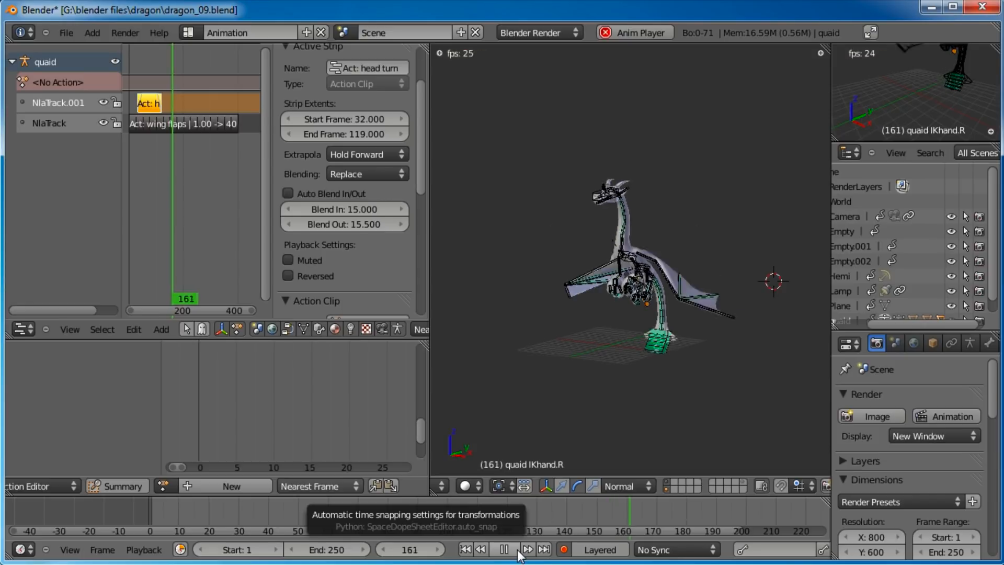
{"action": "left_click", "coordinate": [514, 550]}
{"action": "left_click", "coordinate": [465, 549]}
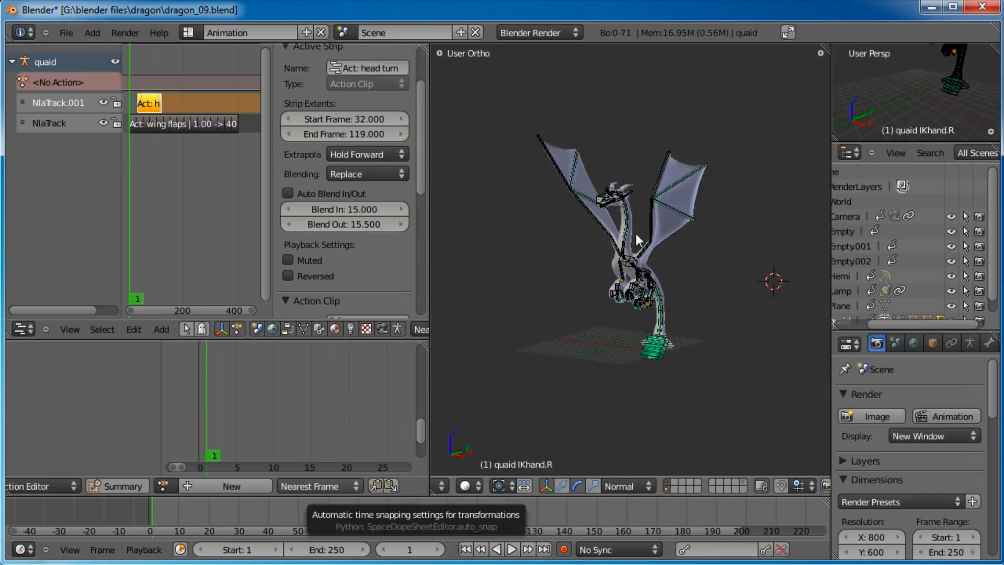
Step: Widen the 3D viewport and switch the dragon's armature from Pose Mode to Object Mode
{"action": "key", "text": "KP_3"}
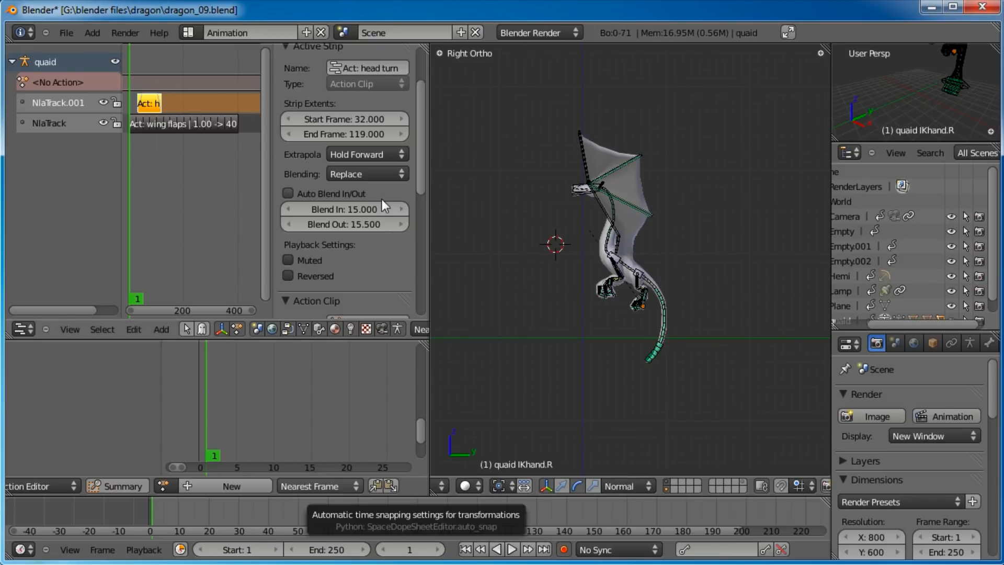
{"action": "left_click_drag", "start_coordinate": [428, 287], "coordinate": [348, 290]}
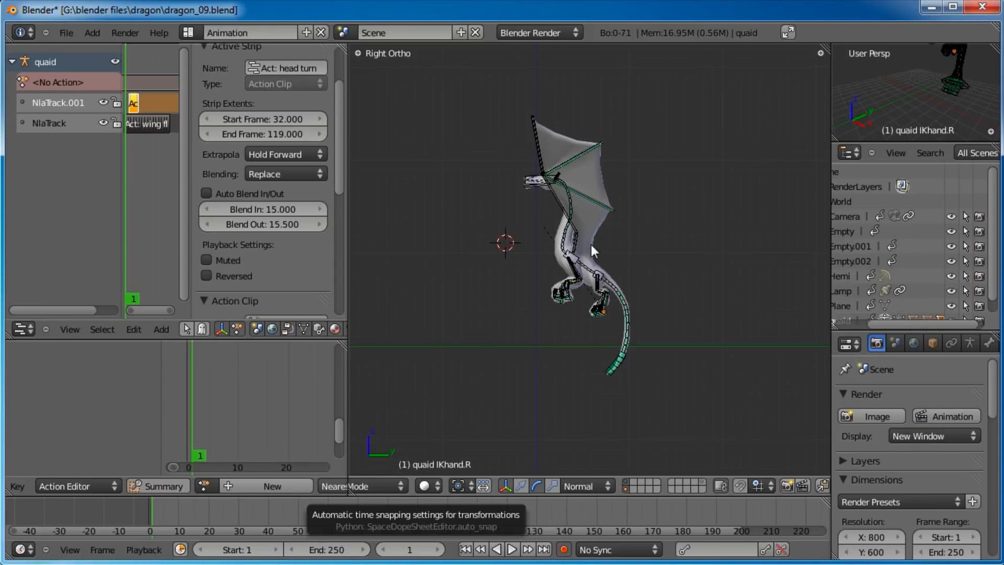
{"action": "middle_click_drag", "start_coordinate": [551, 274], "coordinate": [598, 291]}
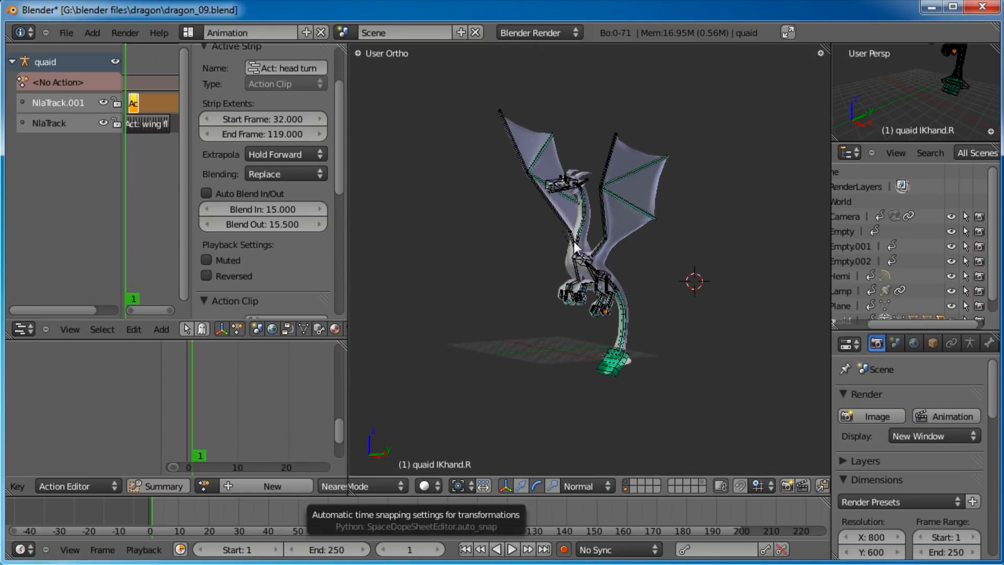
{"action": "scroll", "coordinate": [598, 290], "scroll_direction": "up", "scroll_amount": 3}
{"action": "scroll", "coordinate": [588, 299], "scroll_direction": "up", "scroll_amount": 4}
{"action": "scroll", "coordinate": [642, 357], "scroll_direction": "down", "scroll_amount": 5}
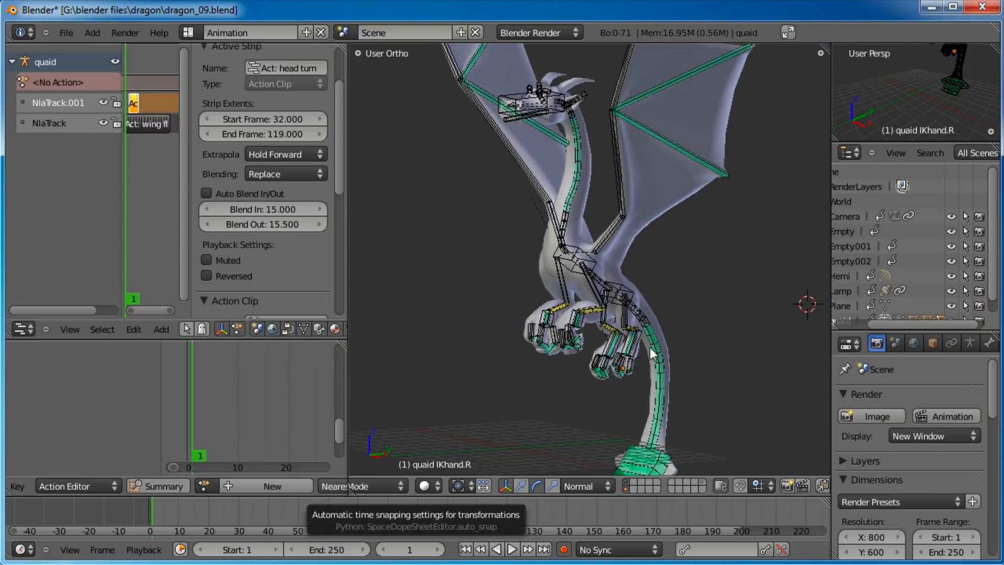
{"action": "scroll", "coordinate": [622, 309], "scroll_direction": "down", "scroll_amount": 3}
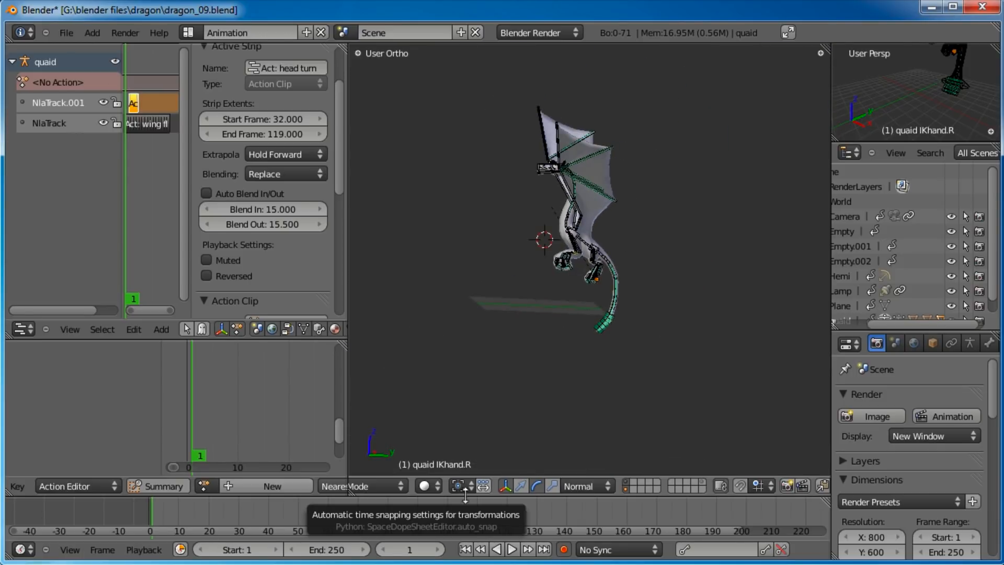
{"action": "left_click", "coordinate": [375, 490]}
{"action": "left_click", "coordinate": [381, 472]}
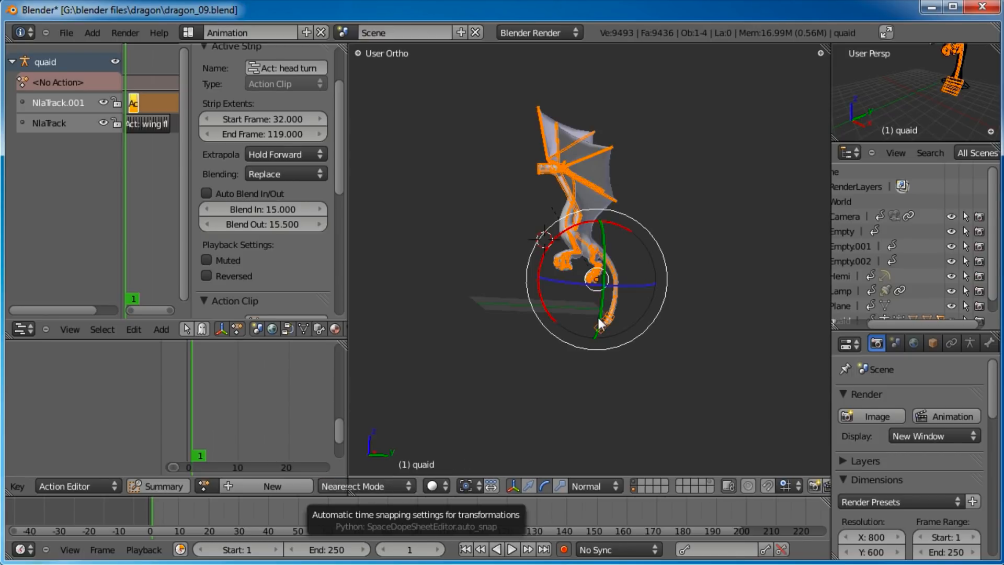
Step: In right side view at frame 1, move the dragon's armature behind its original position and below the ground line, and tilt it slightly
{"action": "right_click", "coordinate": [588, 248]}
{"action": "right_click", "coordinate": [589, 248]}
{"action": "key", "text": "KP_3"}
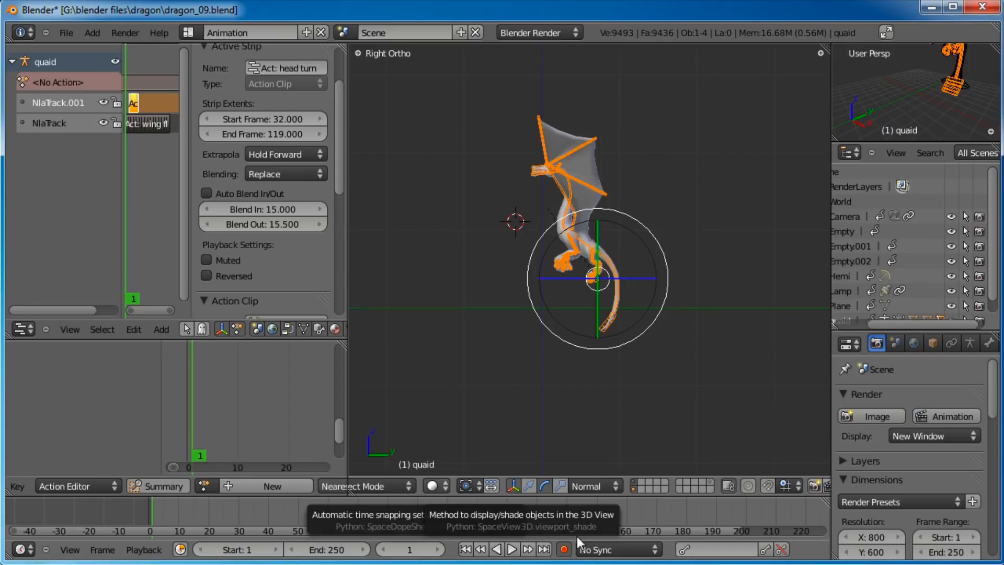
{"action": "left_click_drag", "start_coordinate": [598, 281], "coordinate": [800, 371]}
{"action": "key", "text": "r"}
{"action": "left_click", "coordinate": [808, 350]}
{"action": "key", "text": "g"}
{"action": "left_click", "coordinate": [816, 343]}
Step: At frame 91, move the dragon's armature forward and up to a flight position above the ground line
{"action": "left_click_drag", "start_coordinate": [157, 509], "coordinate": [421, 528]}
{"action": "key", "text": "g"}
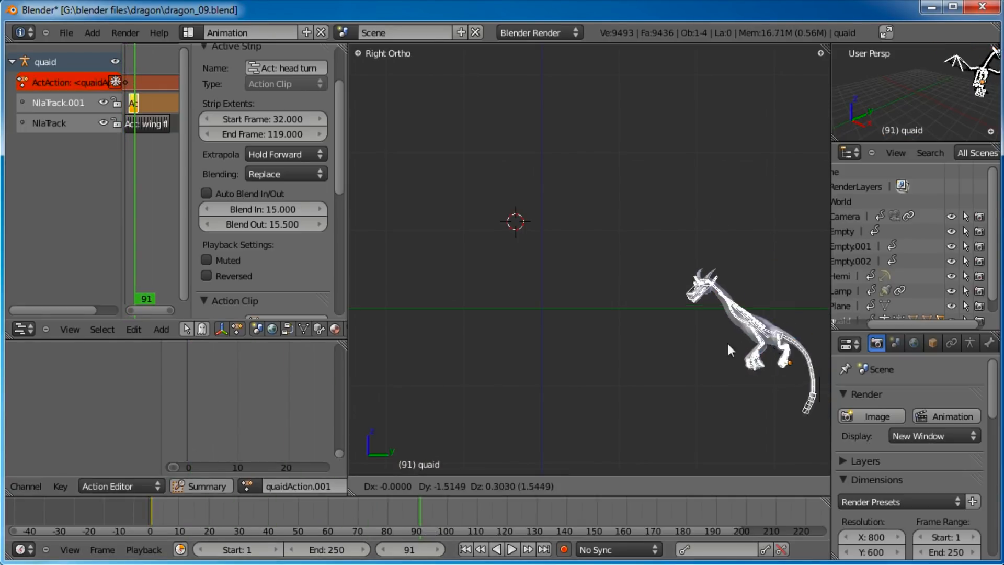
{"action": "left_click", "coordinate": [474, 226]}
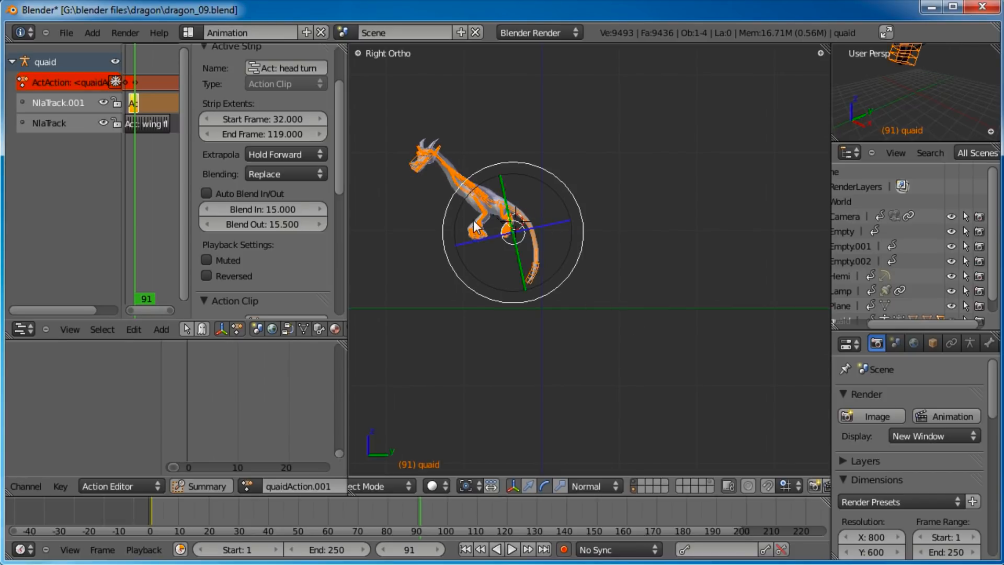
{"action": "key", "text": "g"}
{"action": "left_click", "coordinate": [643, 201]}
{"action": "key", "text": "g"}
{"action": "left_click", "coordinate": [639, 205]}
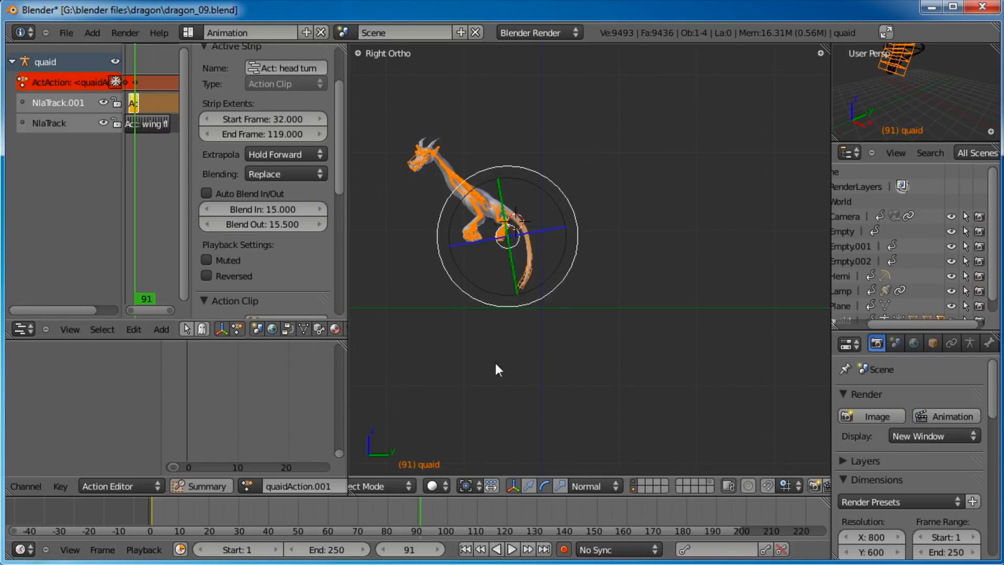
Step: Play the flight animation from an angled view, hide the armature's layer, and examine the moving dragon mesh from the first frame
{"action": "left_click_drag", "start_coordinate": [157, 515], "coordinate": [223, 496]}
{"action": "middle_click_drag", "start_coordinate": [688, 145], "coordinate": [583, 397]}
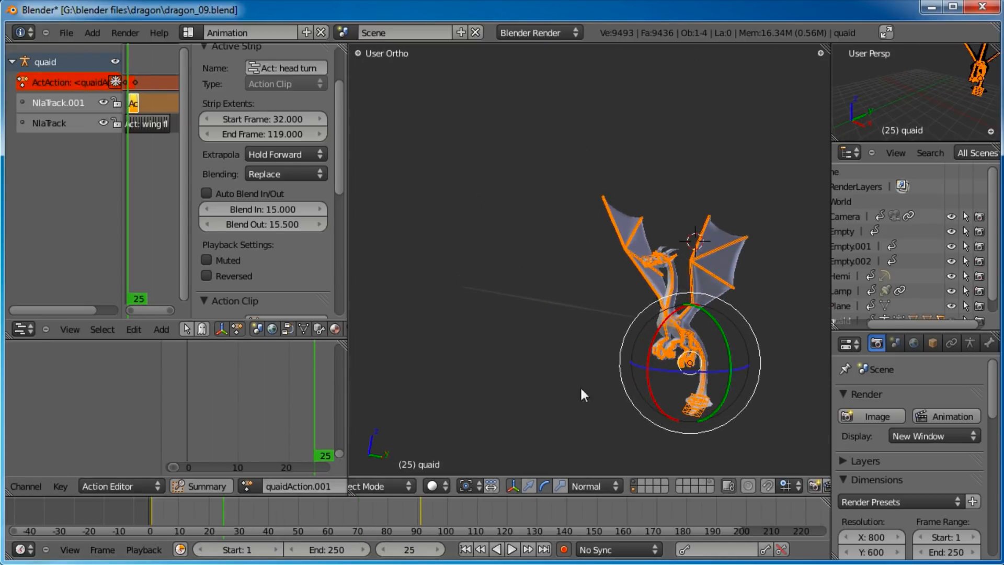
{"action": "left_click", "coordinate": [512, 549]}
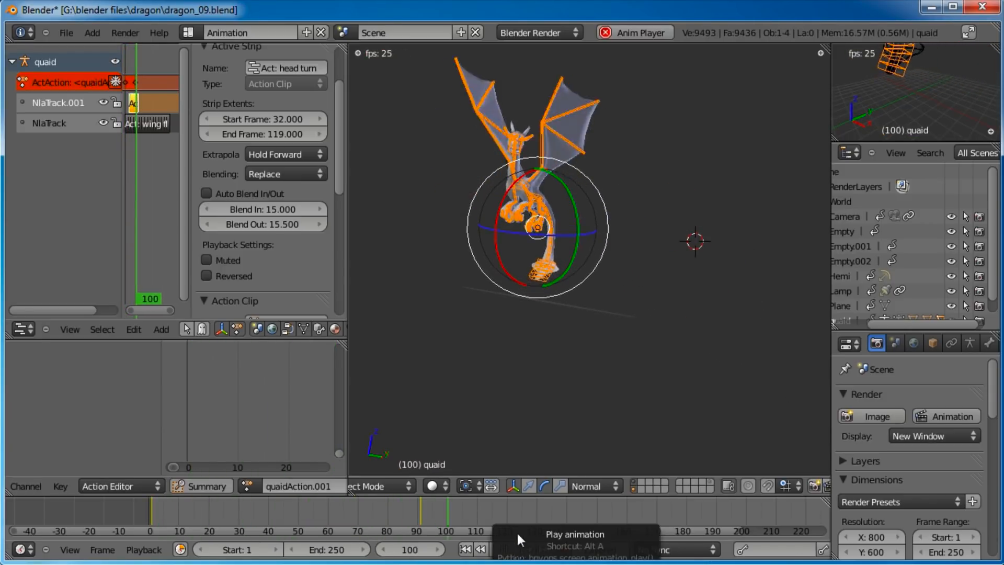
{"action": "left_click", "coordinate": [631, 488]}
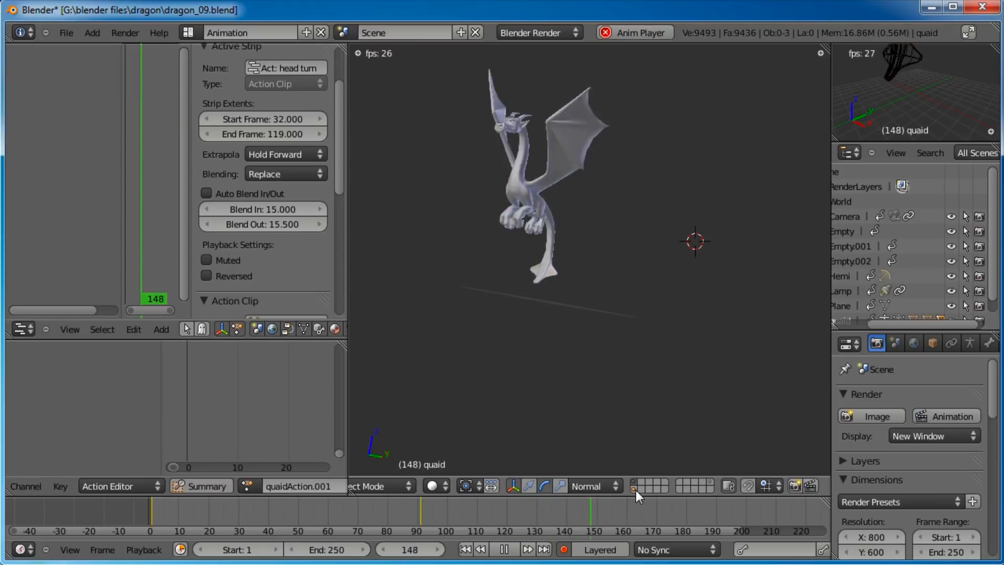
{"action": "scroll", "coordinate": [544, 264], "scroll_direction": "up", "scroll_amount": 3}
{"action": "scroll", "coordinate": [545, 264], "scroll_direction": "down", "scroll_amount": 3}
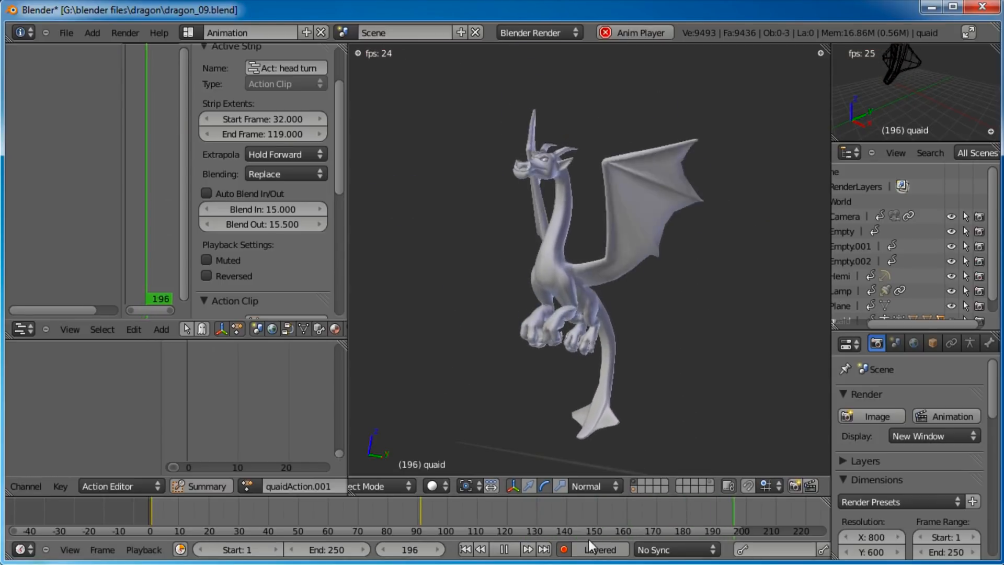
{"action": "left_click", "coordinate": [464, 550]}
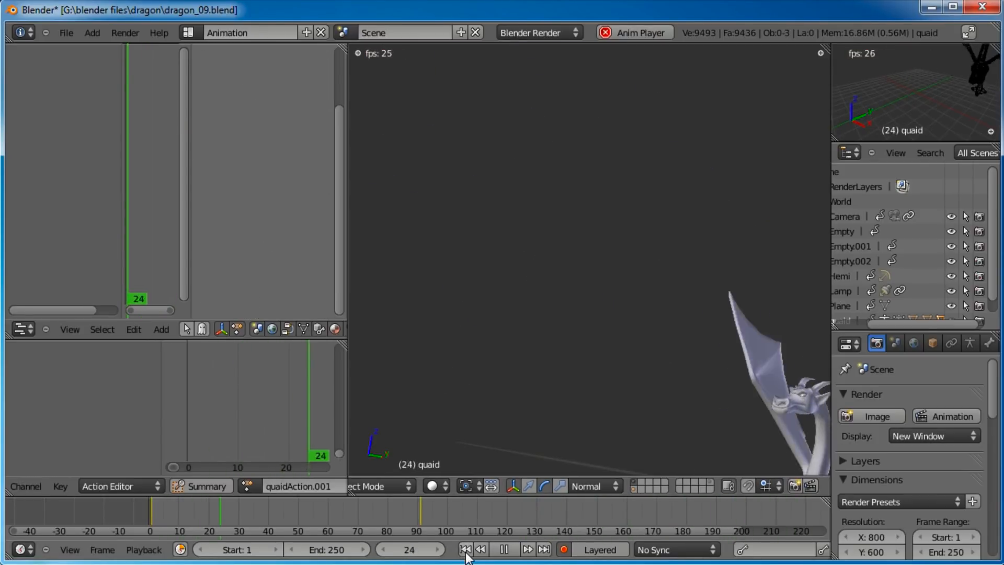